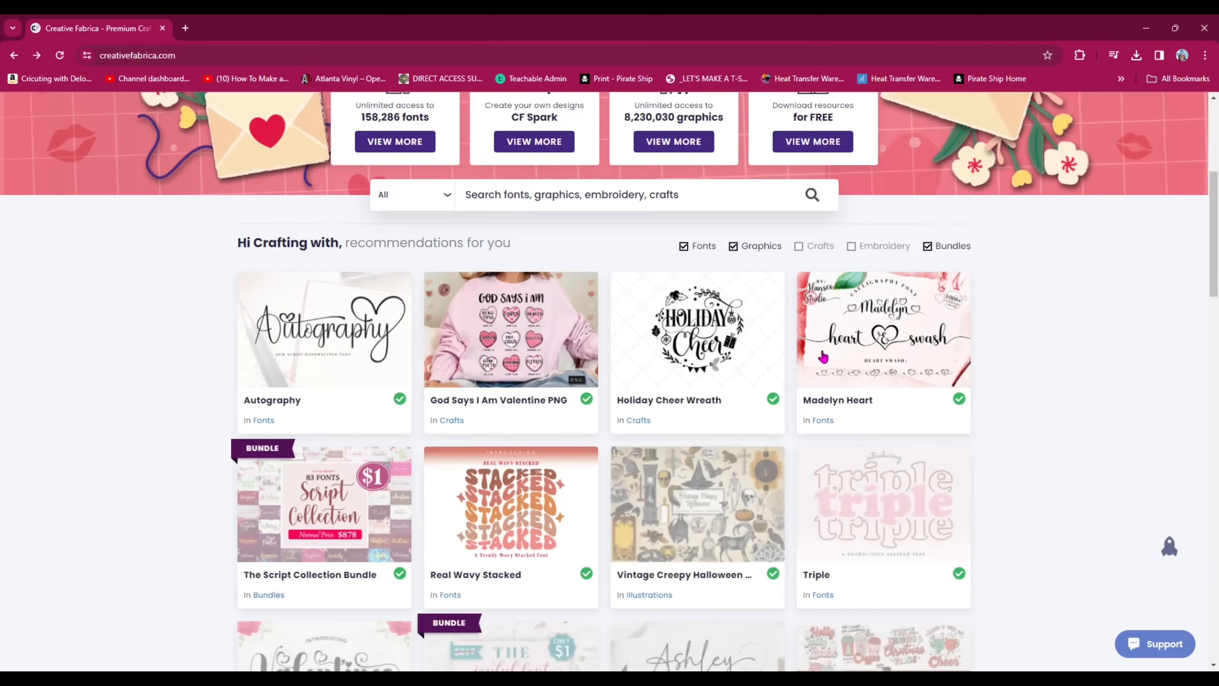
Search Creative Fabrica for leopard and download the Leopard Print Svg graphic.
scroll(839, 441, "up", 8)
left_click(415, 220)
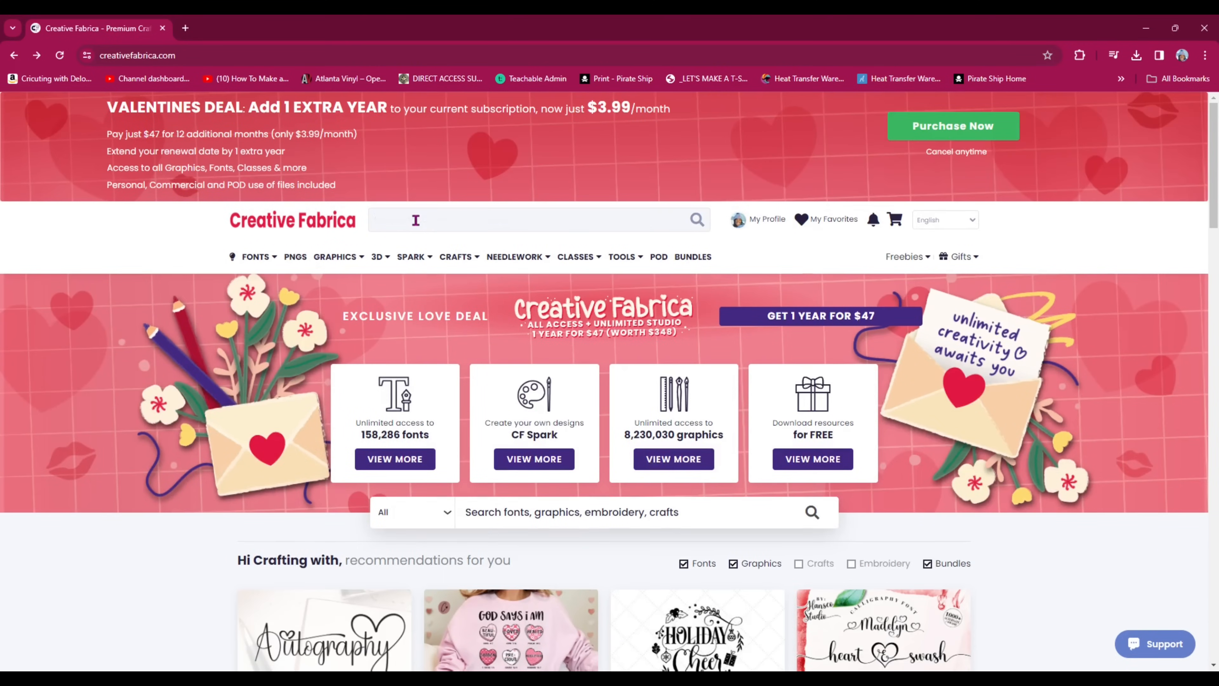
type("leopard")
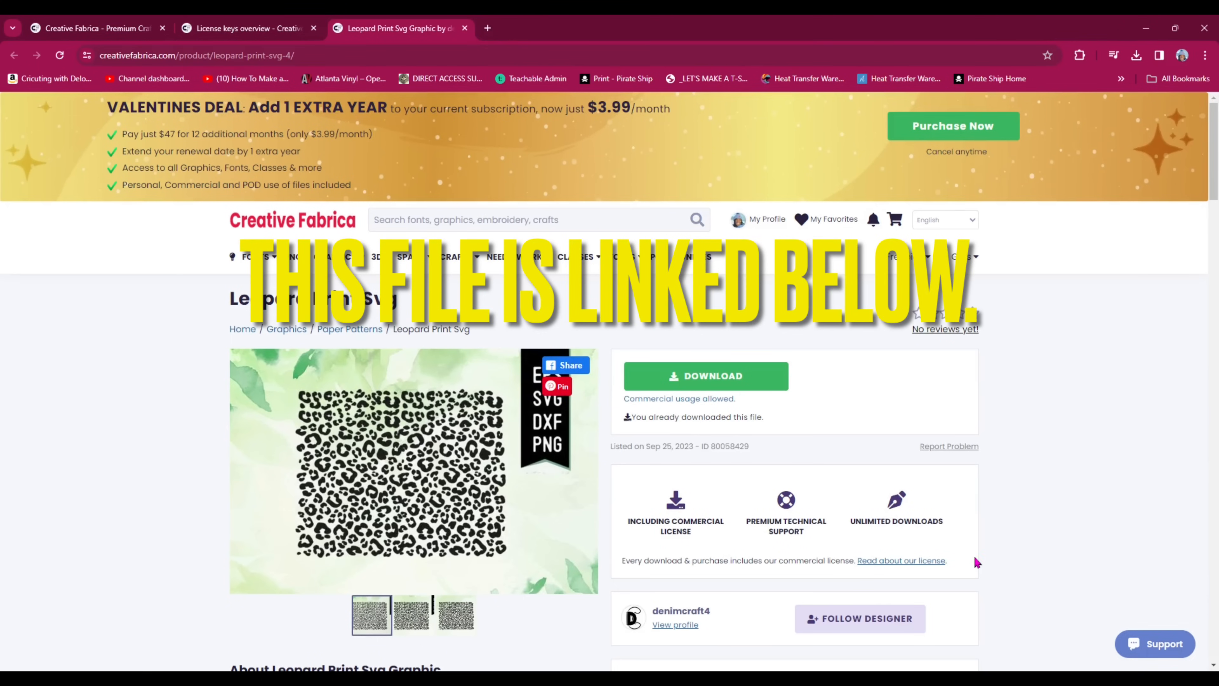
left_click(712, 383)
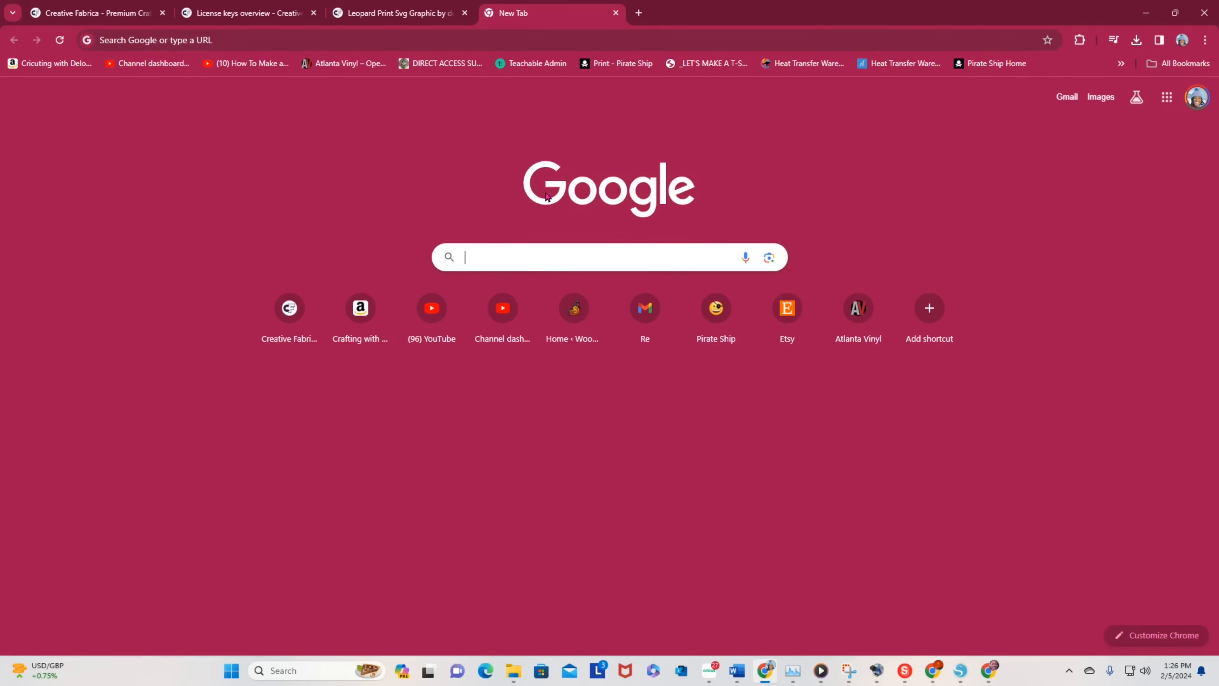
Search Google for "what are the chiefs hex colors", and repeat the search for the 49ers.
left_click(490, 251)
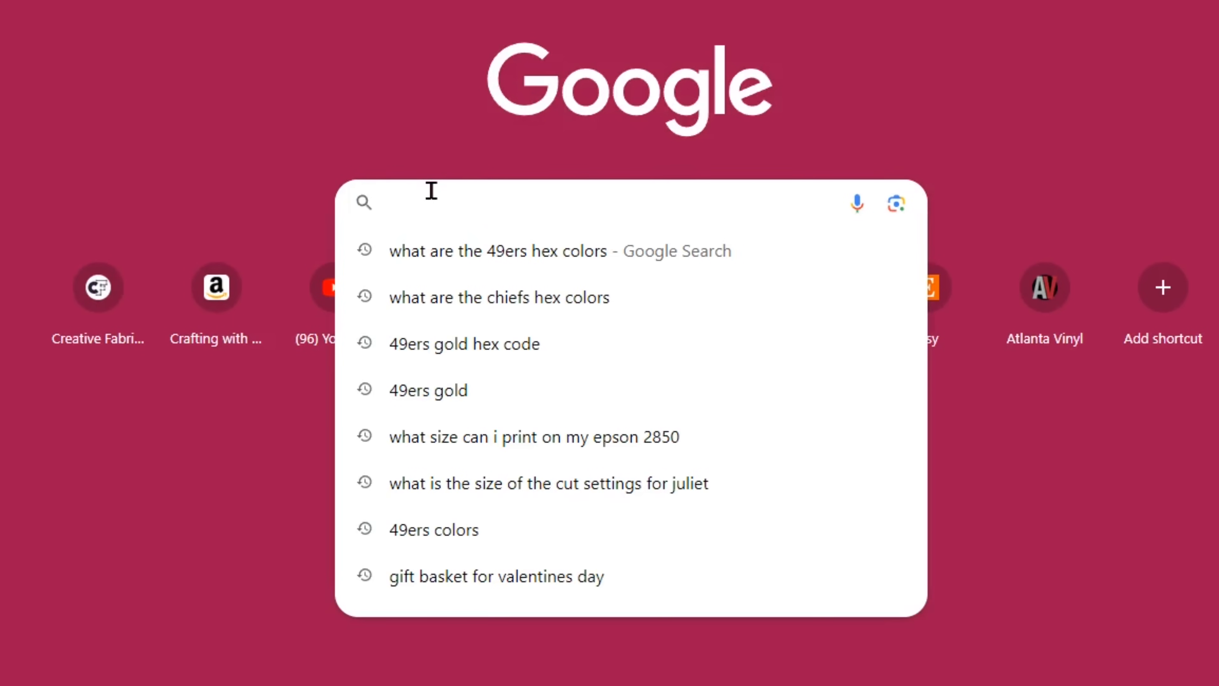
type("what a")
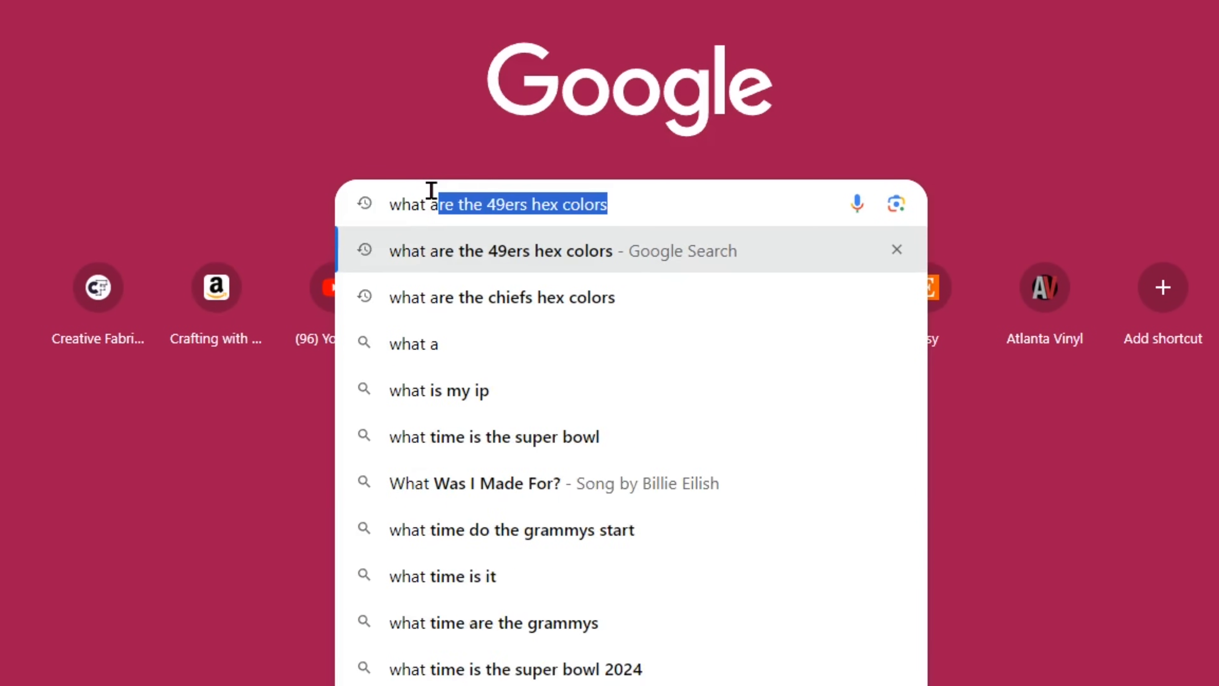
type("re the chie")
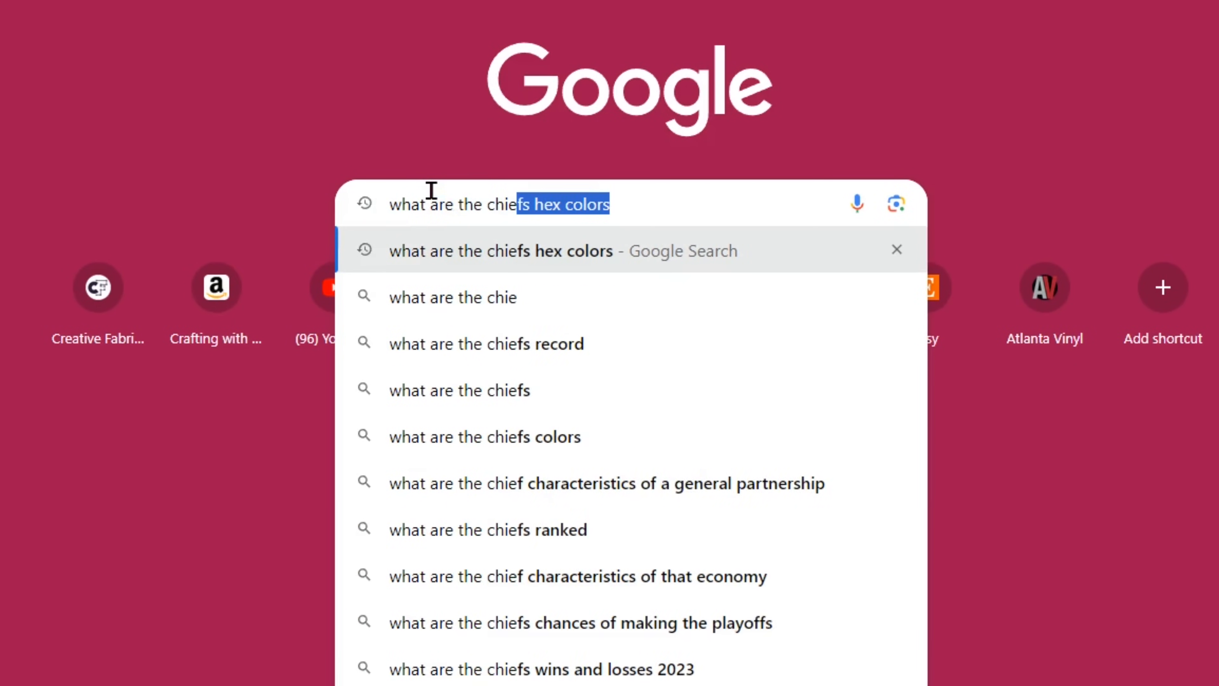
type("fs hed")
key("BackSpace")
type("x ")
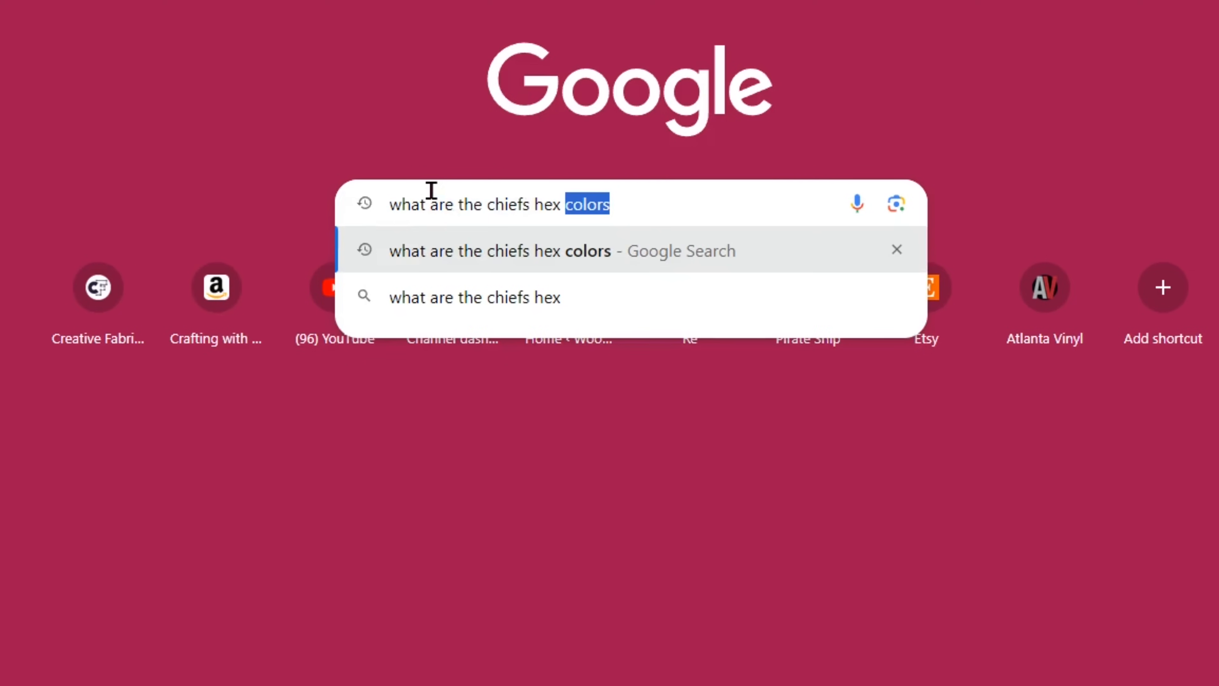
type("color")
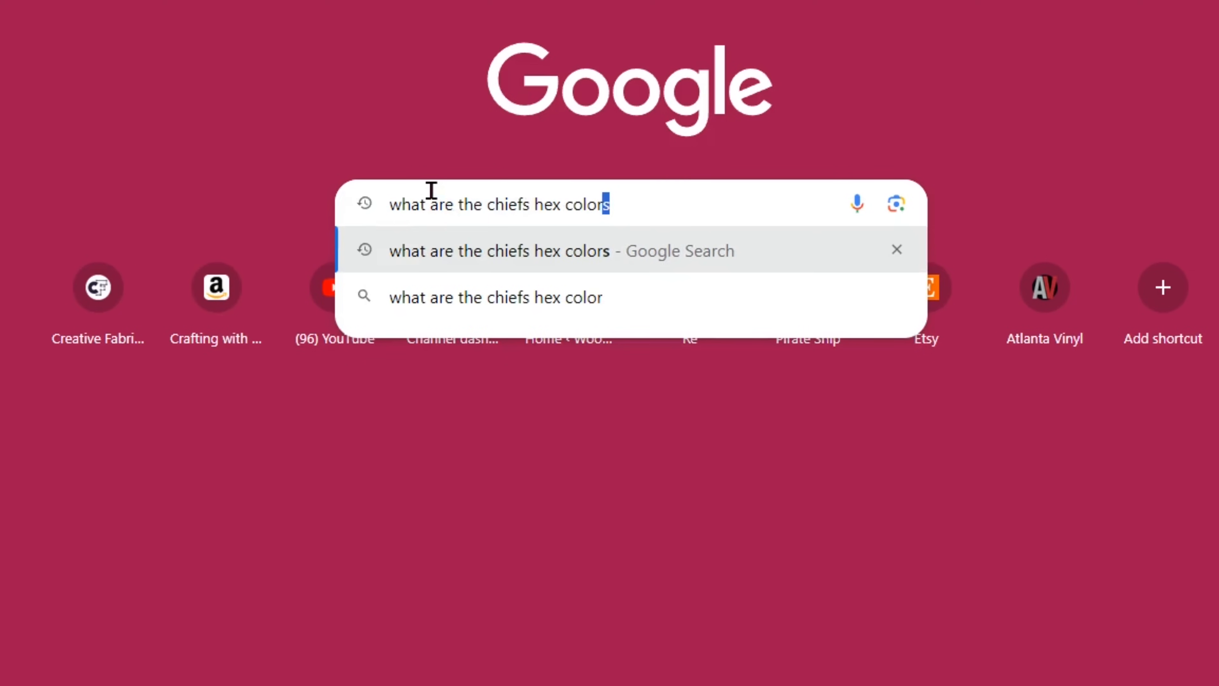
key("Return")
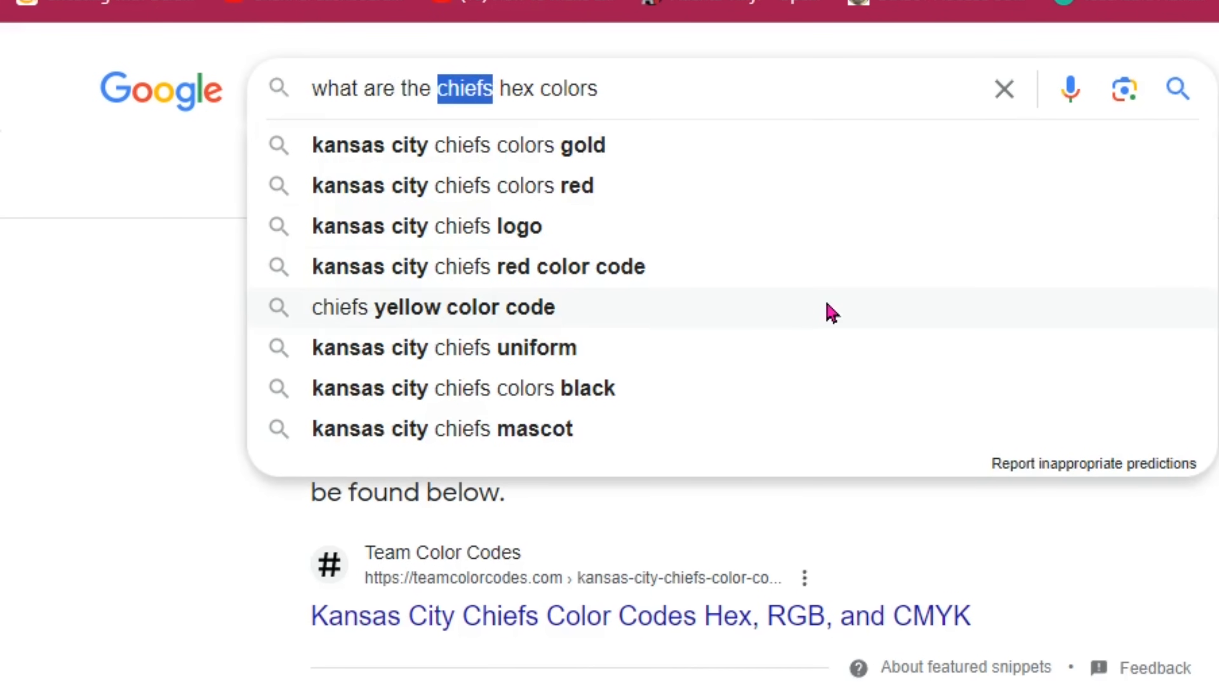
type("49ers")
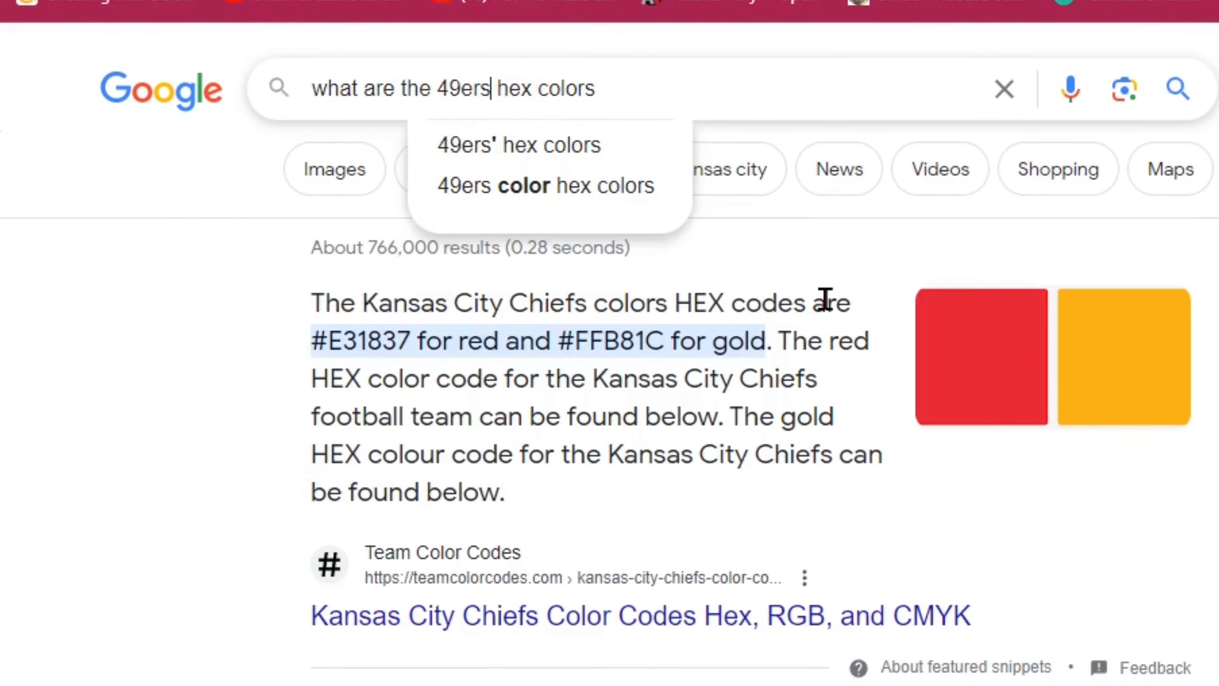
key("Return")
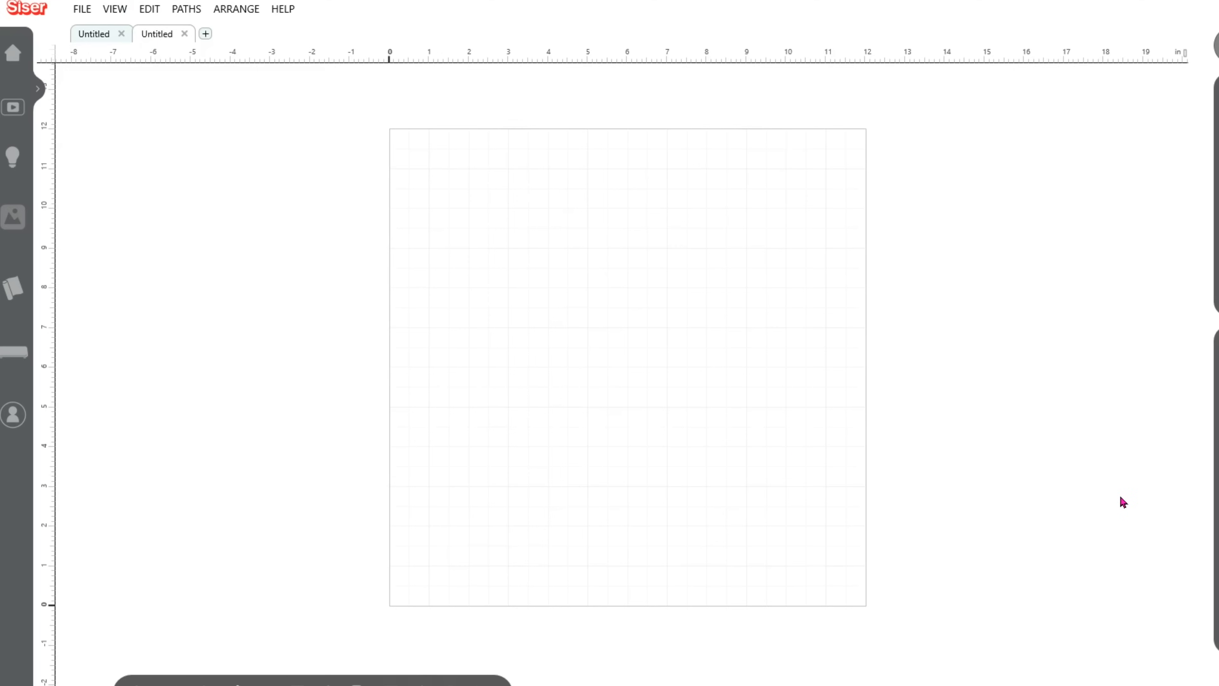
In Leonardo Design Studio, import the Leopard SVG from the Leopard Print SVG folder as Editable Artwork.
left_click(81, 11)
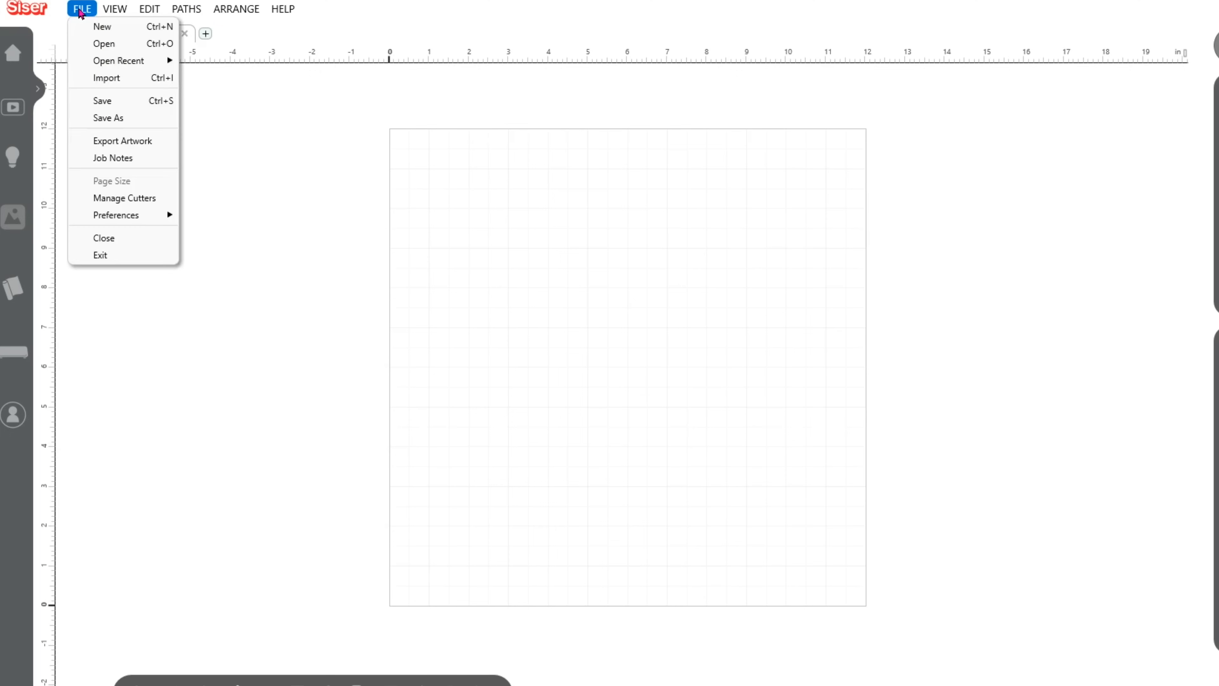
left_click(130, 83)
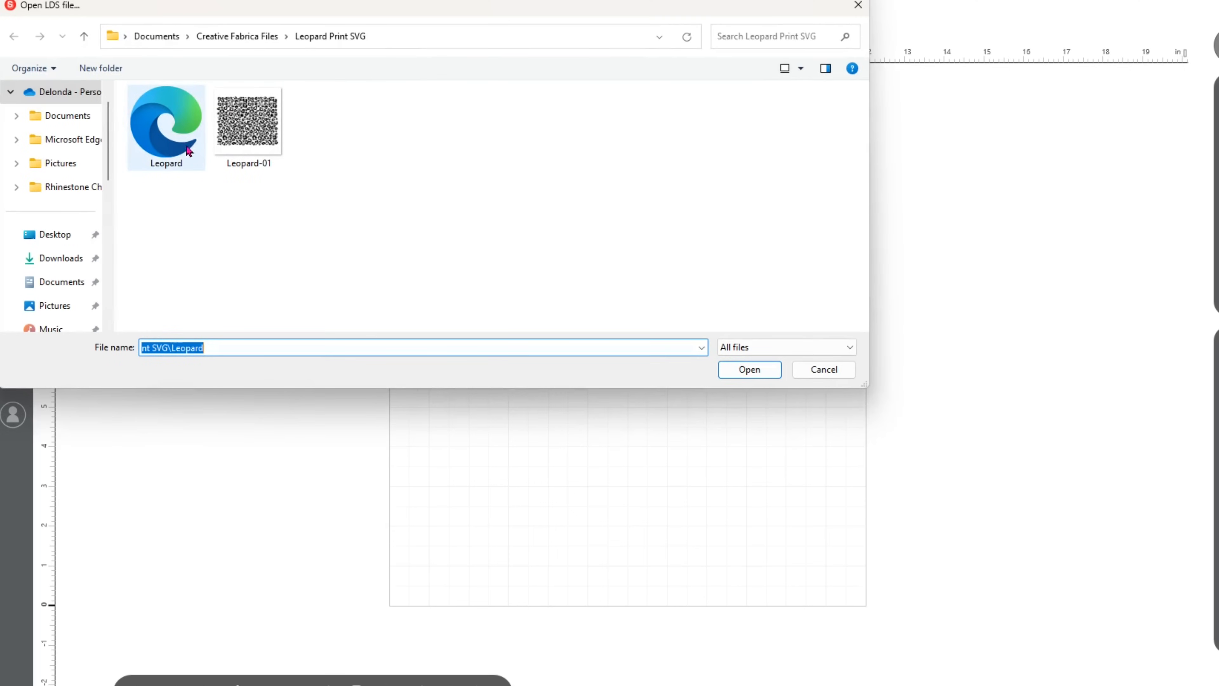
left_click(153, 153)
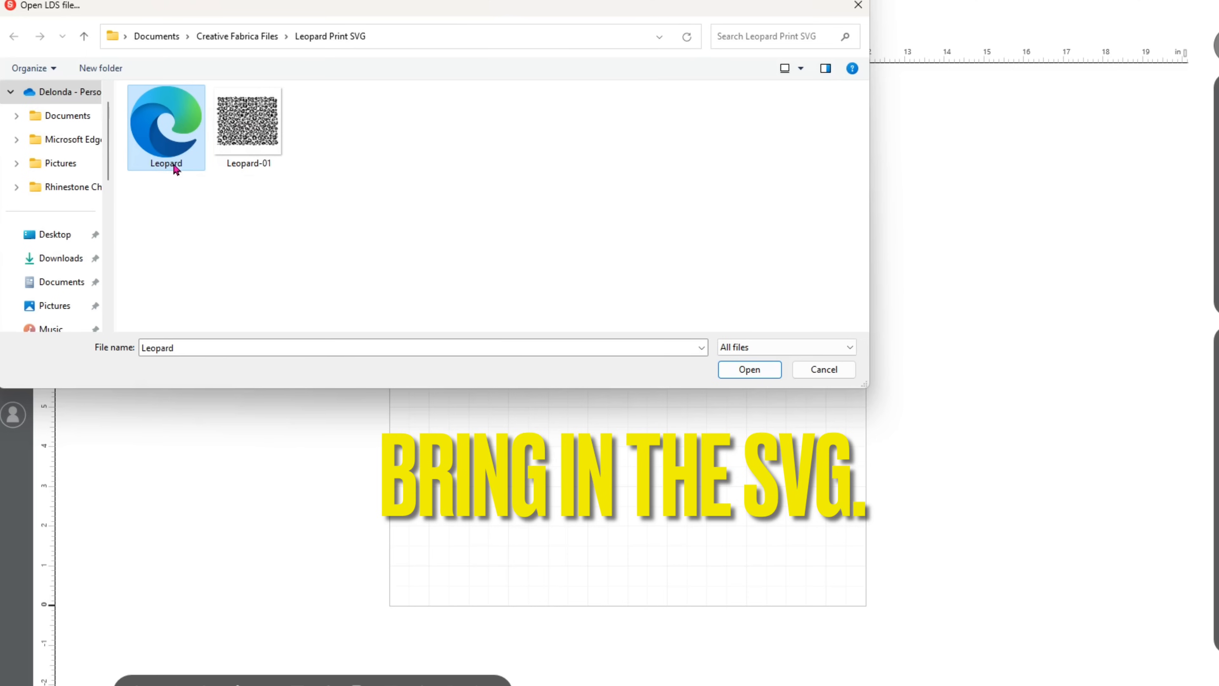
left_click(738, 376)
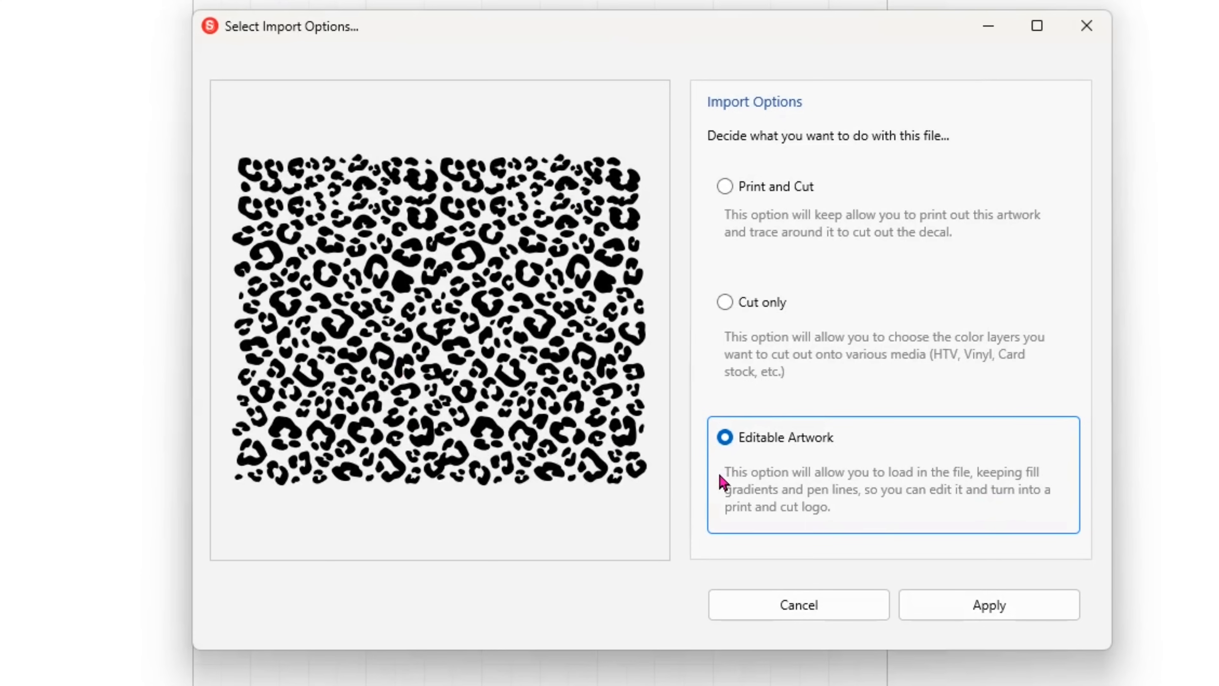
left_click(979, 606)
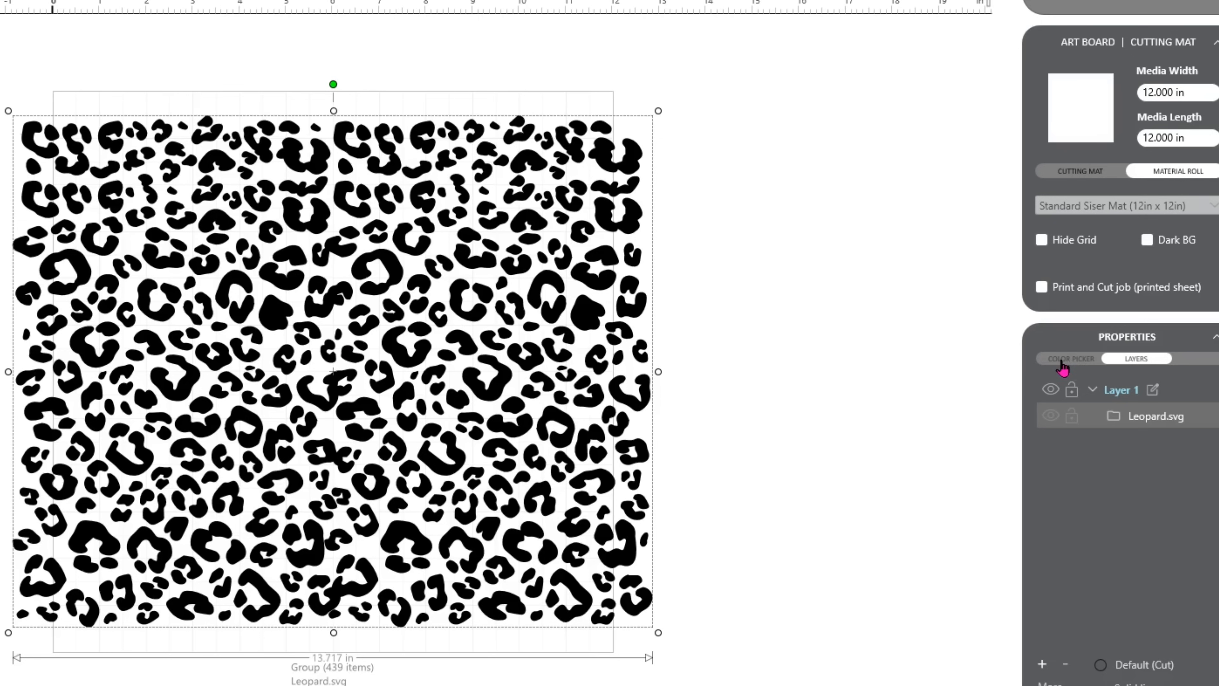
Fill the leopard pattern with hex color E31837 and move it off the artboard, beside its right edge.
left_click(1062, 365)
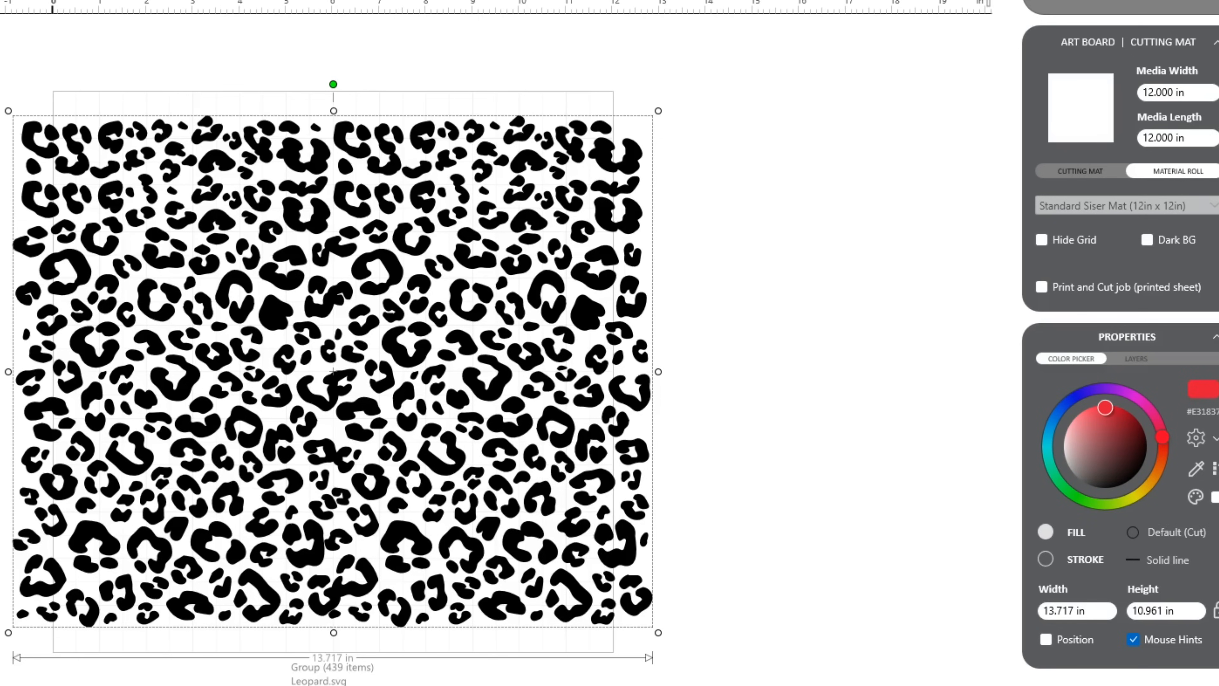
left_click(1206, 396)
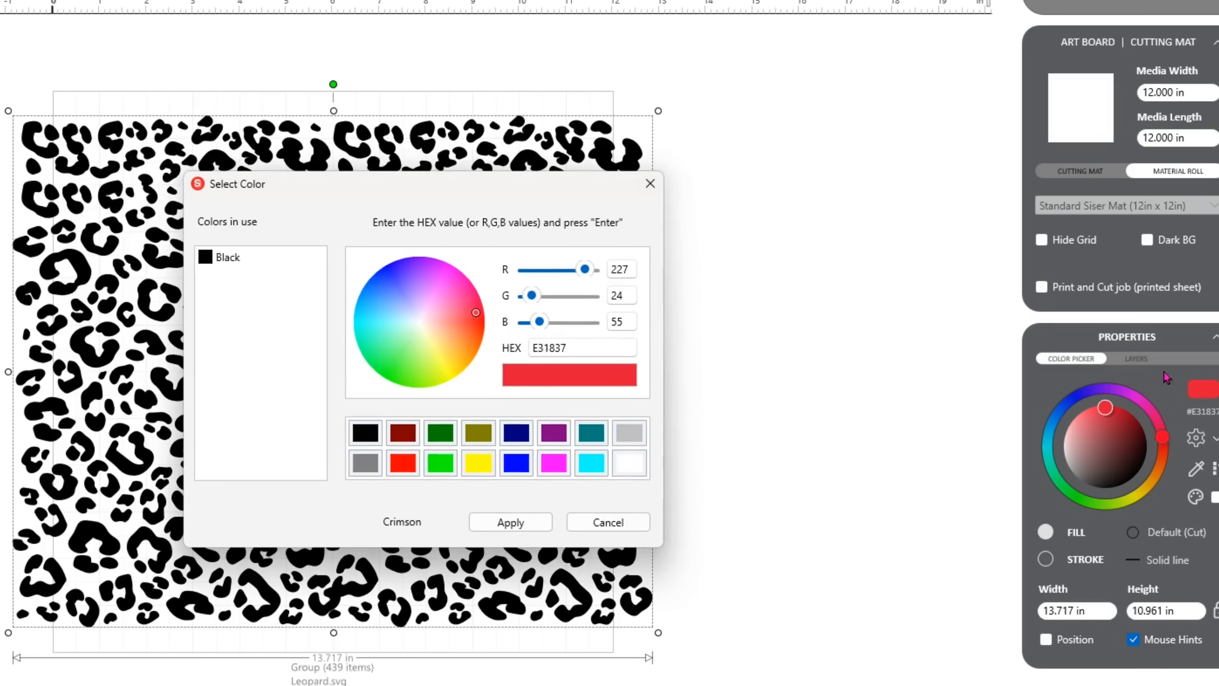
left_click_drag(591, 348, 507, 349)
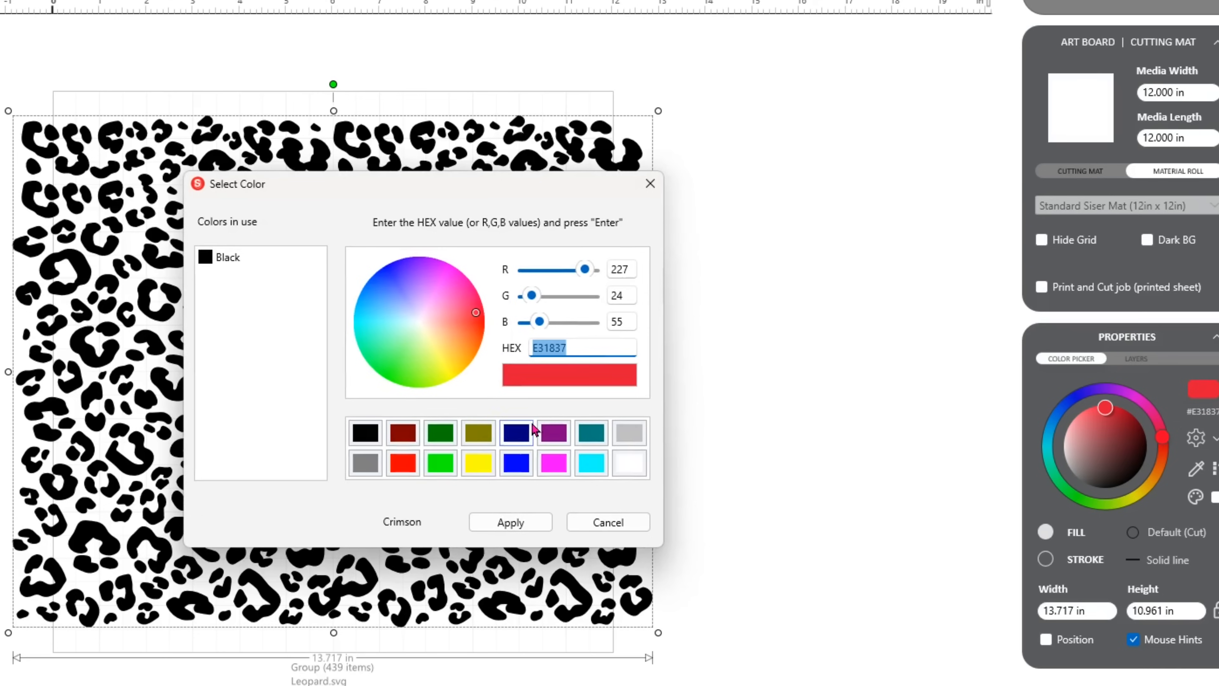
type("e31")
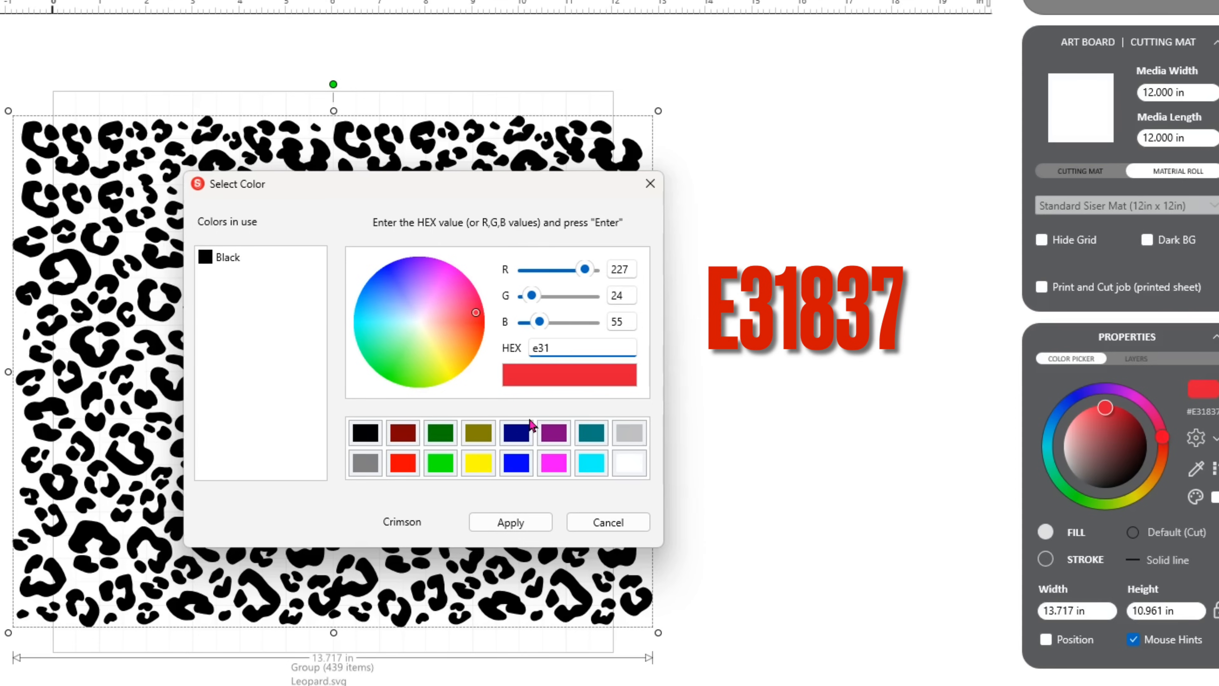
type("837")
left_click(510, 522)
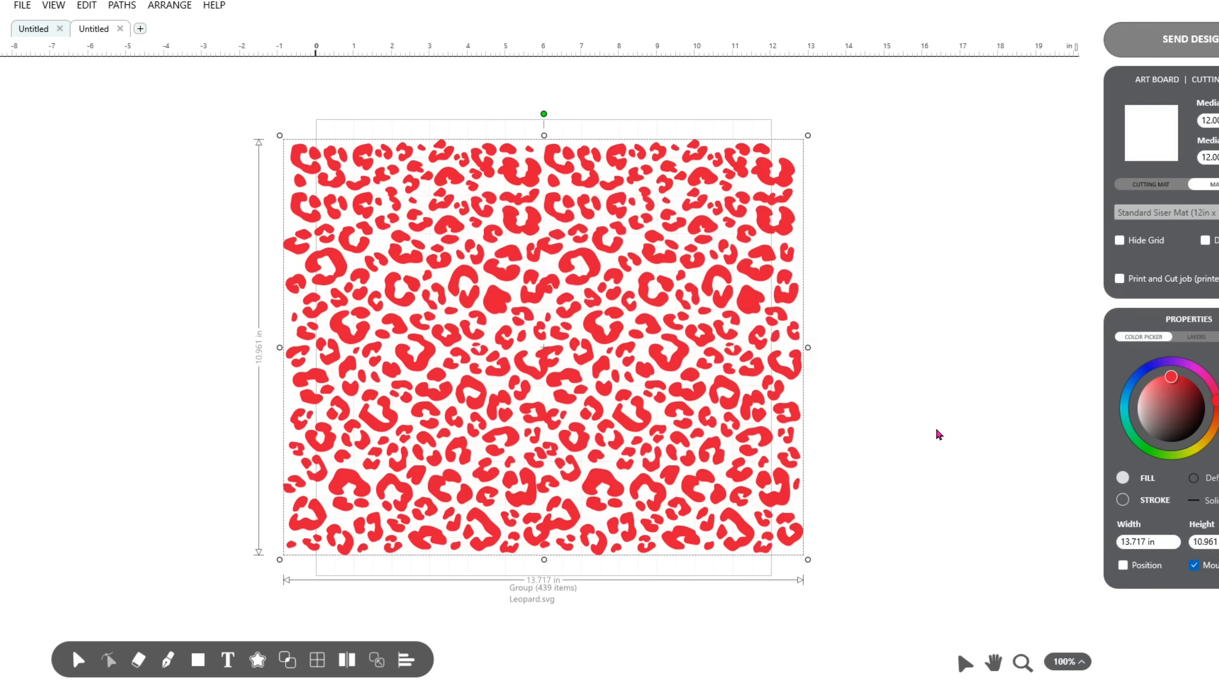
left_click_drag(541, 351, 1041, 324)
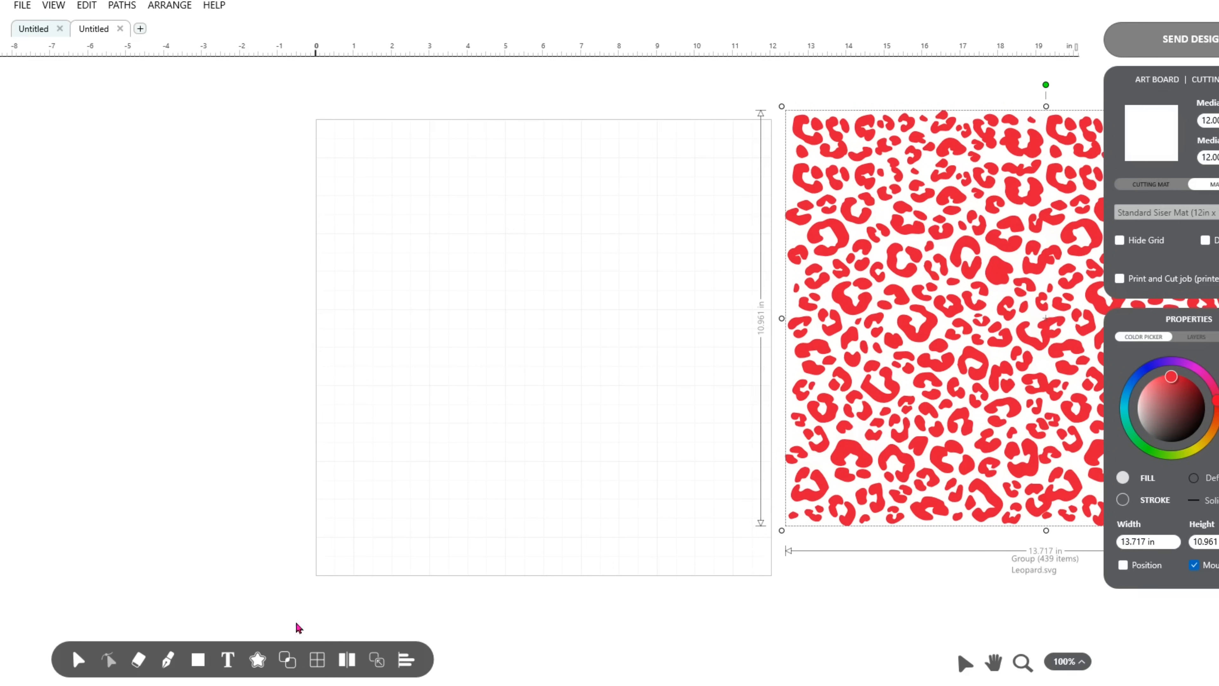
Add the text "KC" in the University font.
mouse_move(232, 667)
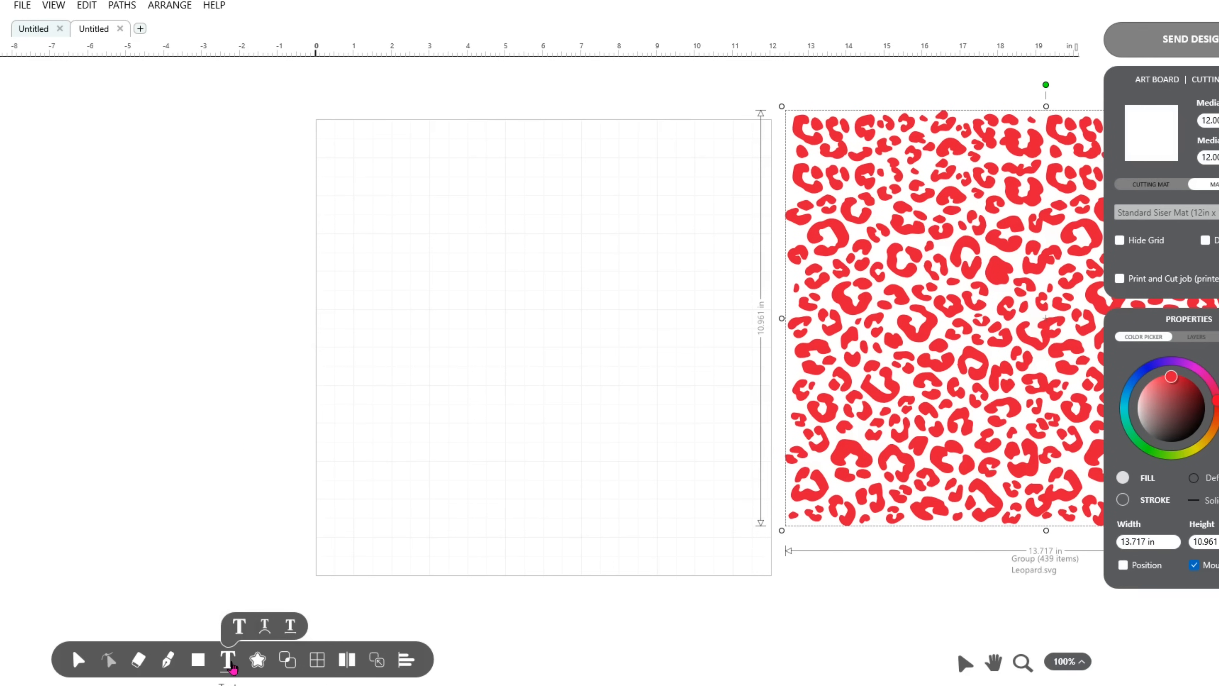
left_click(232, 668)
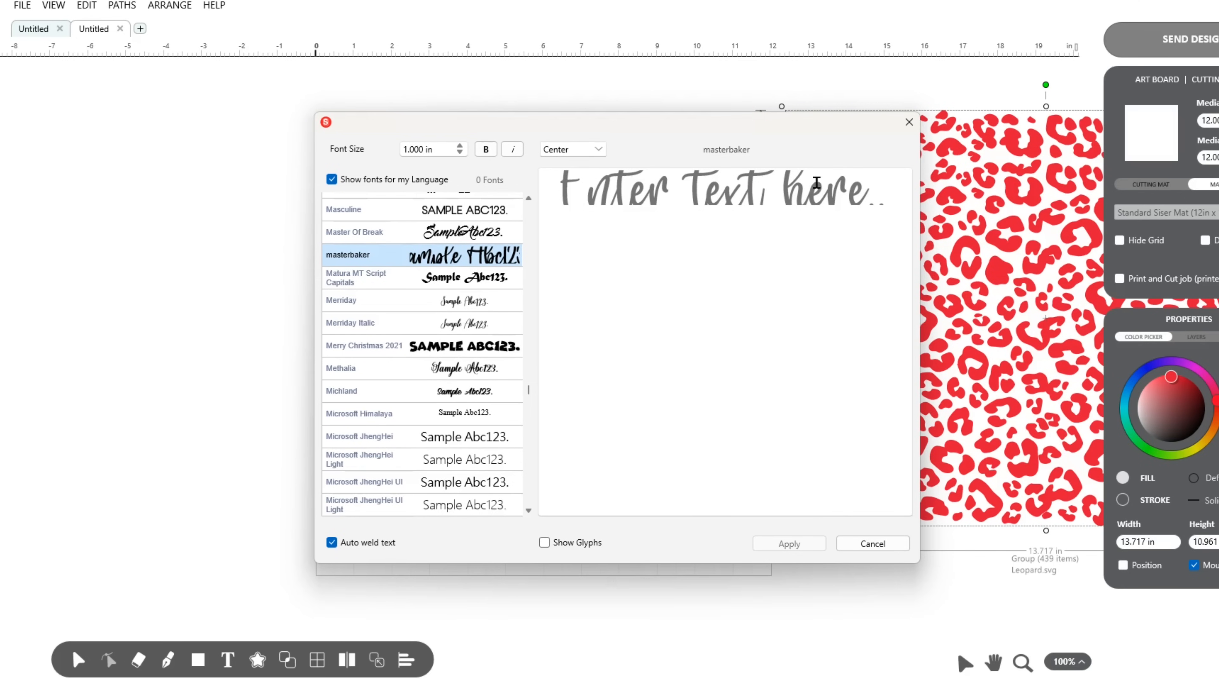
left_click(806, 191)
type("KC")
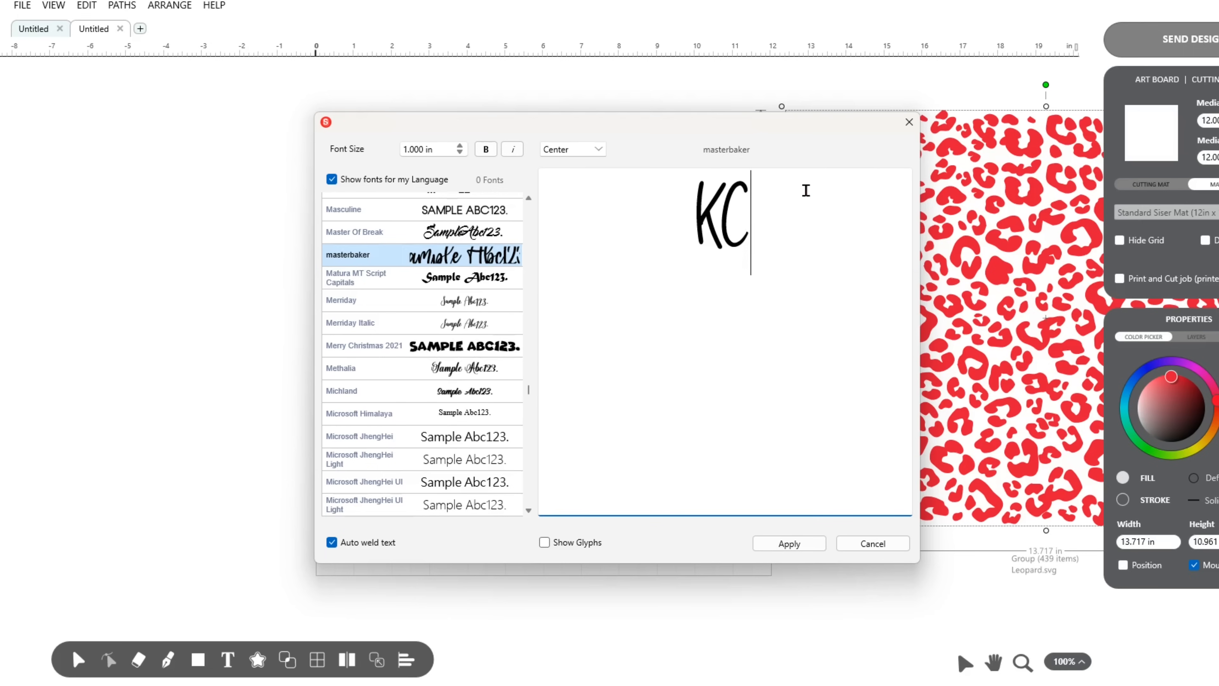
left_click_drag(528, 395, 530, 498)
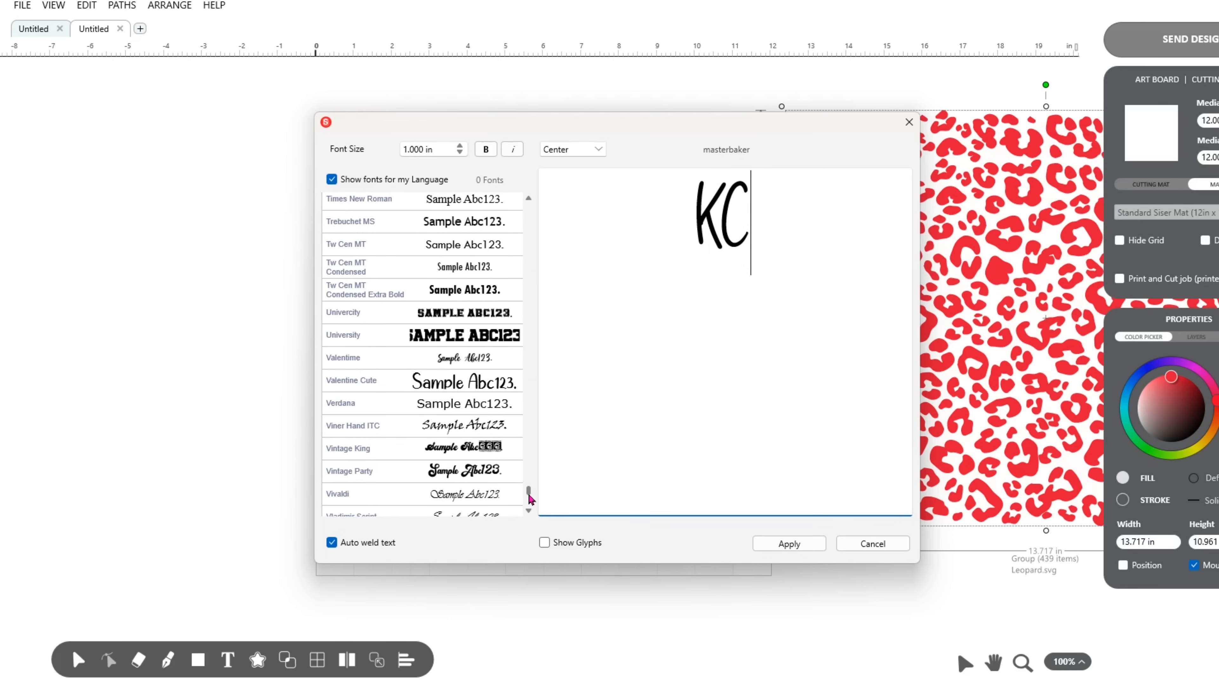
left_click(356, 334)
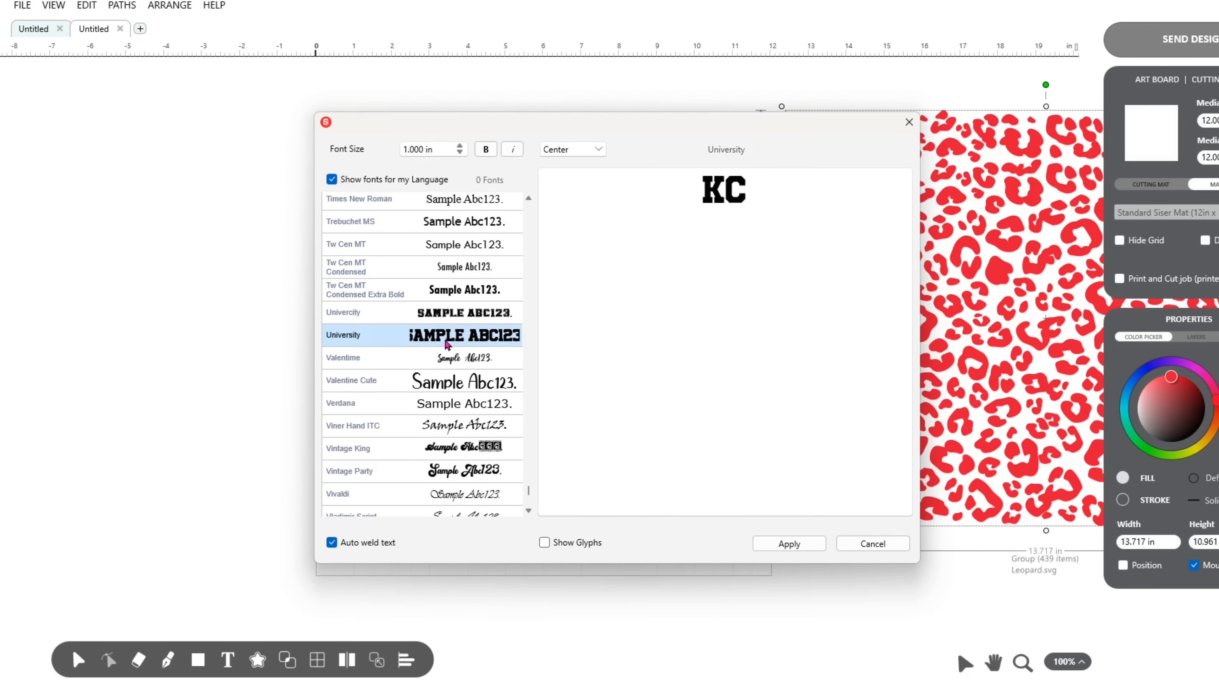
left_click(783, 544)
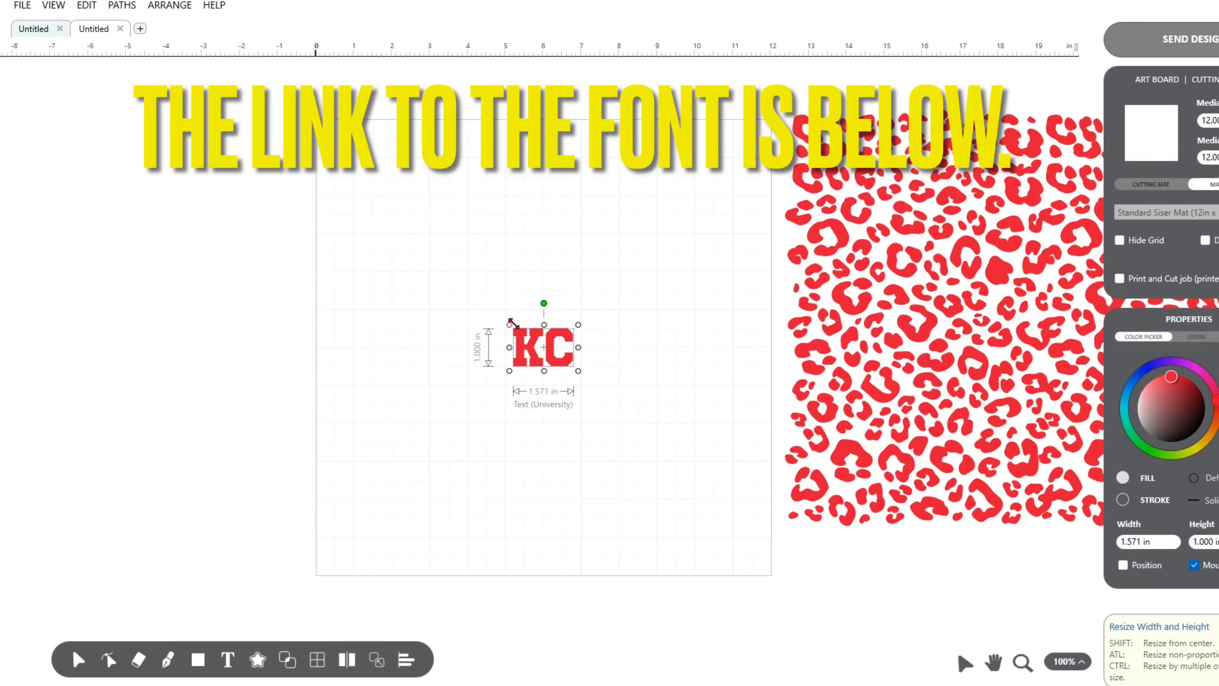
Enlarge the KC text and stretch it taller to about 8.3 in wide by 6.6 in high.
left_click_drag(509, 325, 454, 244)
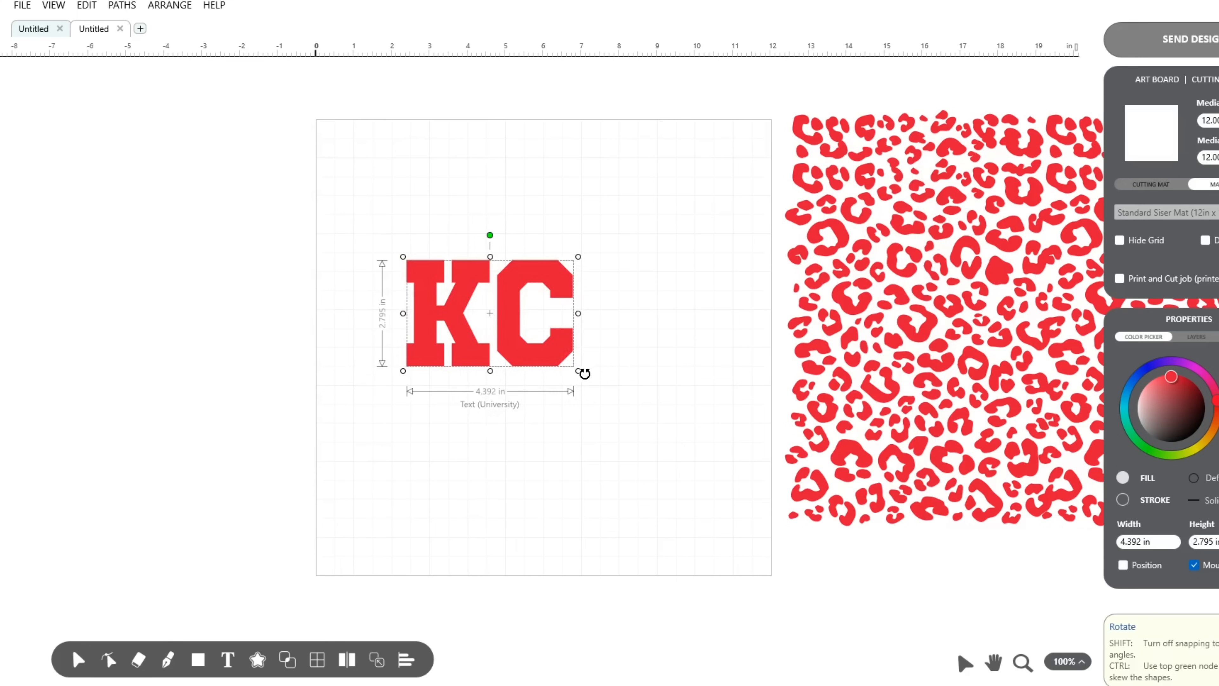
left_click_drag(579, 370, 717, 473)
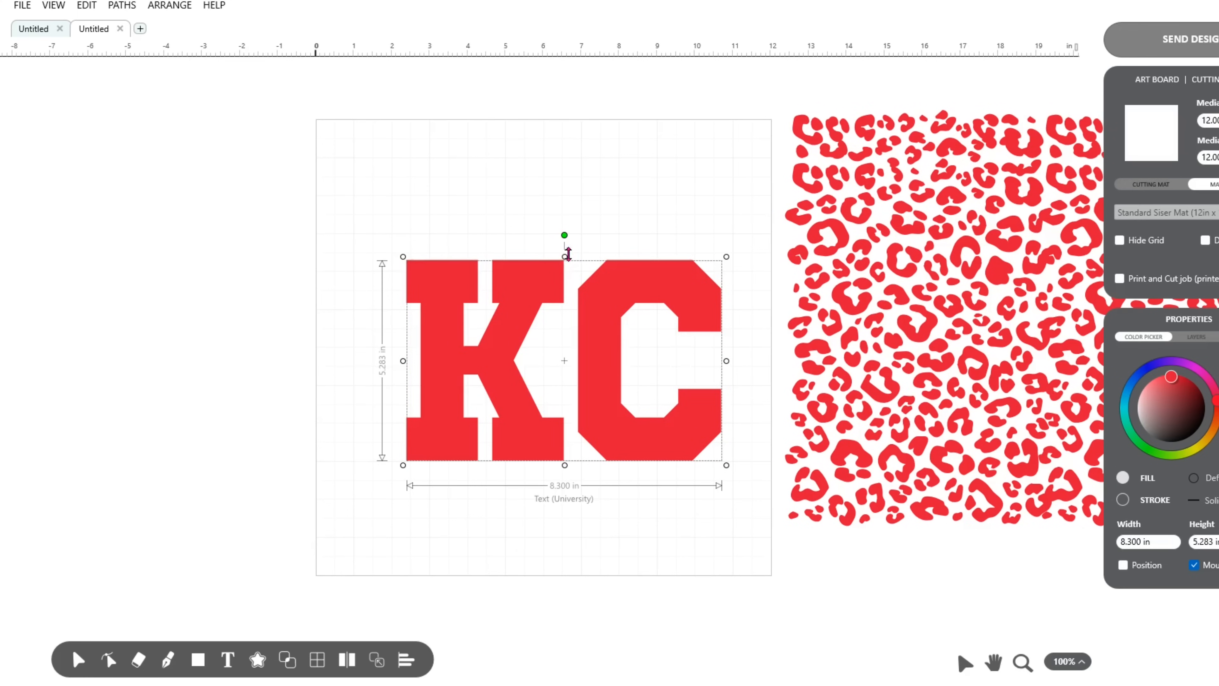
left_click_drag(565, 256, 552, 212)
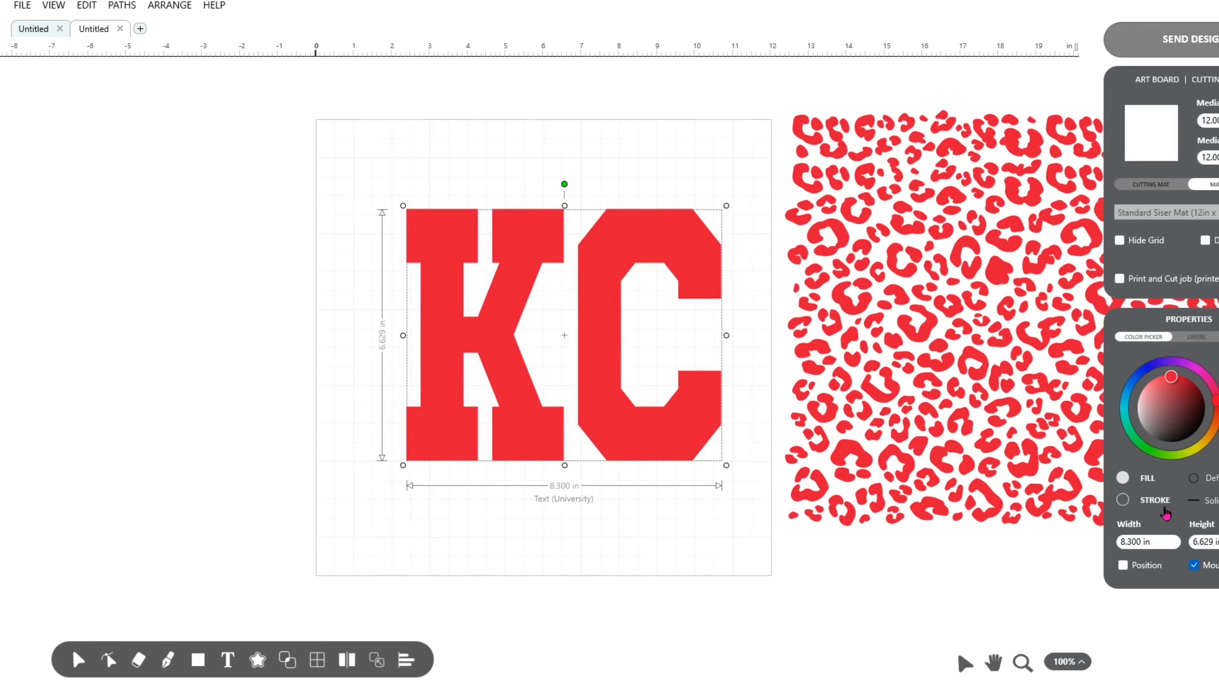
Set the KC text's width to 10.3 in and move the text back inside the artboard.
left_click(1121, 541)
type("10.3")
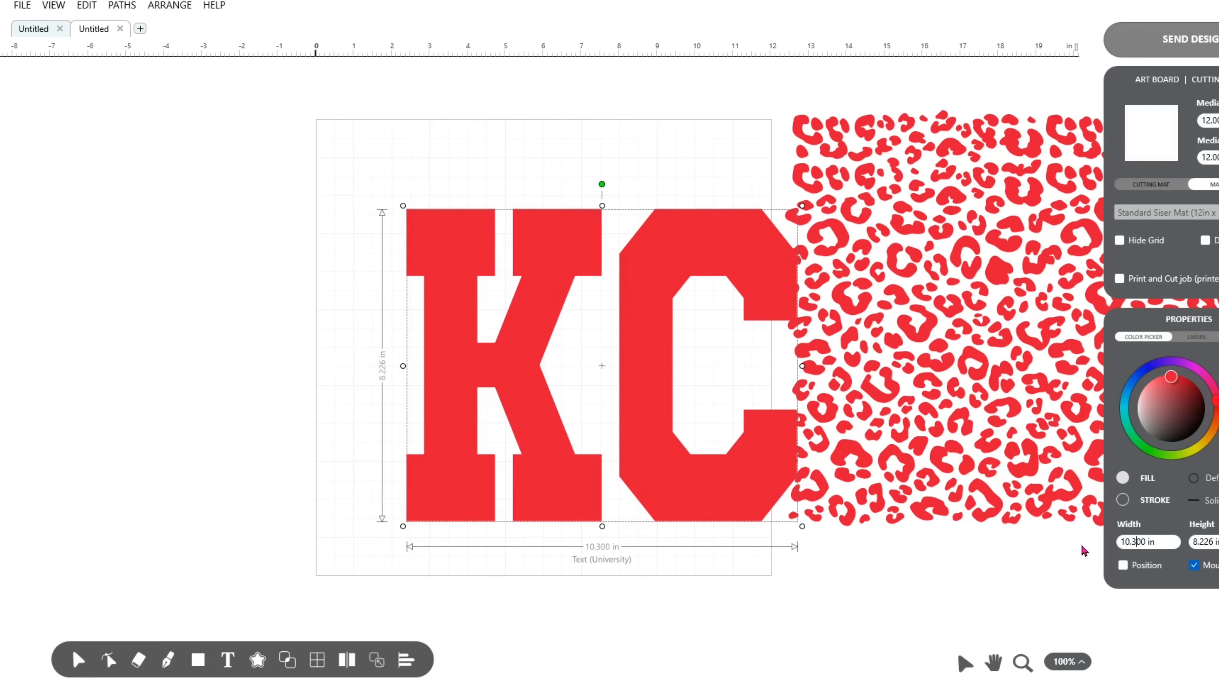
left_click_drag(602, 367, 526, 335)
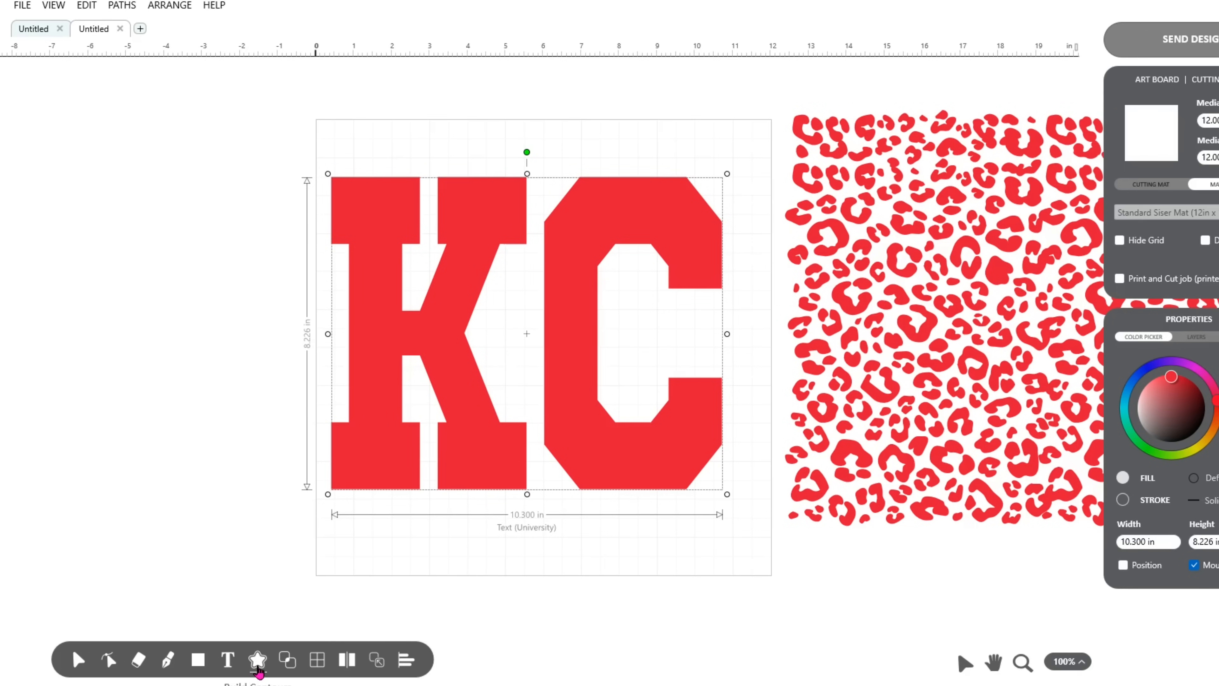
Build an editable cut-only contour around the KC text with a 0.142 in offset.
left_click(257, 659)
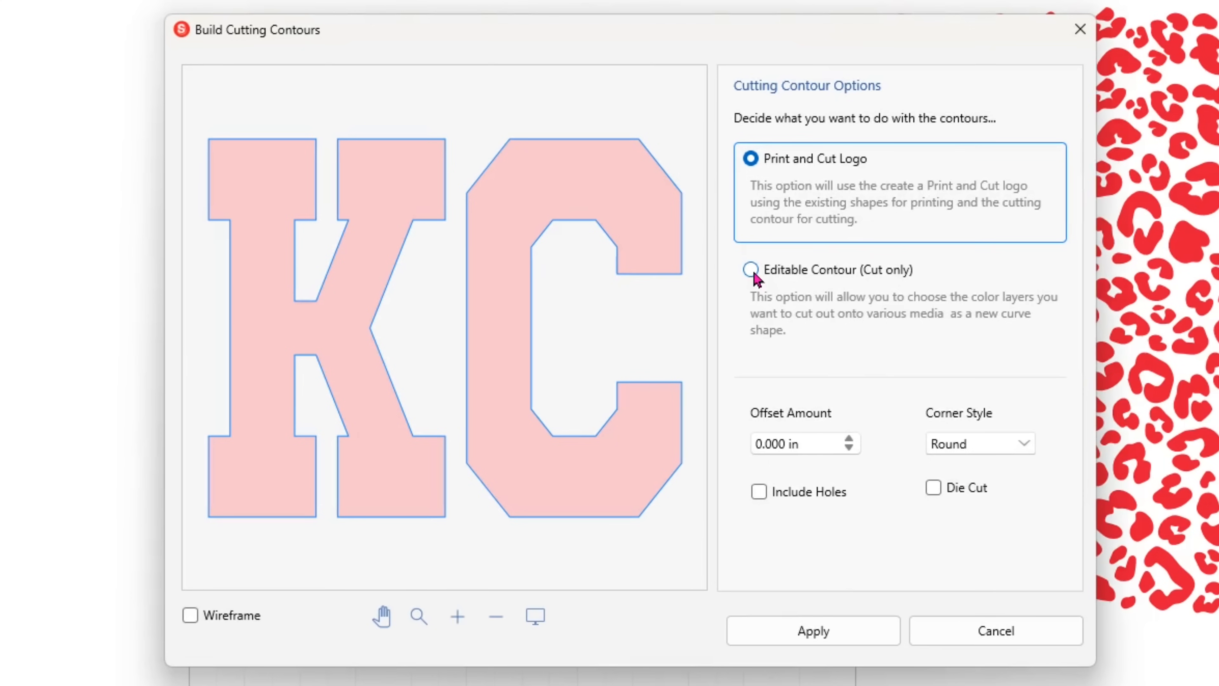
left_click(752, 270)
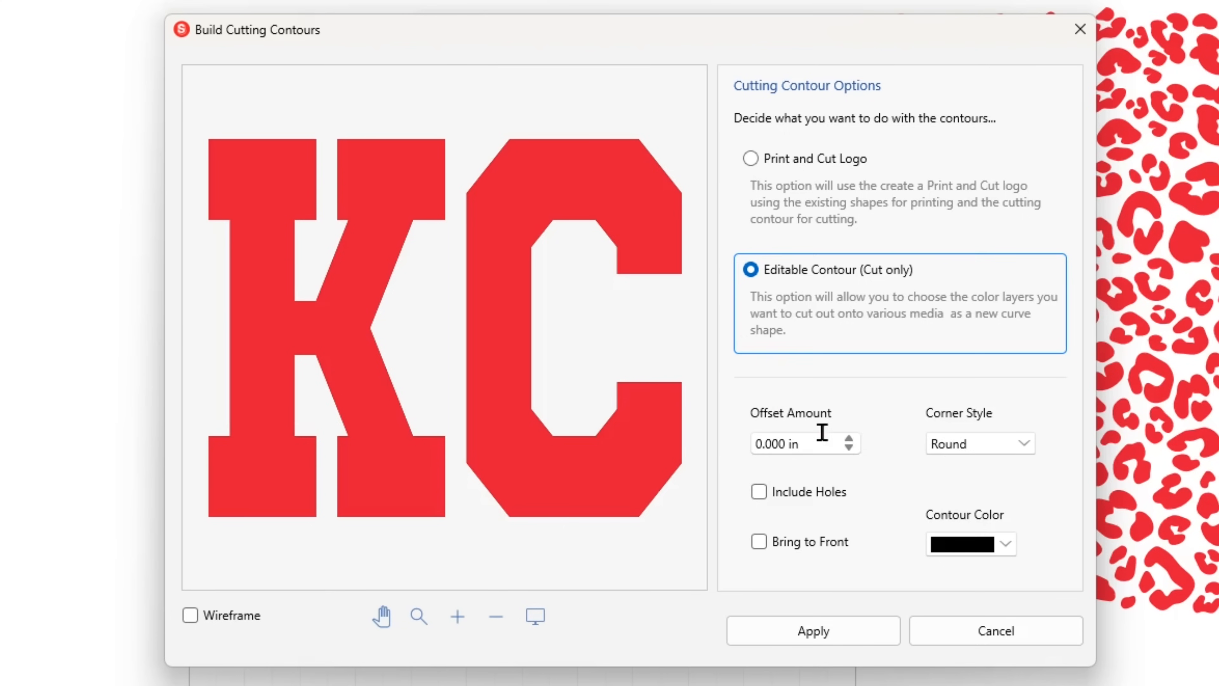
double_click(848, 434)
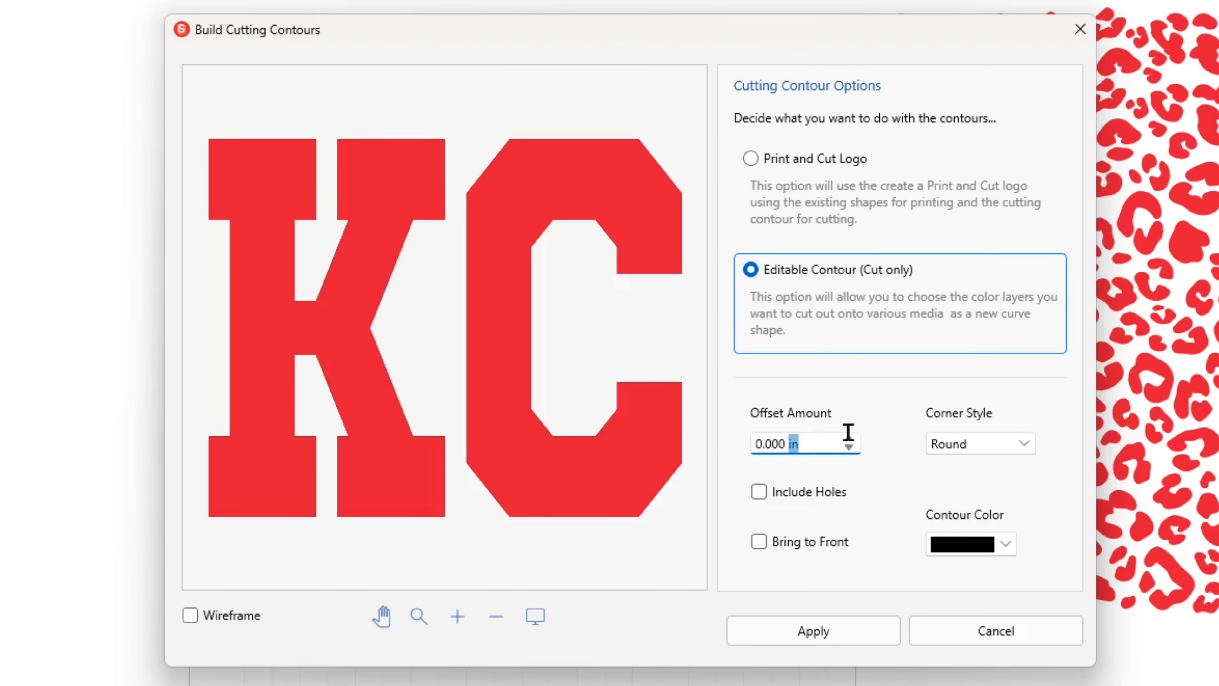
left_click(849, 439)
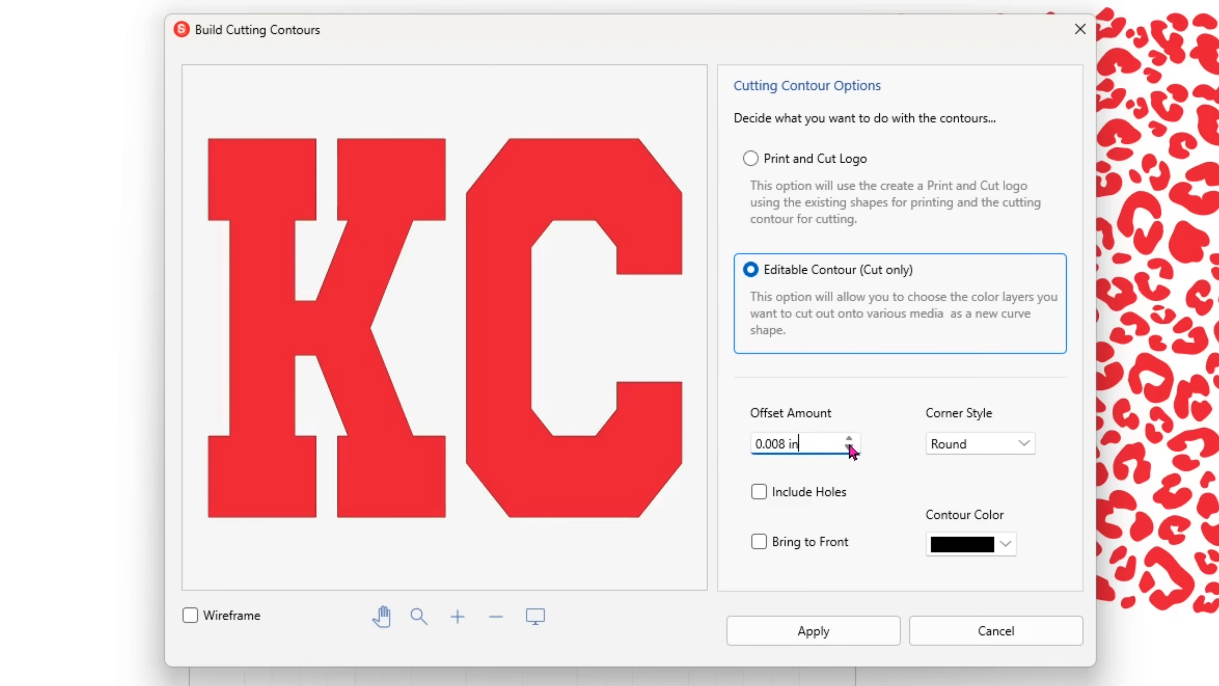
left_click(849, 439)
left_click(849, 439)
left_click(849, 439)
left_click(849, 440)
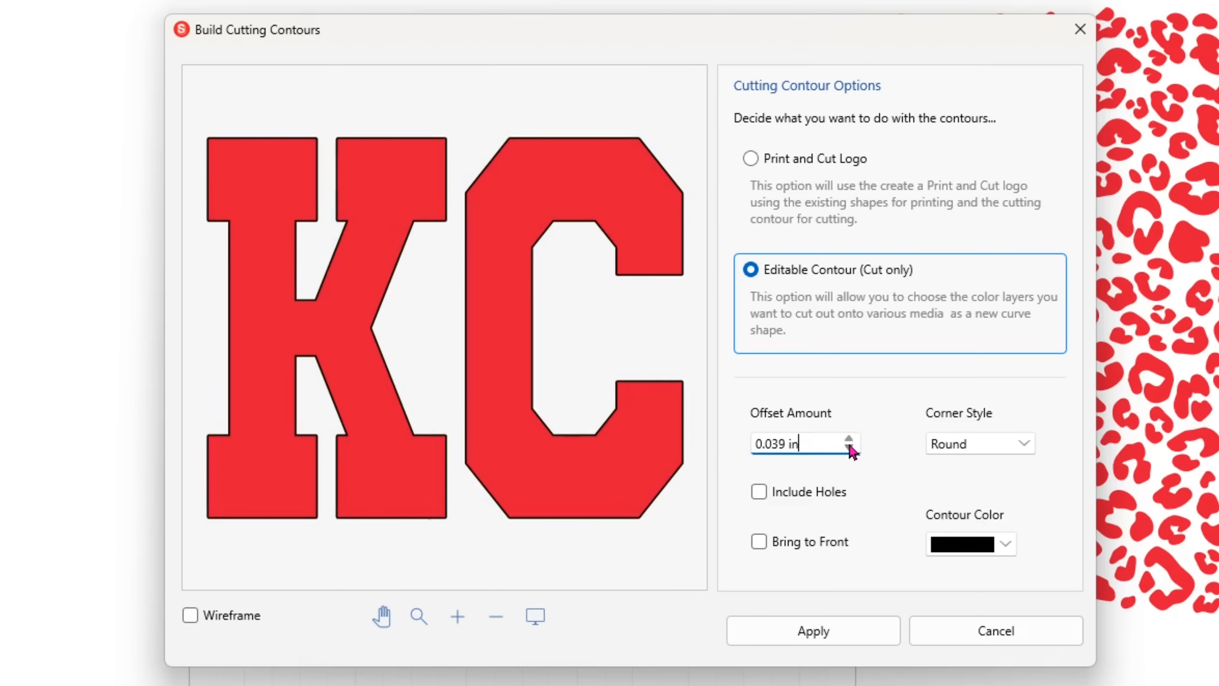
left_click(849, 439)
left_click(849, 440)
left_click(848, 439)
left_click(848, 439)
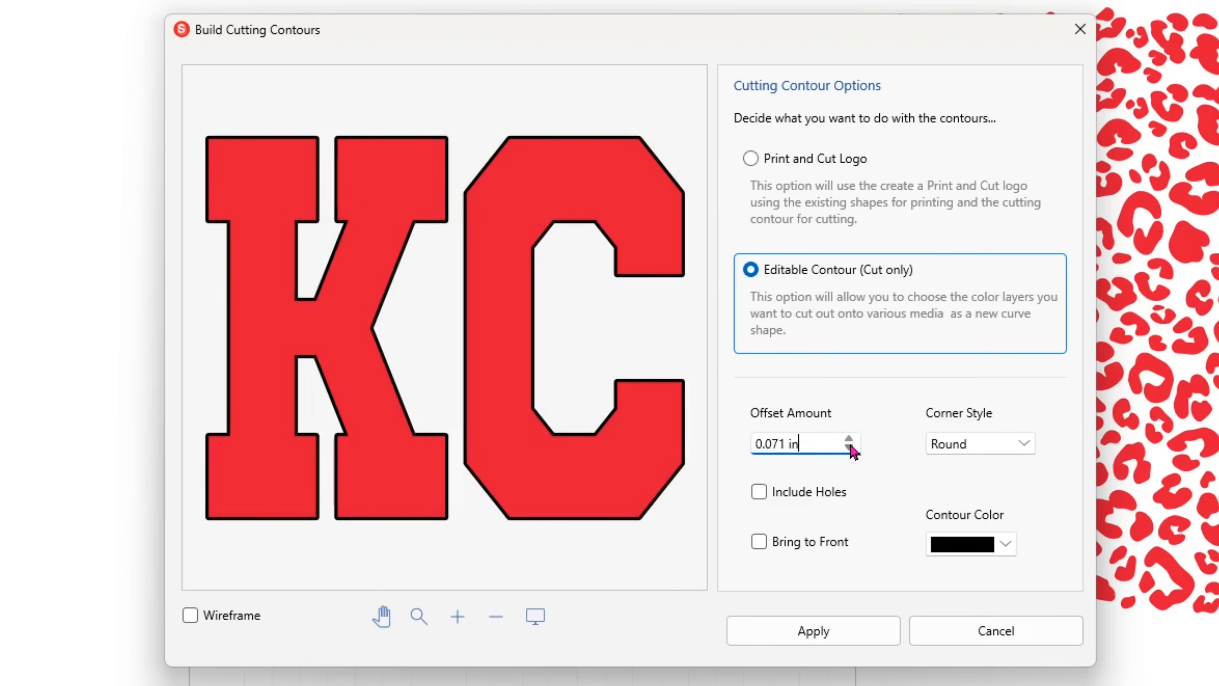
left_click(849, 439)
left_click(849, 439)
left_click(849, 440)
left_click(850, 441)
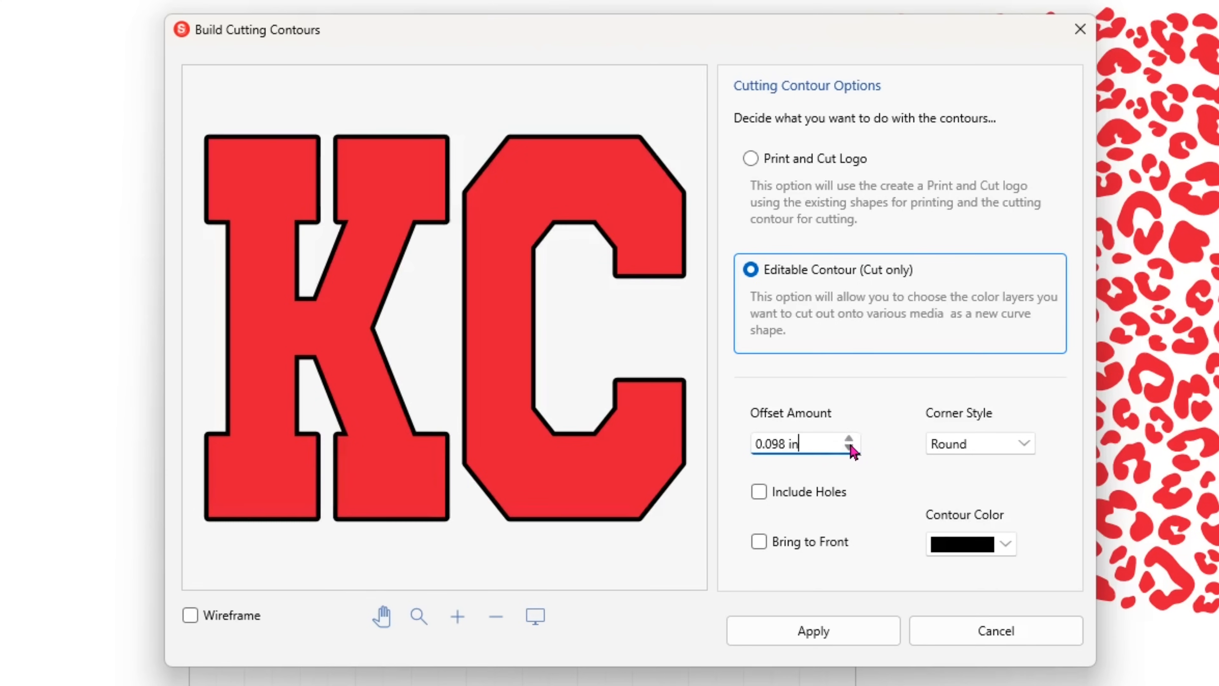
left_click(850, 441)
left_click(849, 441)
left_click(850, 441)
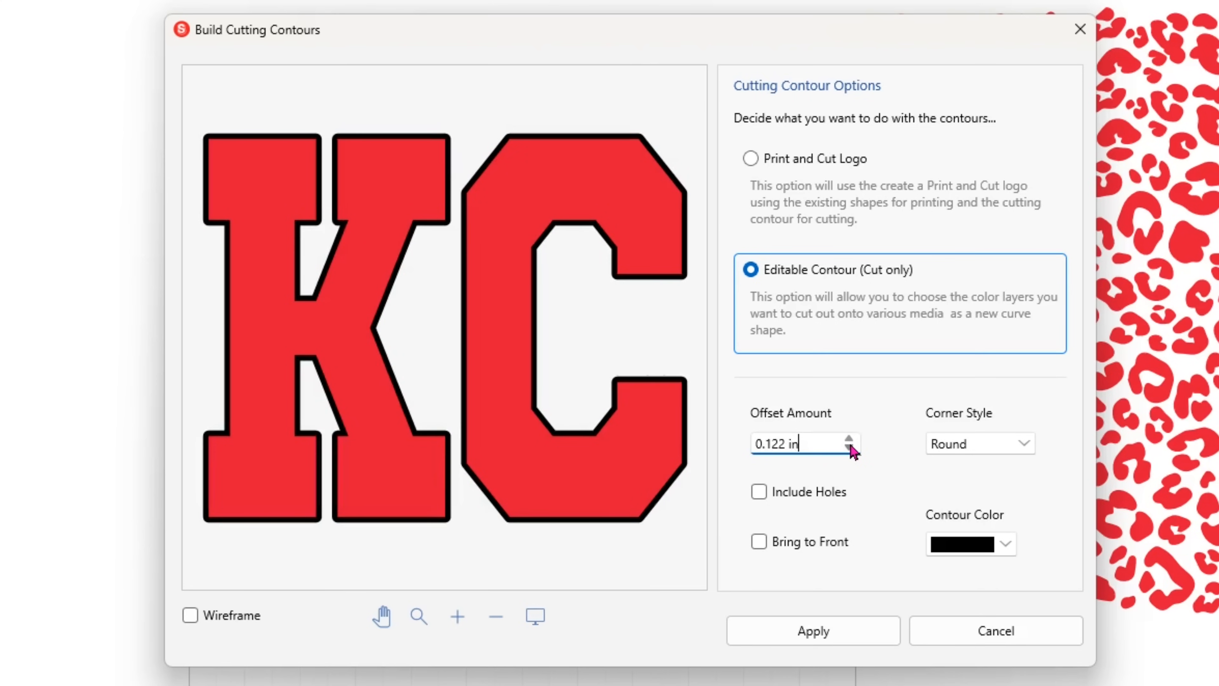
left_click(850, 441)
left_click(849, 441)
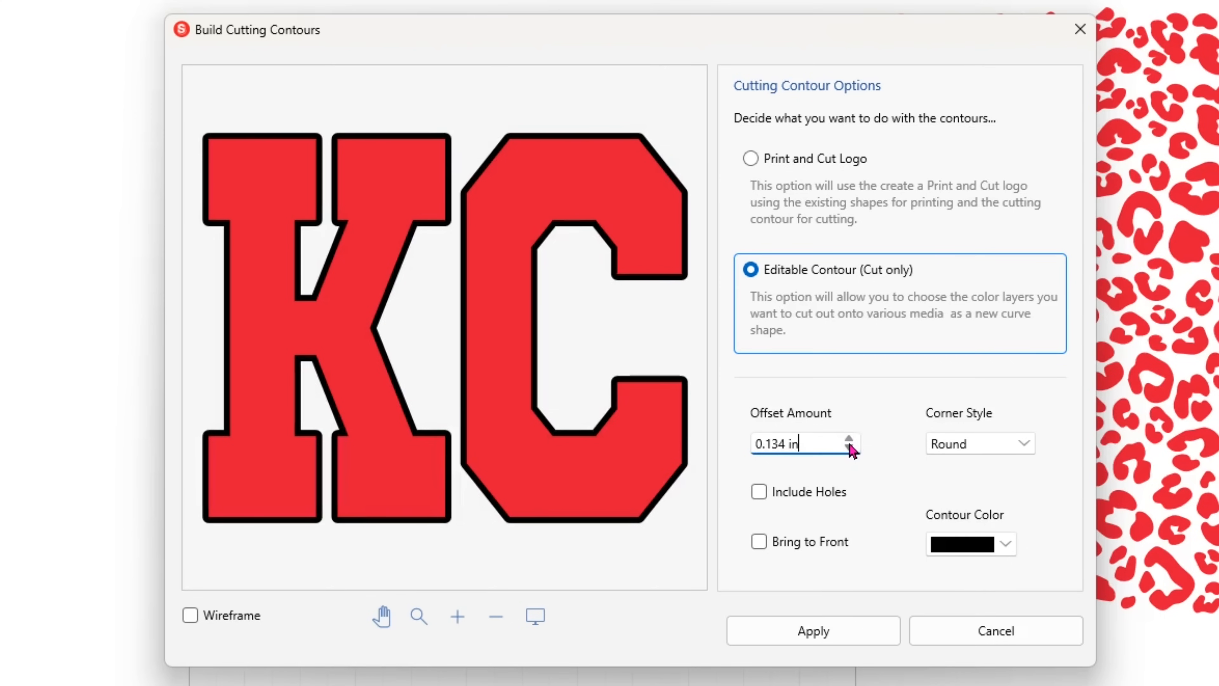
left_click(849, 441)
left_click(850, 442)
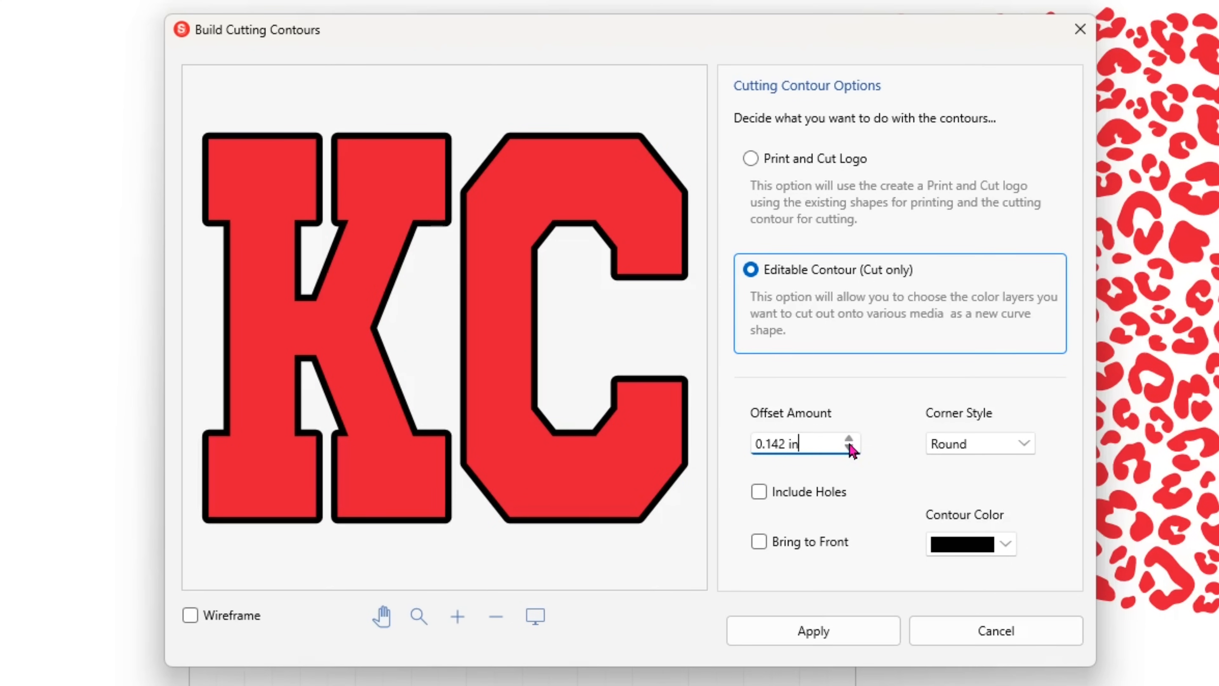
left_click(850, 639)
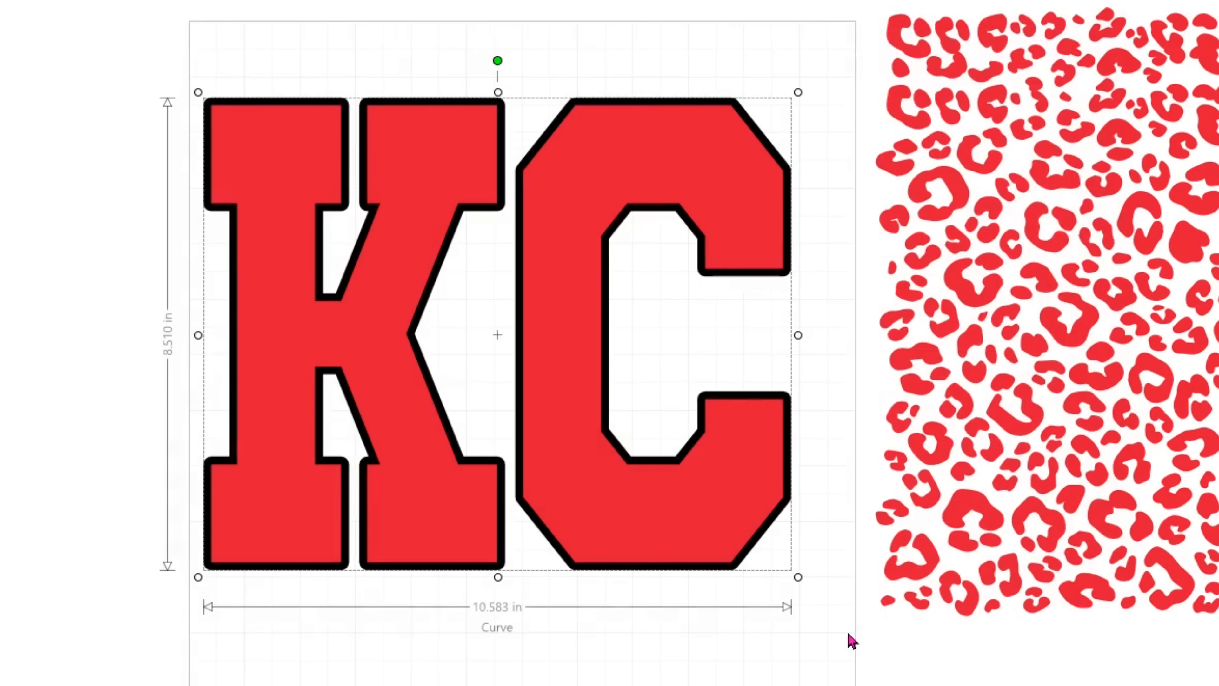
Select the KC text together with its black contour and apply Stamp Keep to cut the text's shape out of the contour.
left_click(755, 652)
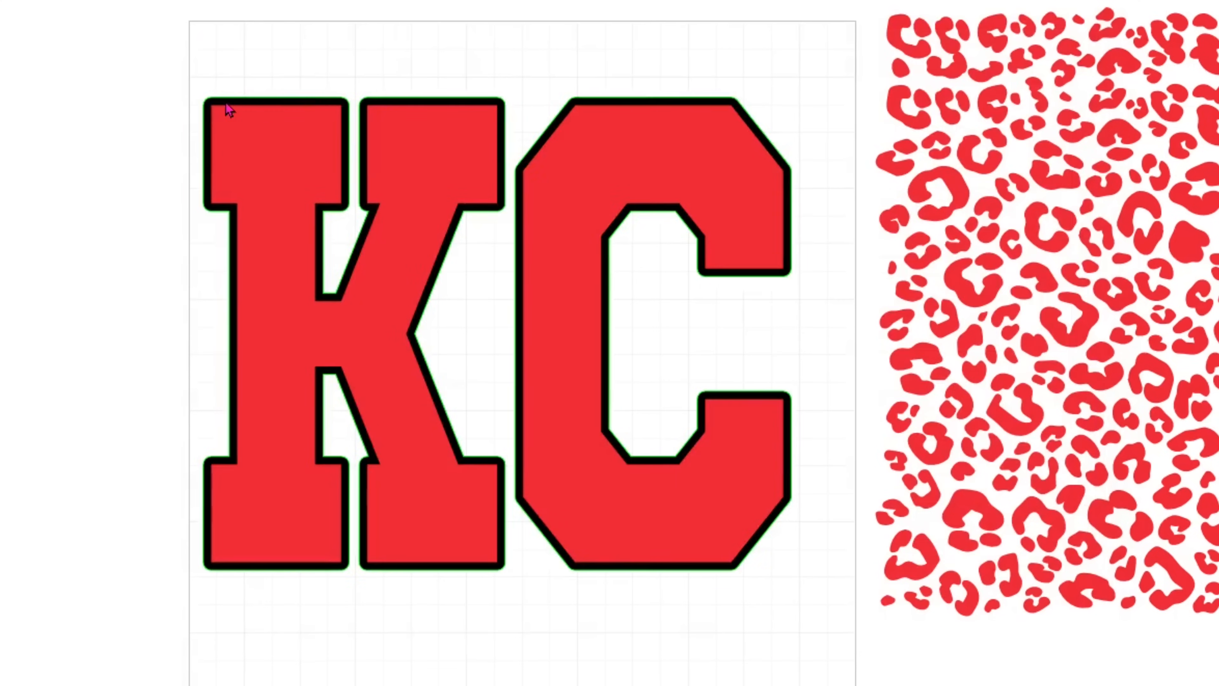
left_click_drag(218, 46, 852, 659)
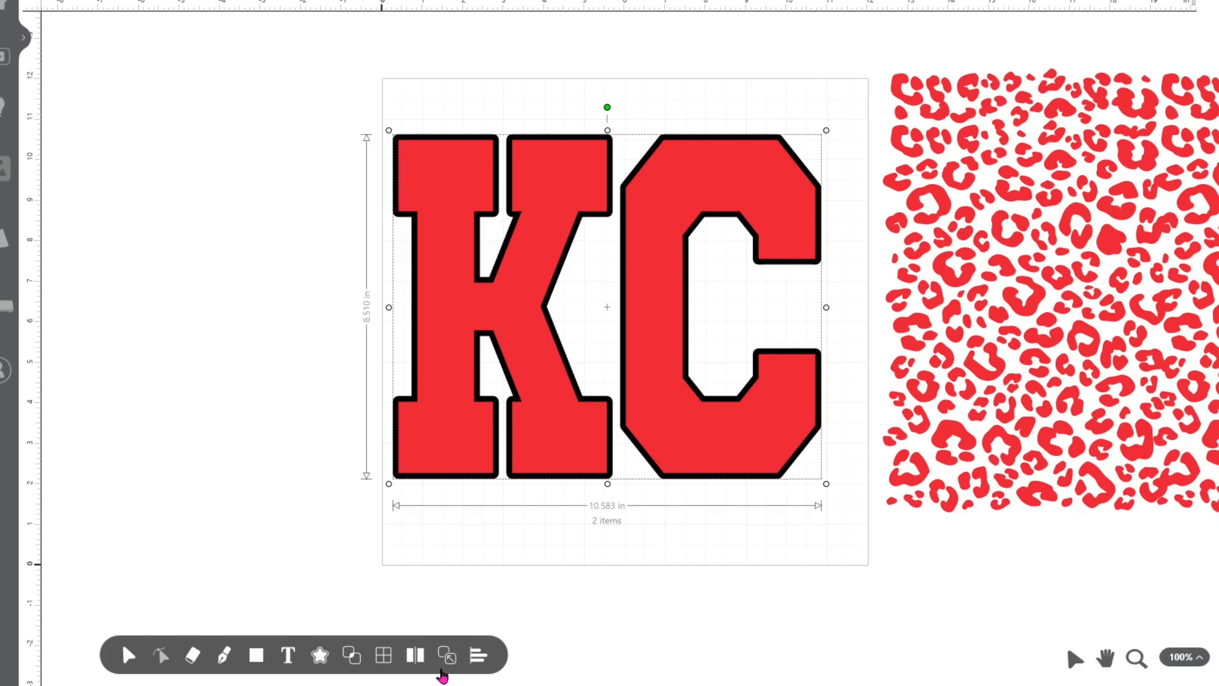
mouse_move(352, 668)
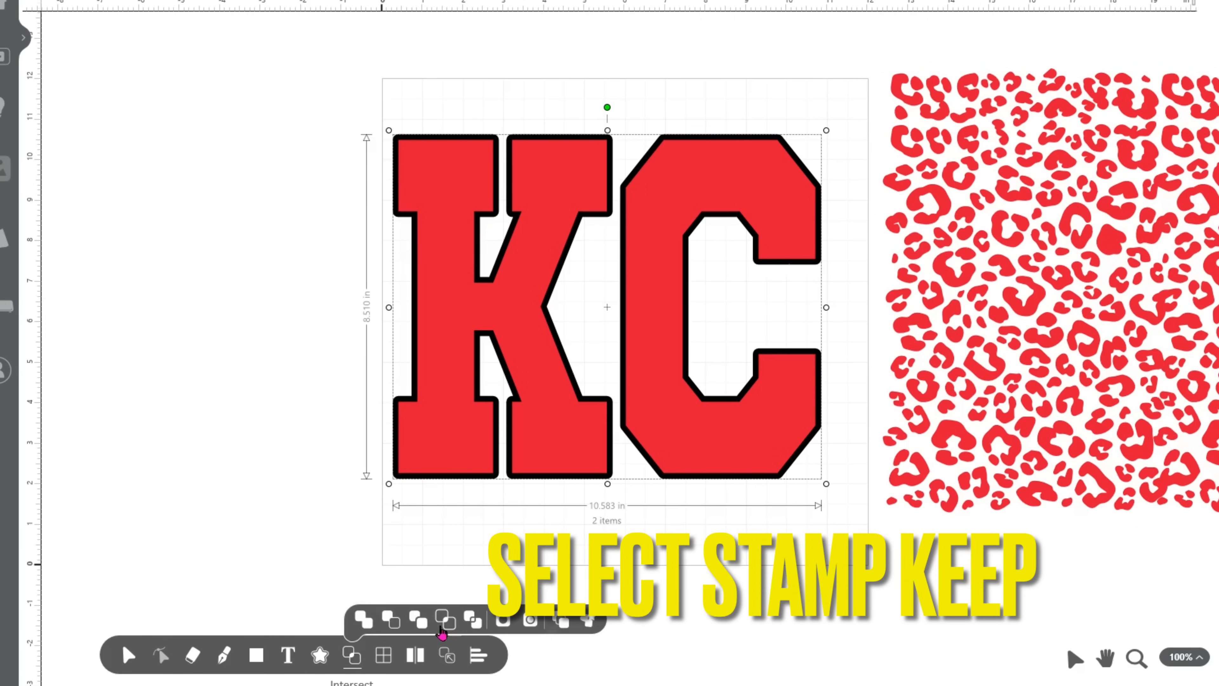
left_click(428, 627)
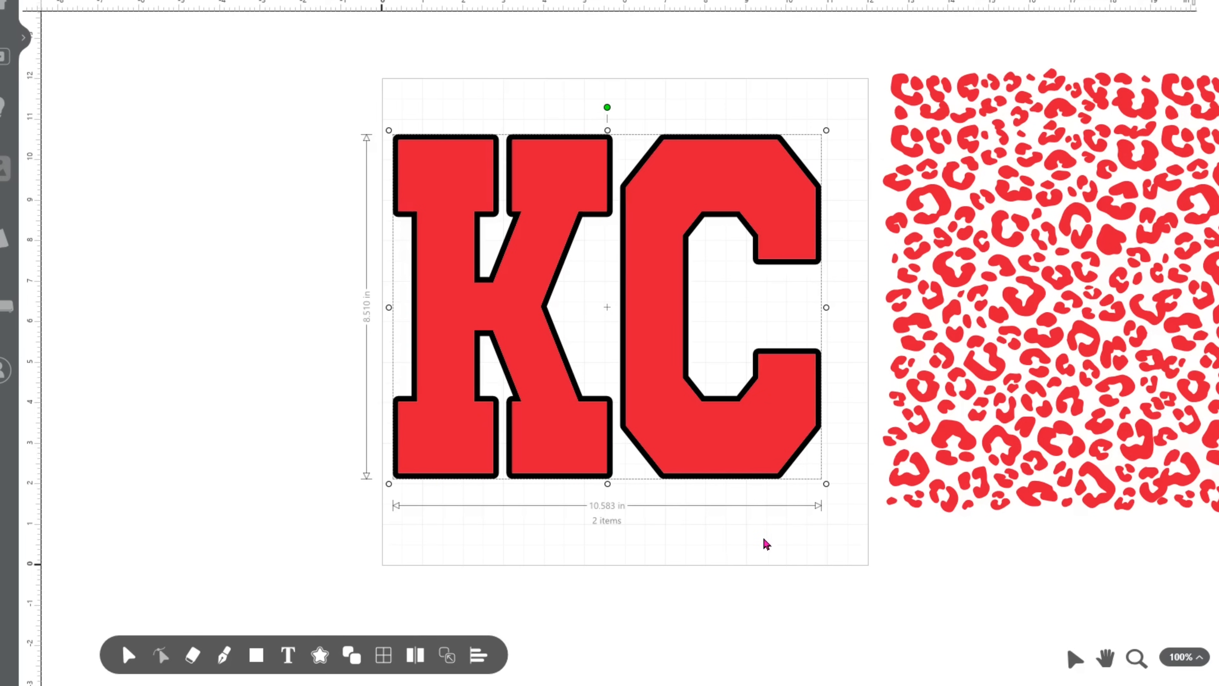
Move the red KC text off the artboard beside its left edge and place the black outline inside the artboard.
left_click_drag(523, 295, 332, 338)
left_click_drag(232, 351, 162, 380)
left_click(662, 466)
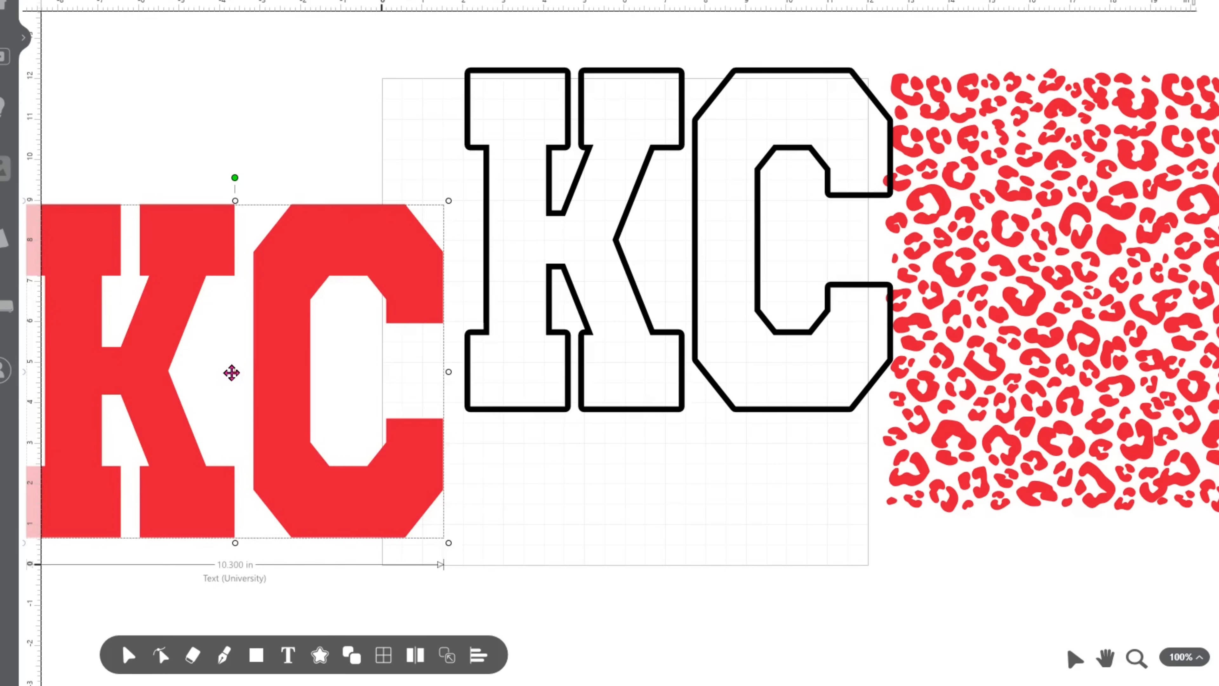
left_click_drag(231, 373, 105, 372)
left_click(708, 247)
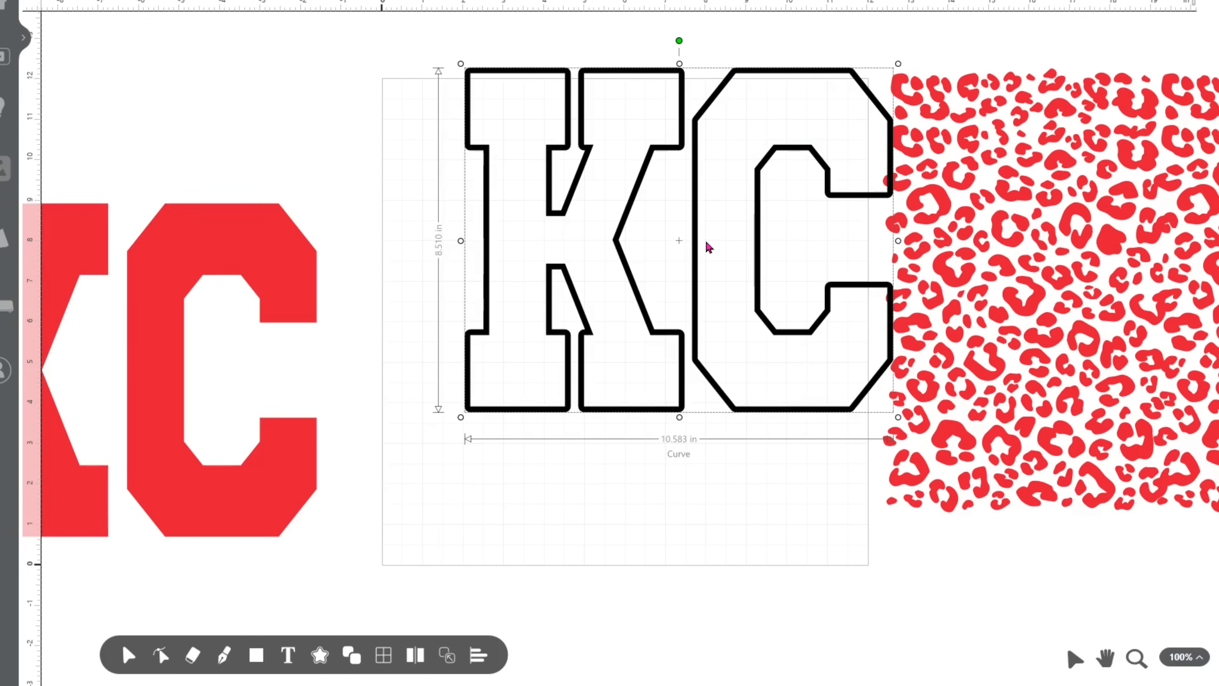
left_click_drag(675, 239, 610, 305)
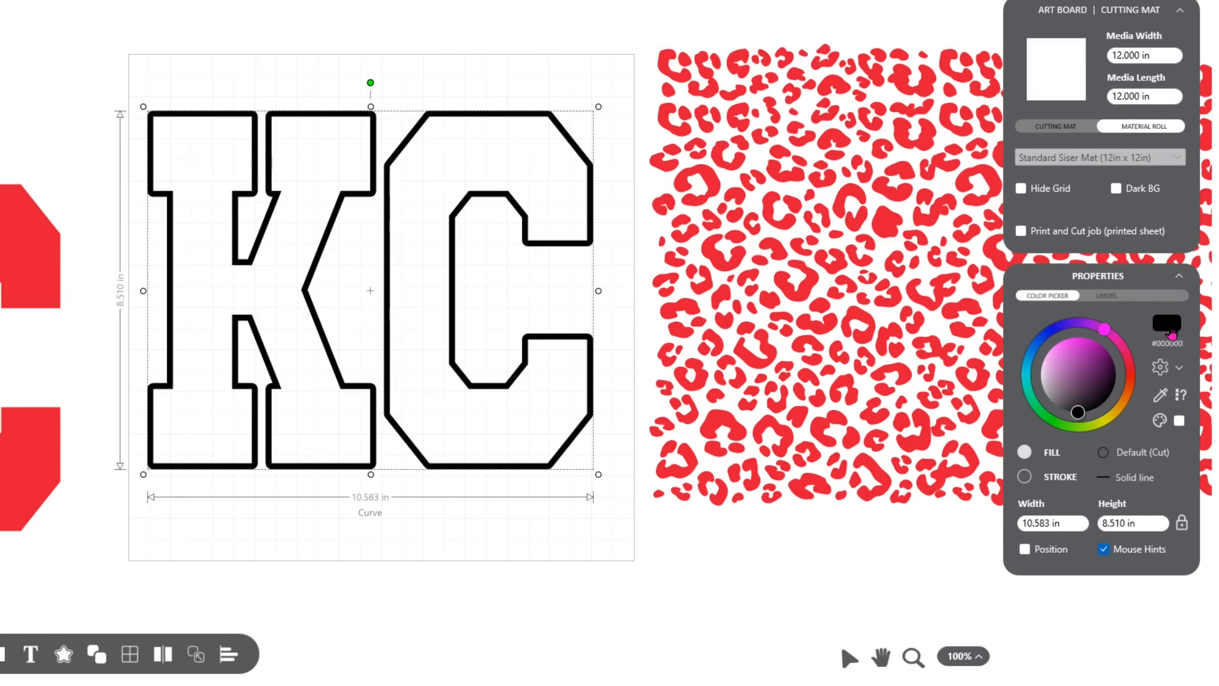
Set the KC outline's fill to hex color FFB81C.
left_click(1167, 323)
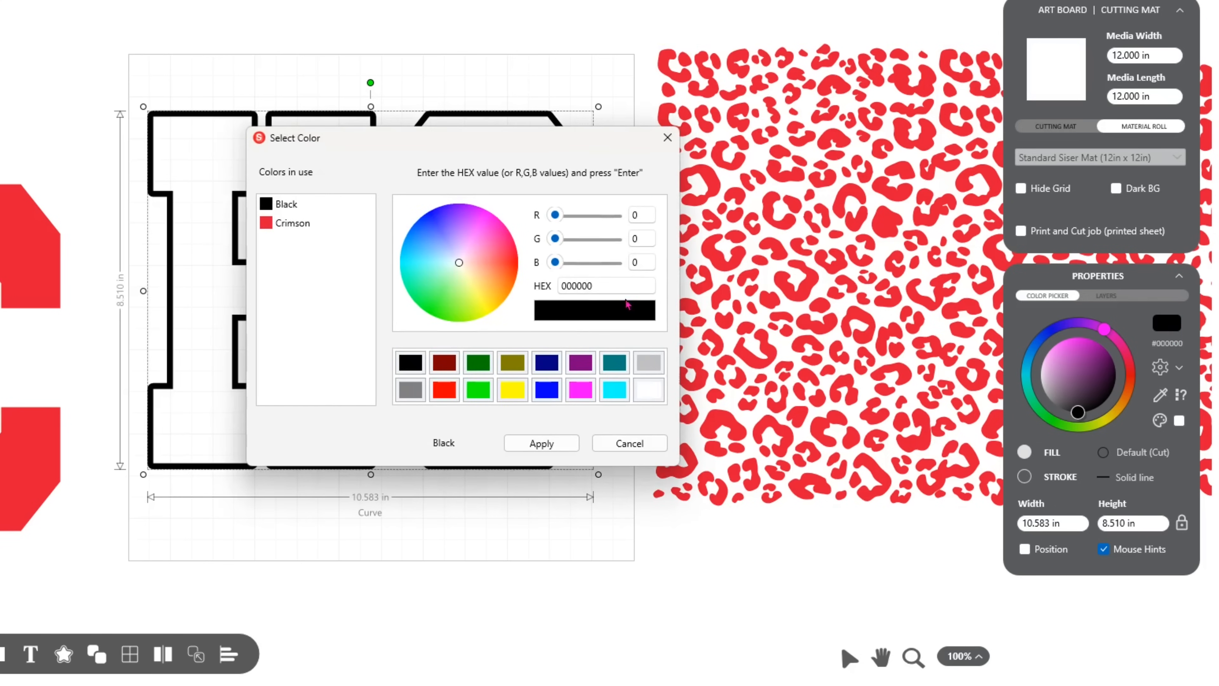
left_click_drag(619, 286, 532, 287)
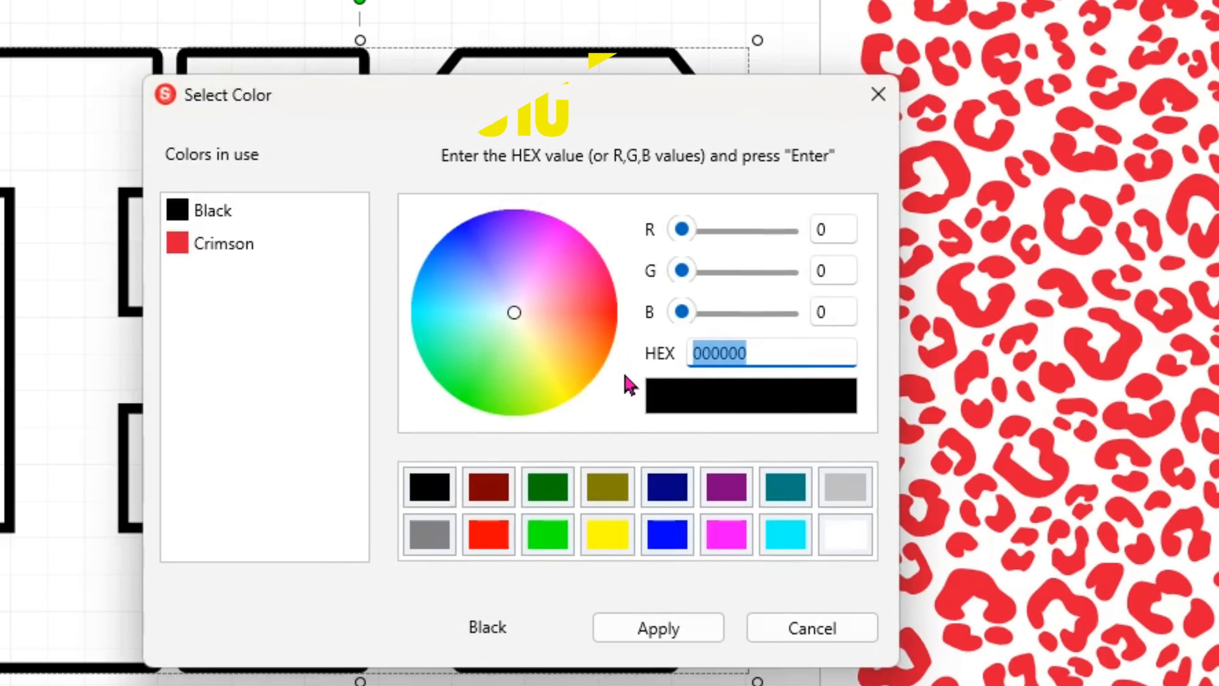
type("F")
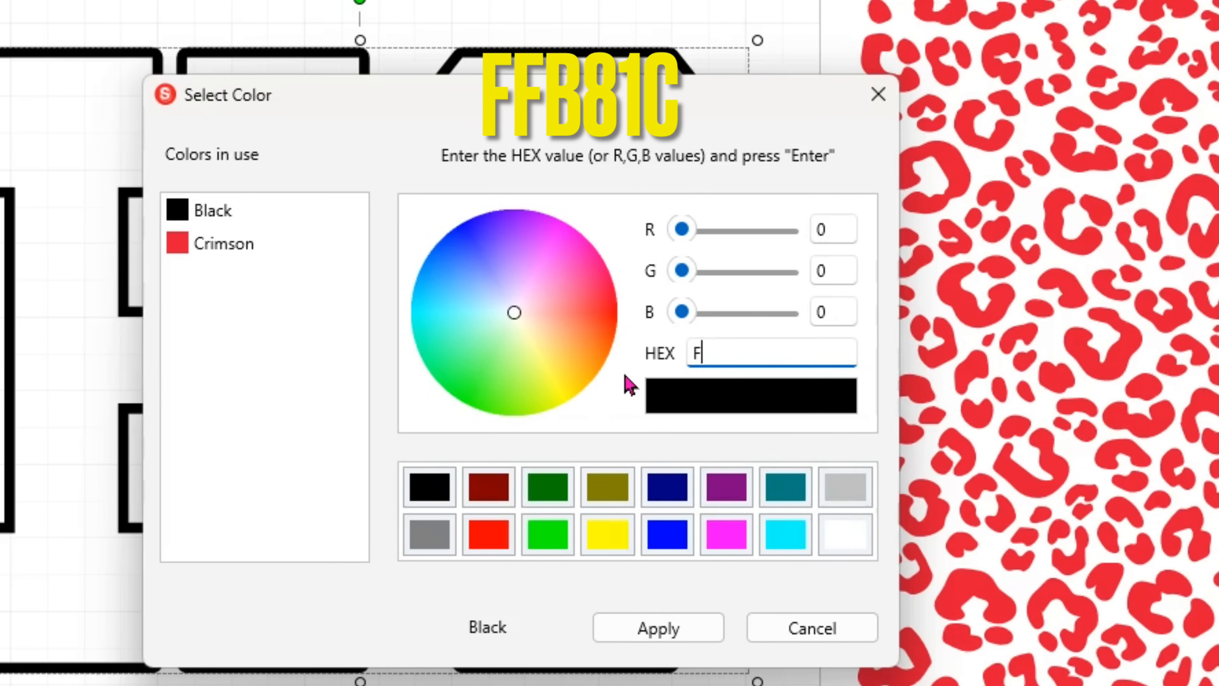
type("FB")
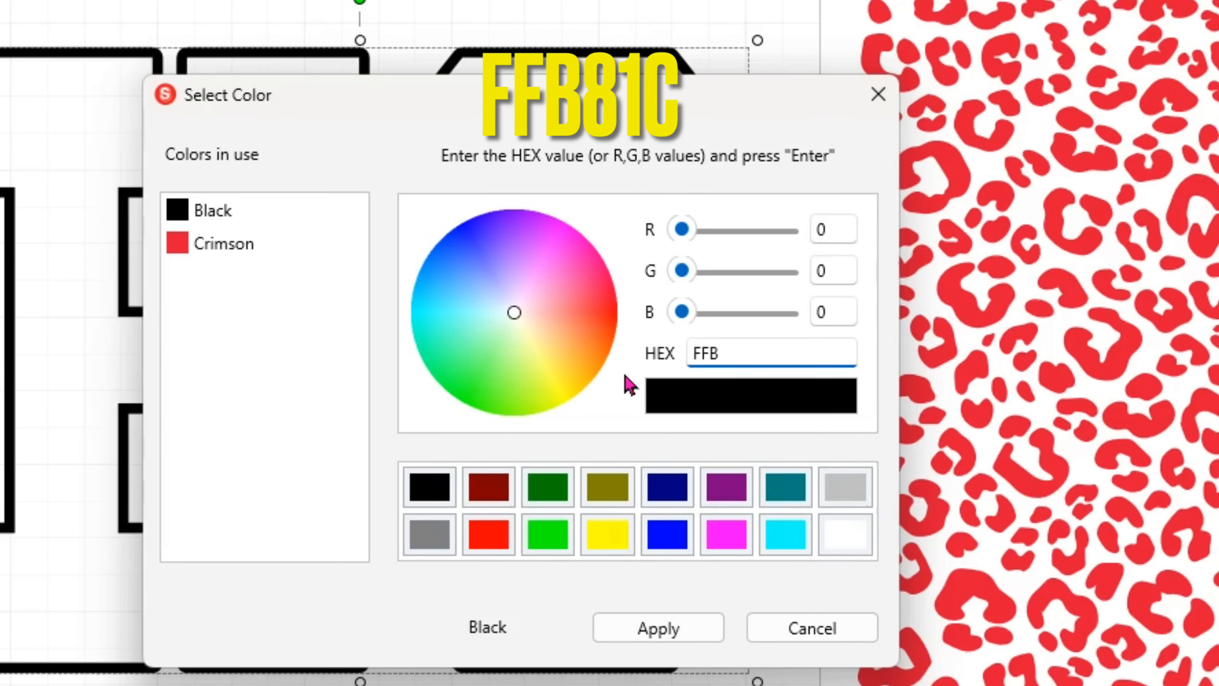
type("81C")
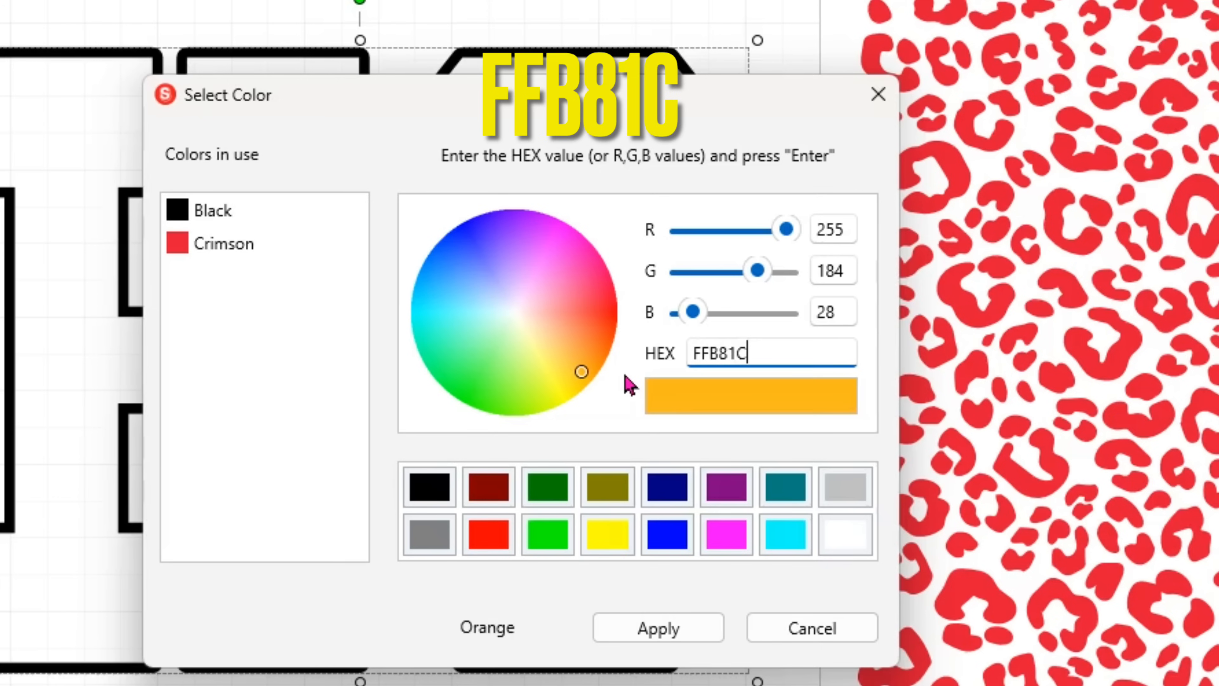
left_click(662, 634)
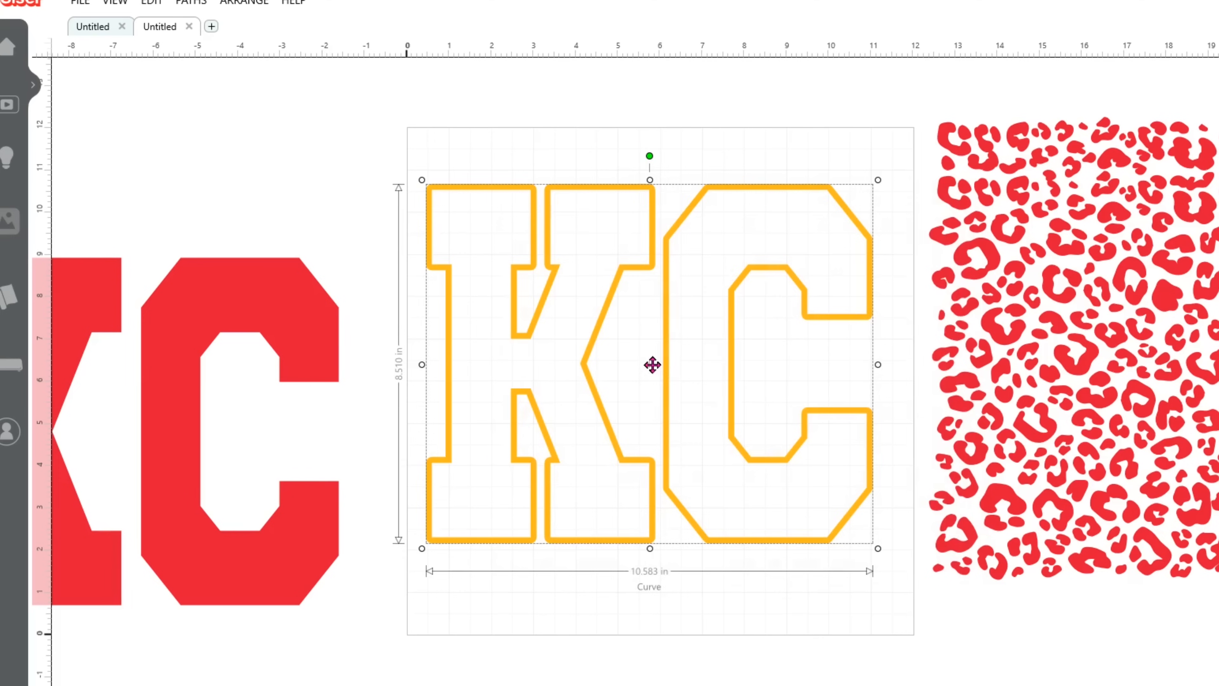
Move the recolored KC outline off the left side of the artboard and bring the leopard pattern onto the artboard.
left_click_drag(360, 361, 0, 226)
left_click_drag(405, 286, 8, 229)
left_click_drag(1001, 361, 597, 364)
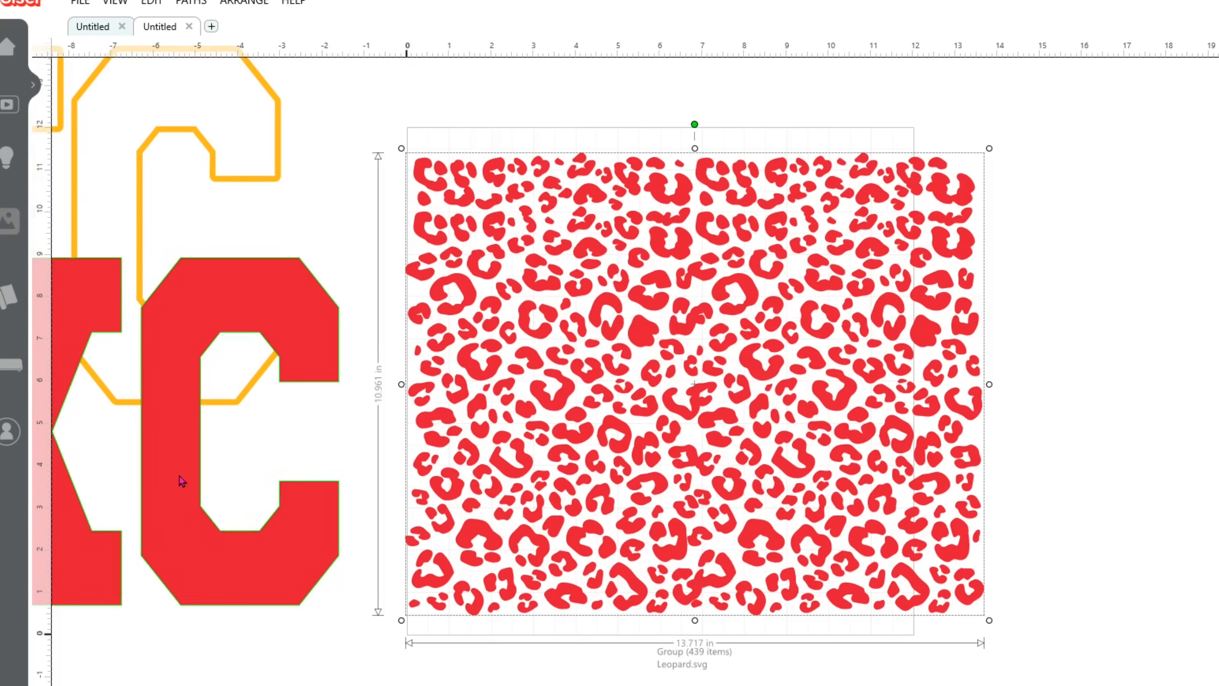
Place the red KC text over the leopard pattern and intersect the two shapes.
left_click_drag(179, 482, 763, 443)
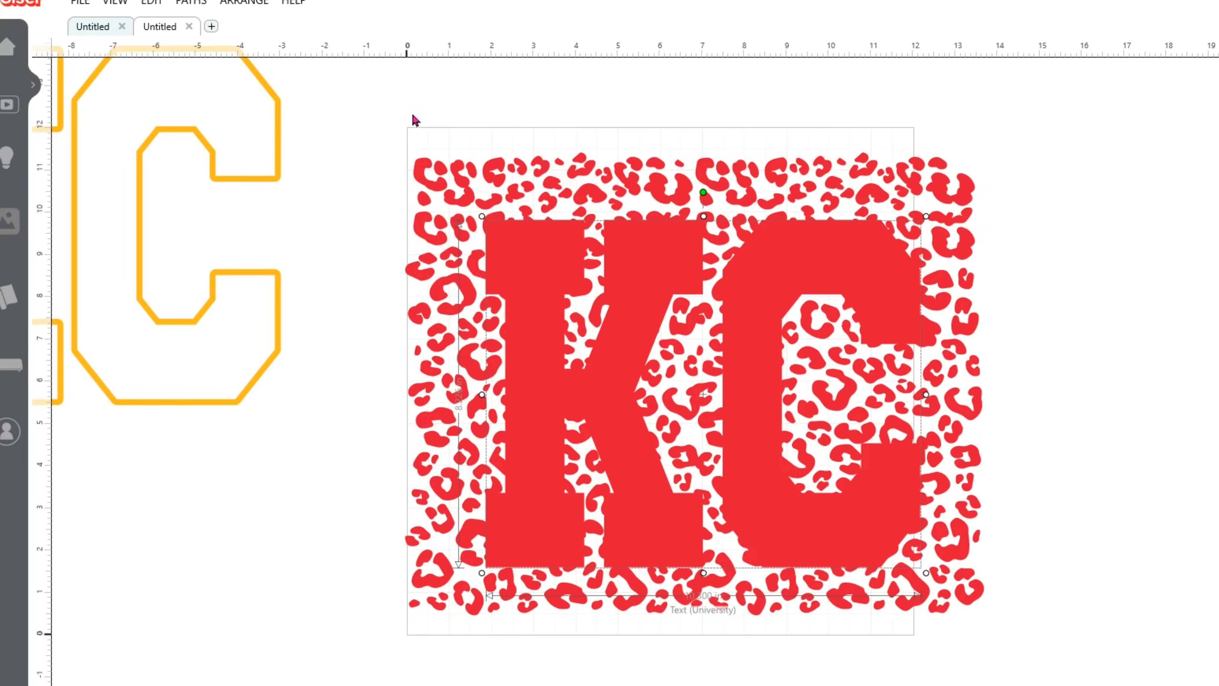
left_click_drag(398, 108, 1027, 630)
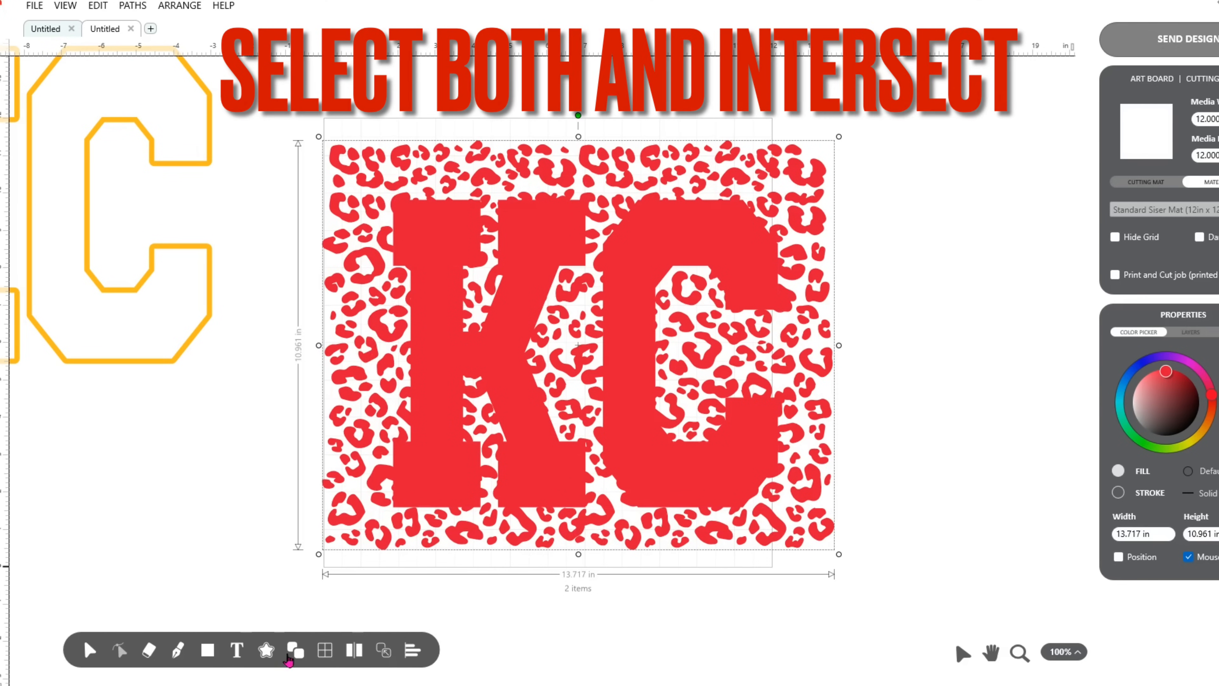
mouse_move(297, 653)
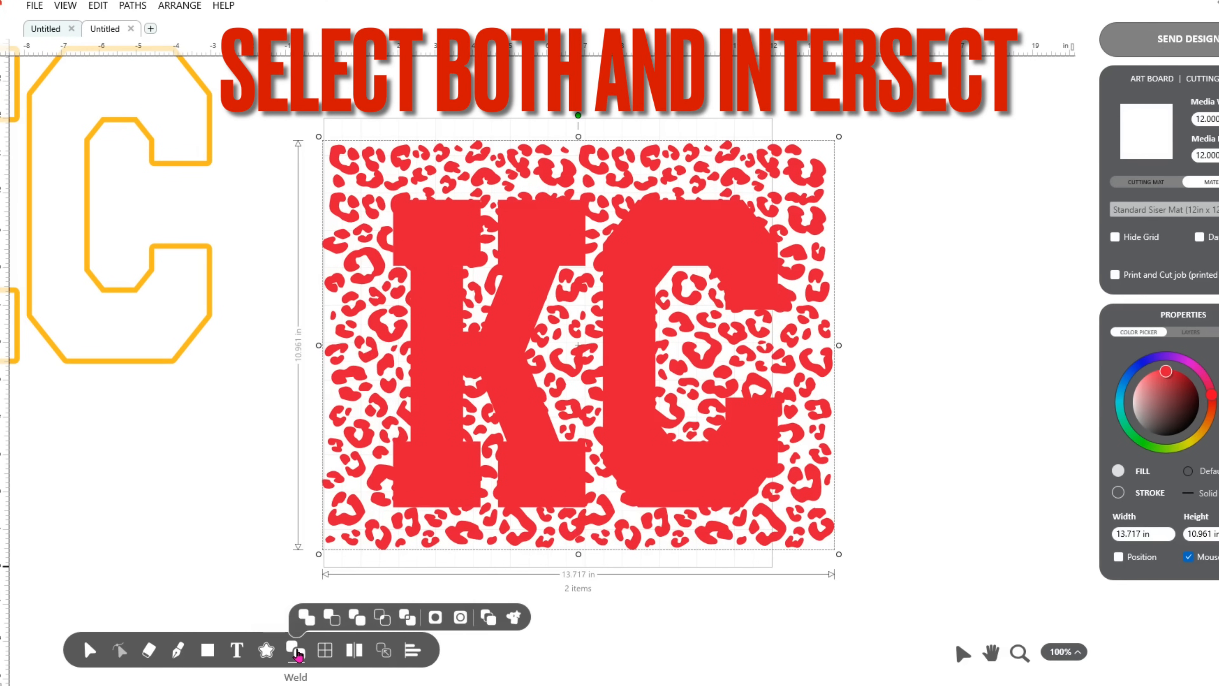
left_click(383, 619)
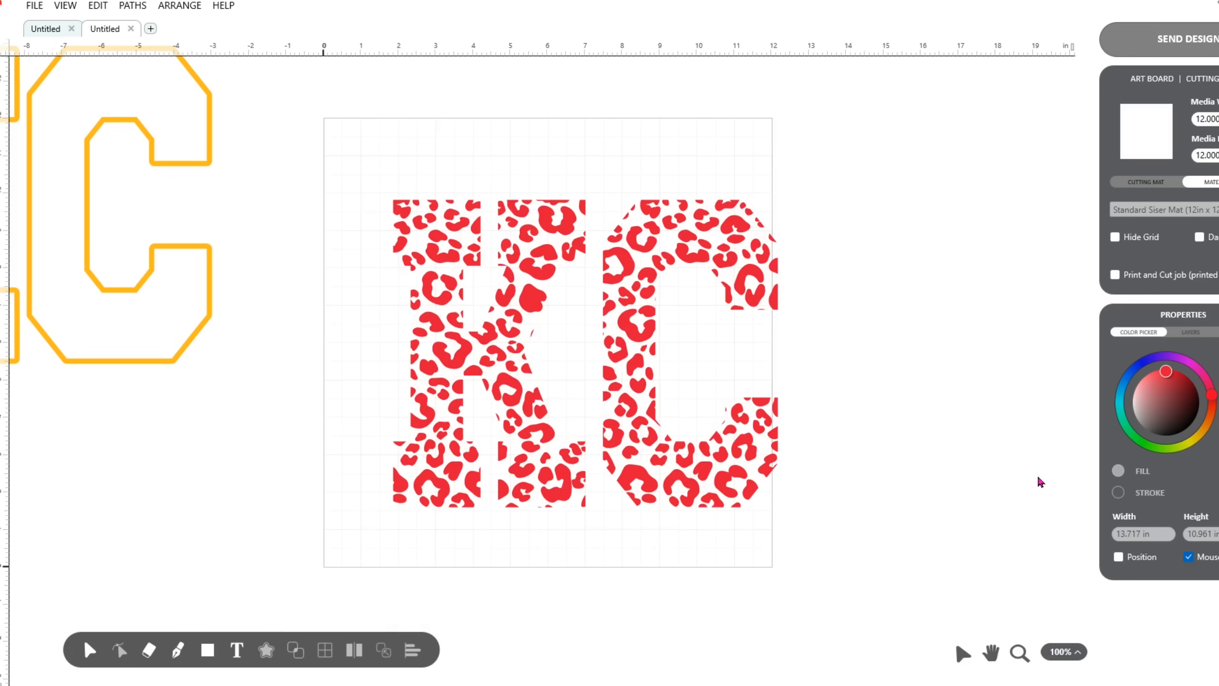
Weld all the intersected leopard-print pieces into one curve and move it to the right, partly past the artboard's edge.
left_click_drag(367, 135, 806, 508)
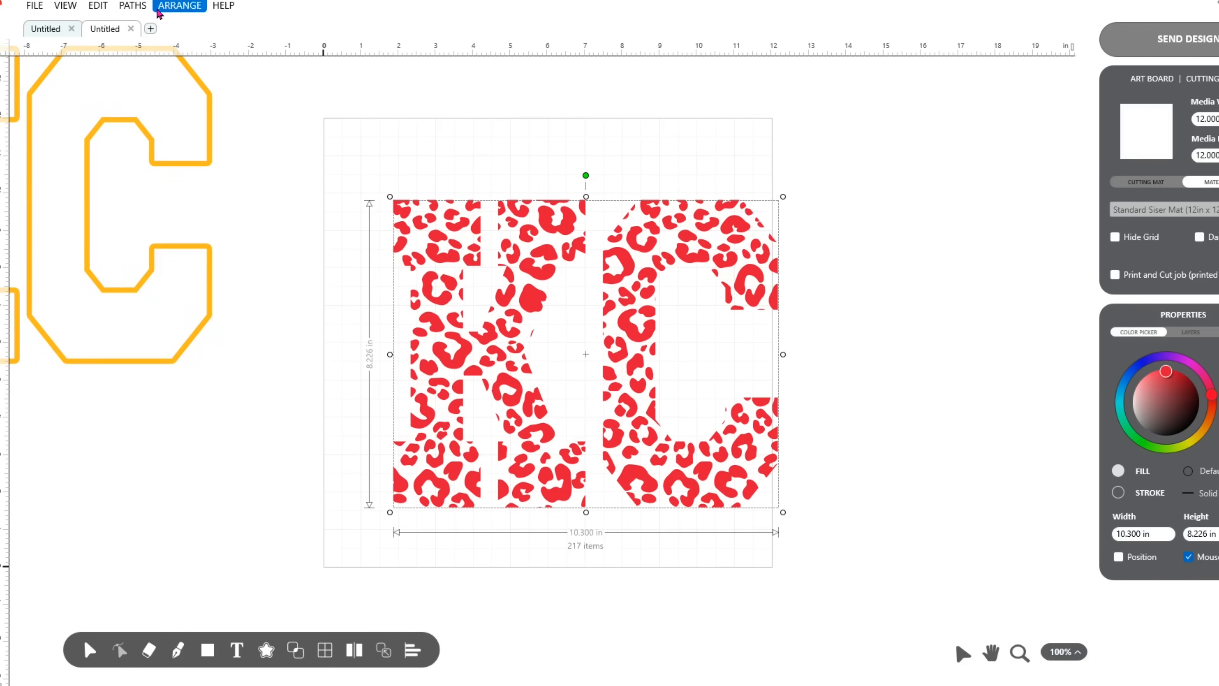
right_click(429, 315)
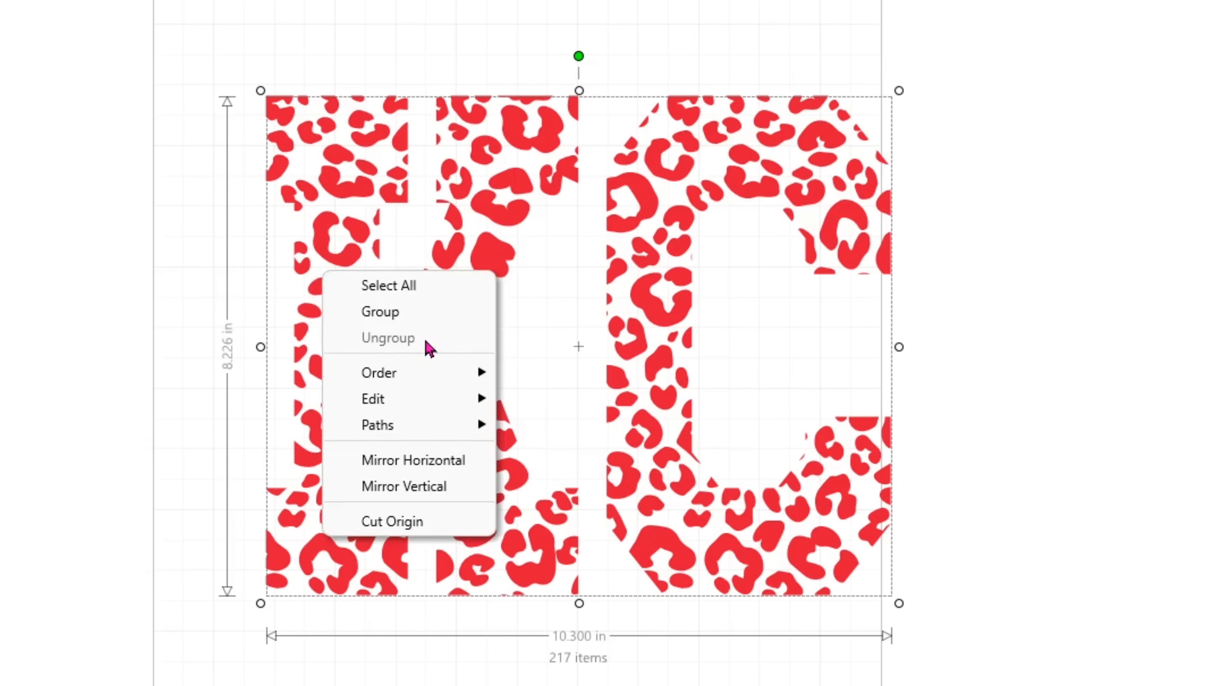
mouse_move(393, 429)
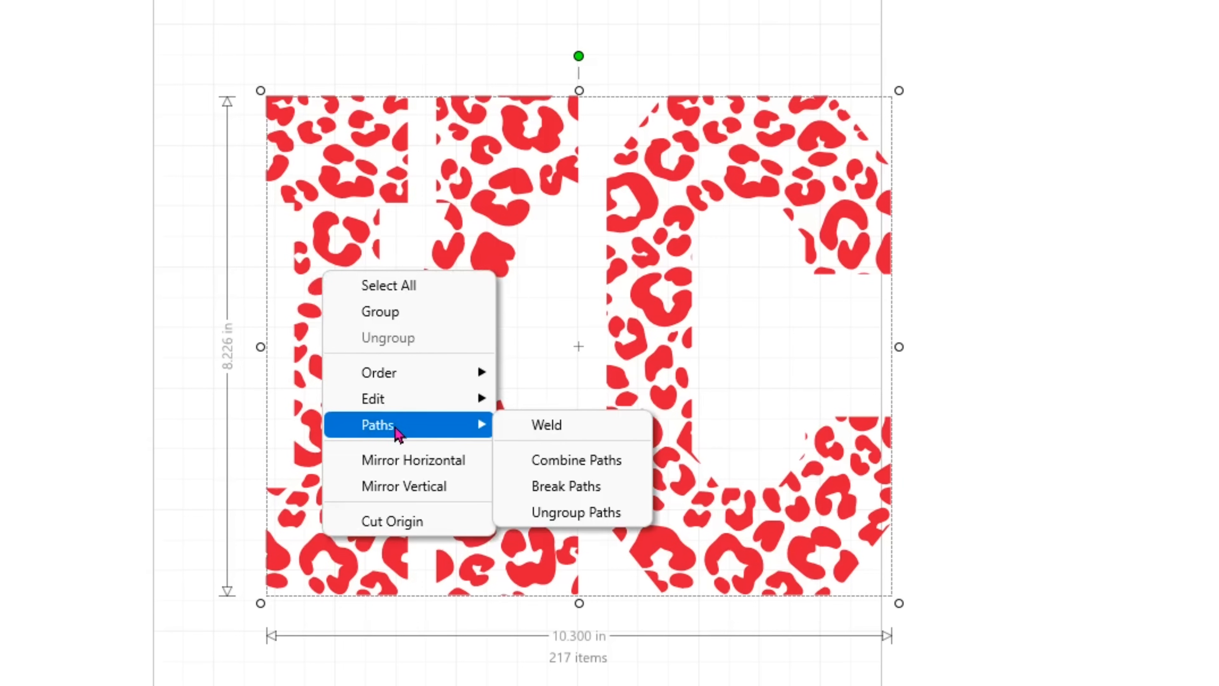
left_click(545, 424)
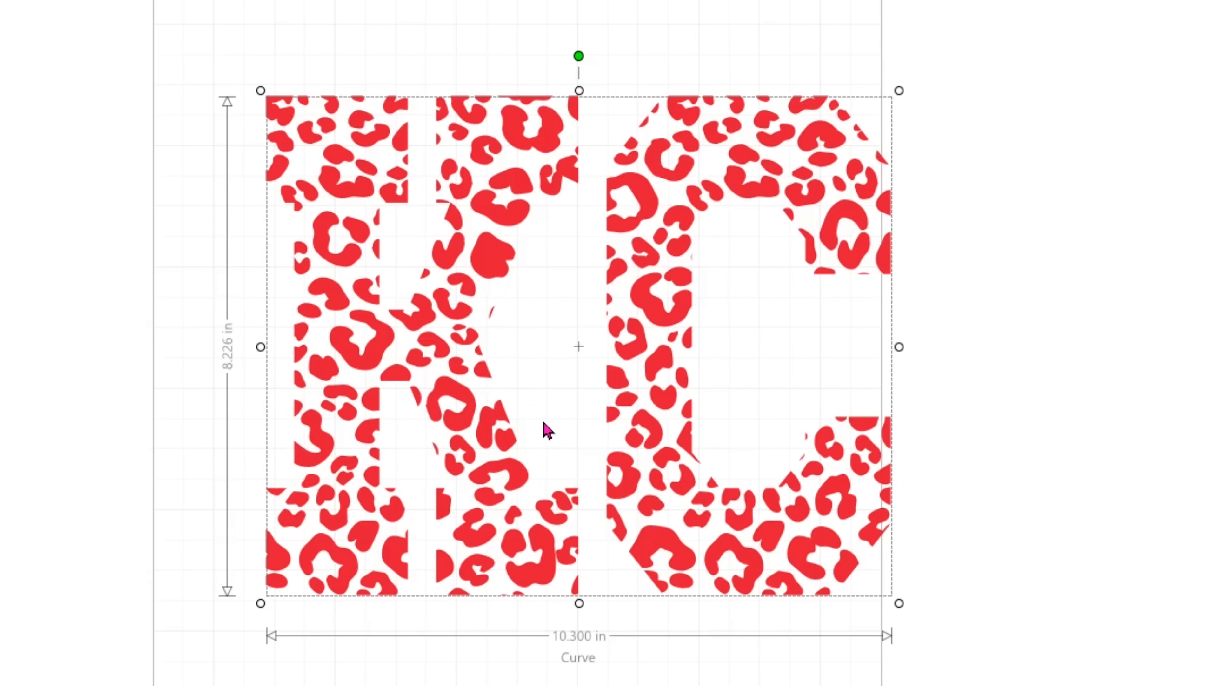
left_click(1082, 482)
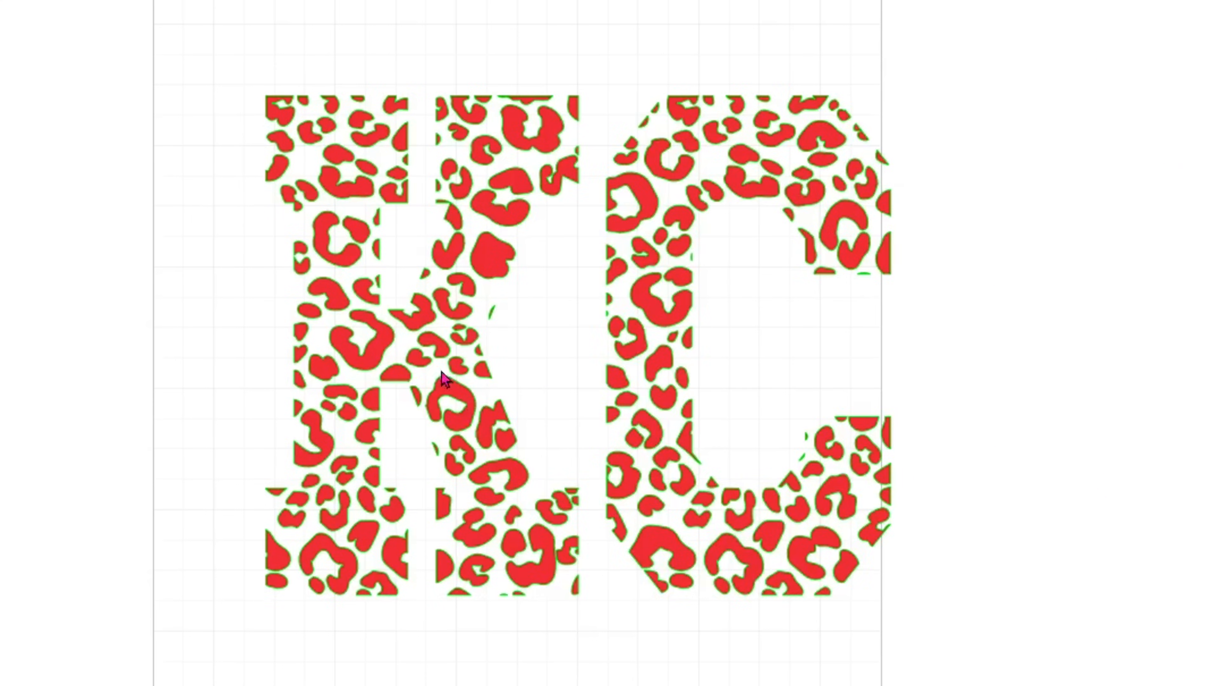
left_click_drag(441, 370, 537, 335)
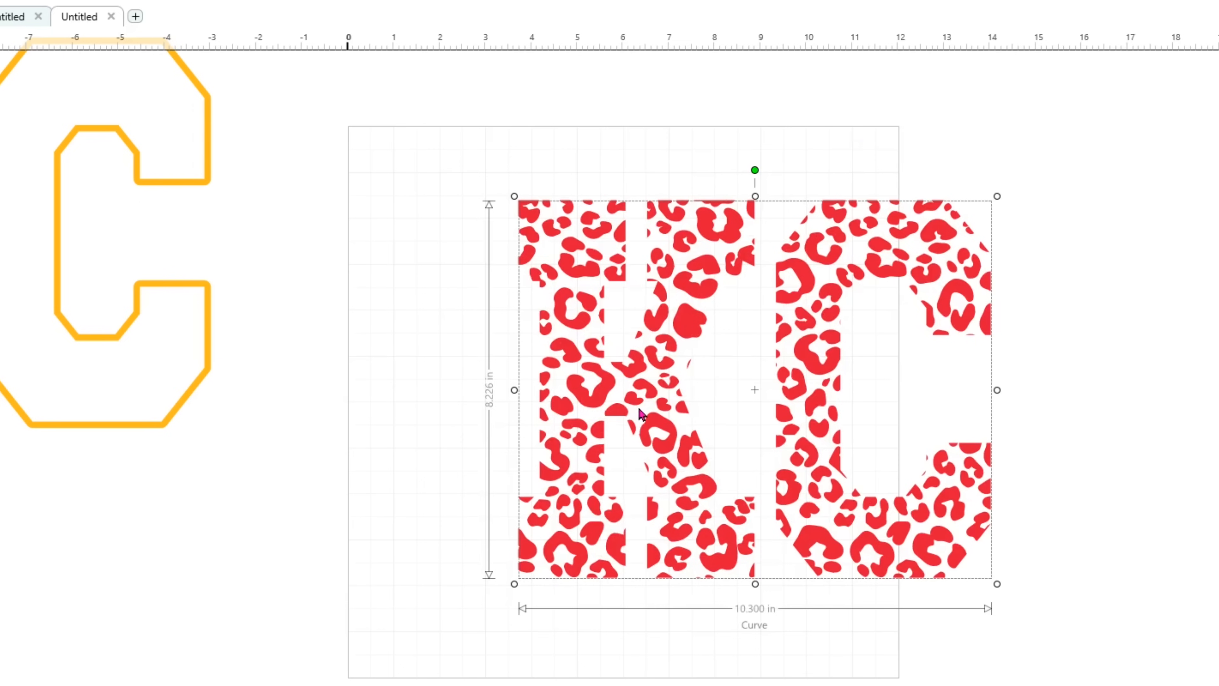
Move the leopard-print KC letters fully onto the artboard and place the gold KC outline around them.
left_click_drag(642, 388, 514, 419)
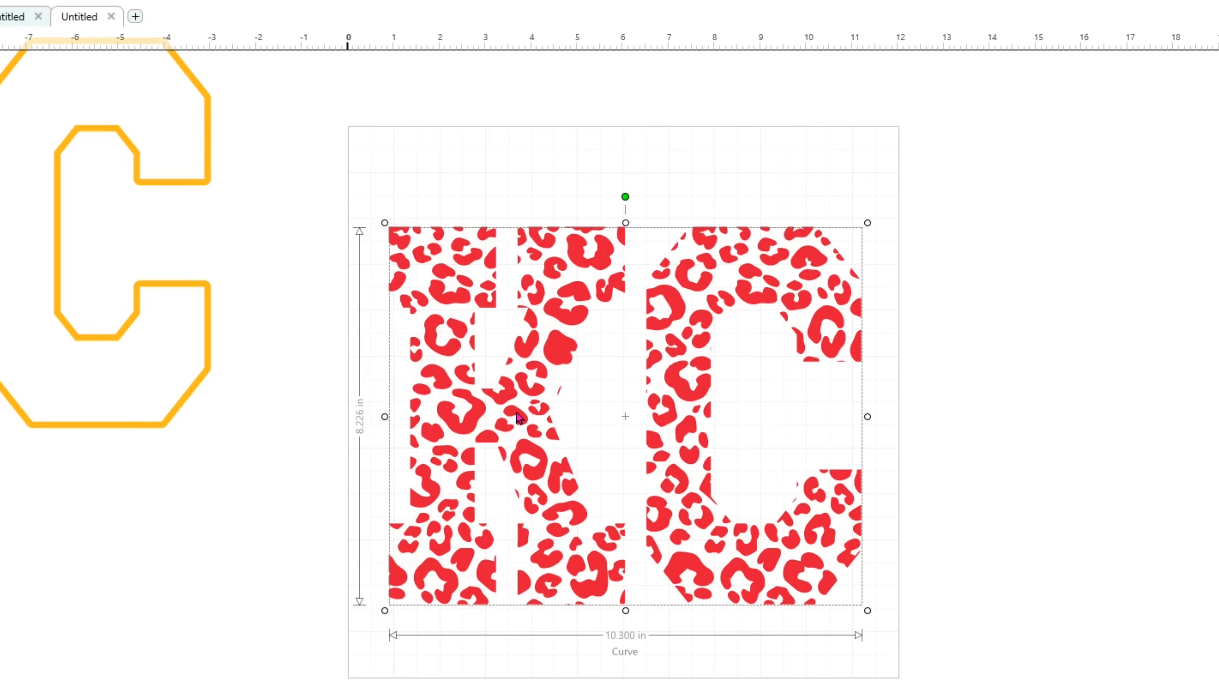
left_click_drag(112, 350, 769, 528)
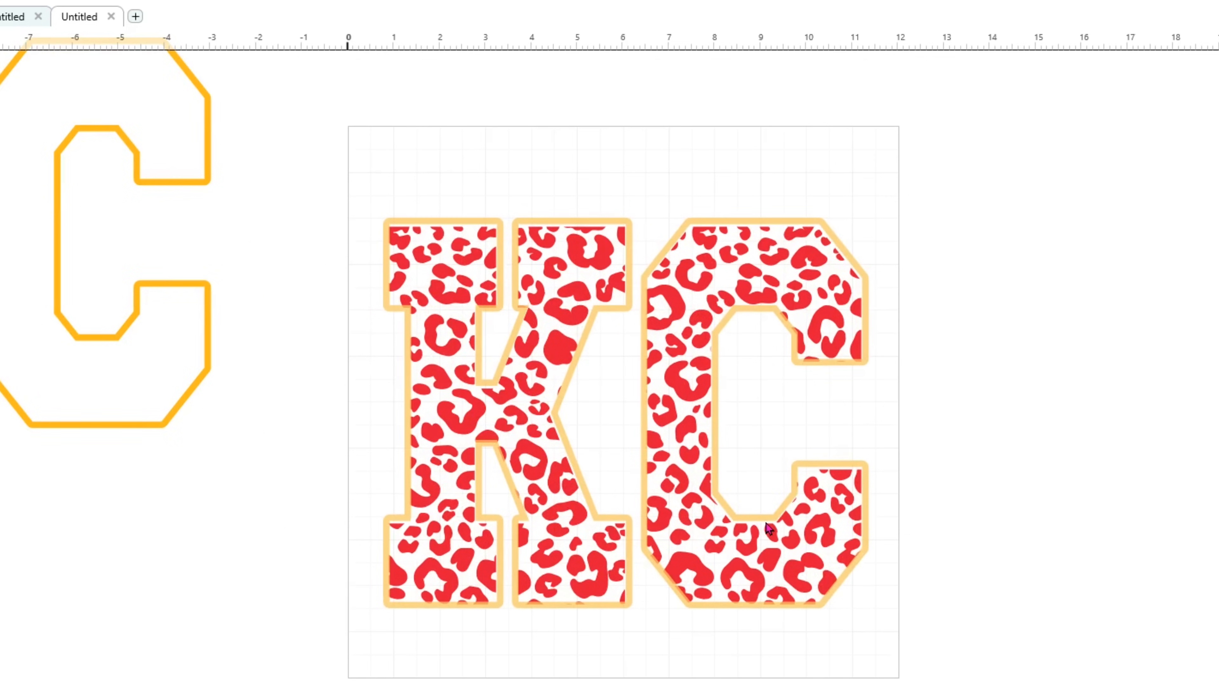
left_click_drag(769, 530, 769, 530)
left_click(1029, 604)
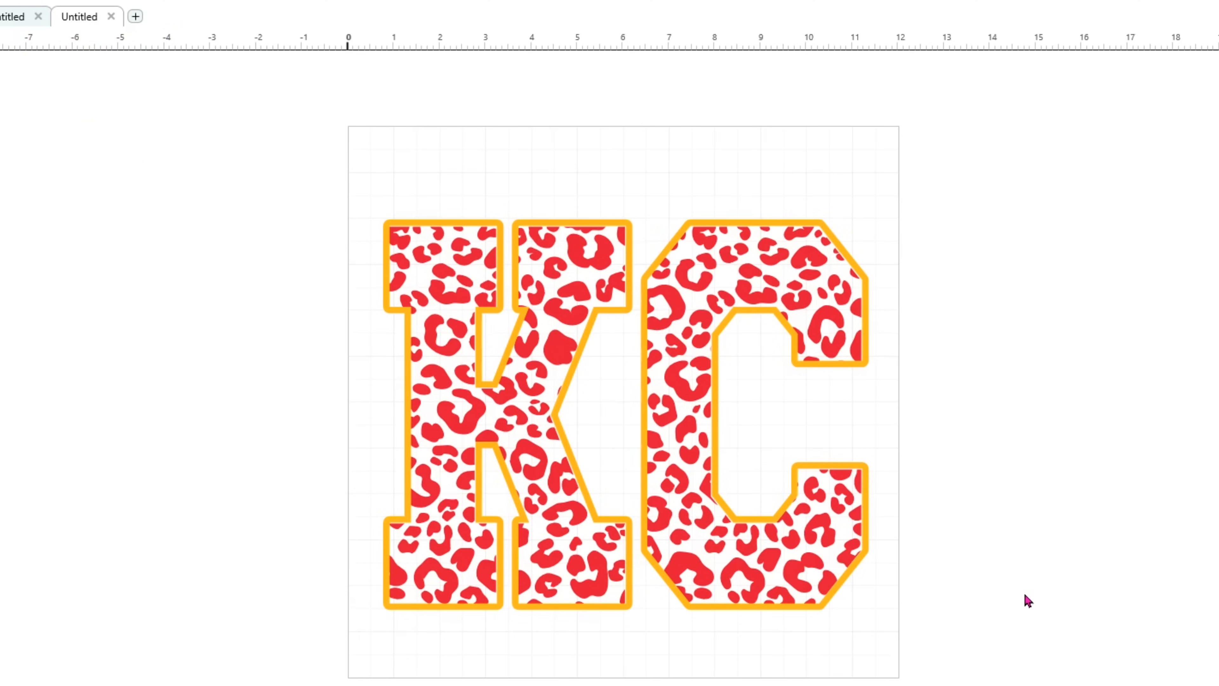
Align the leopard-print letters and the gold outline to each other by their horizontal centers.
left_click_drag(373, 128, 939, 580)
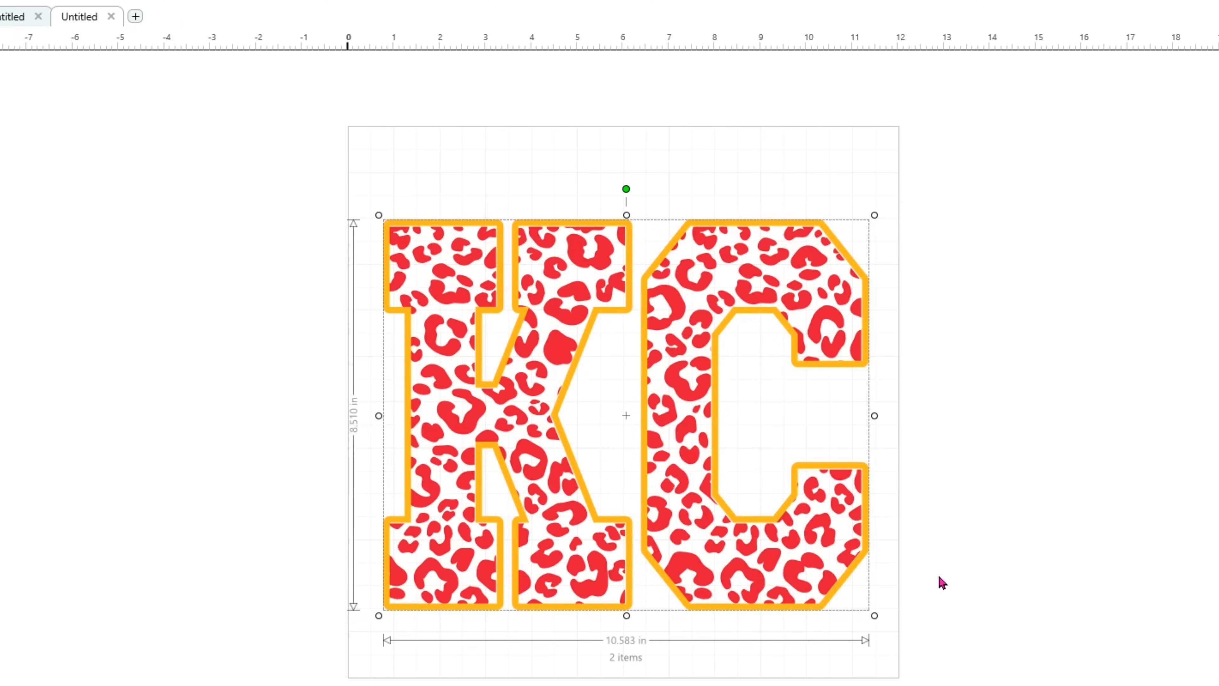
left_click(155, 4)
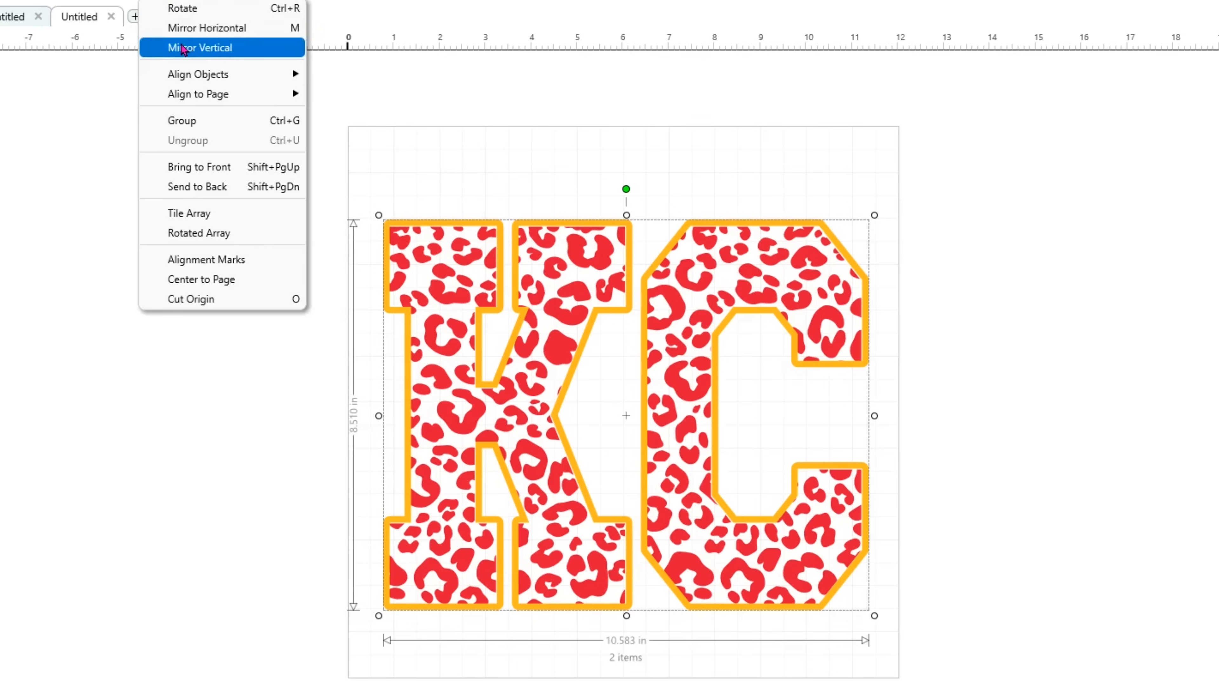
mouse_move(187, 74)
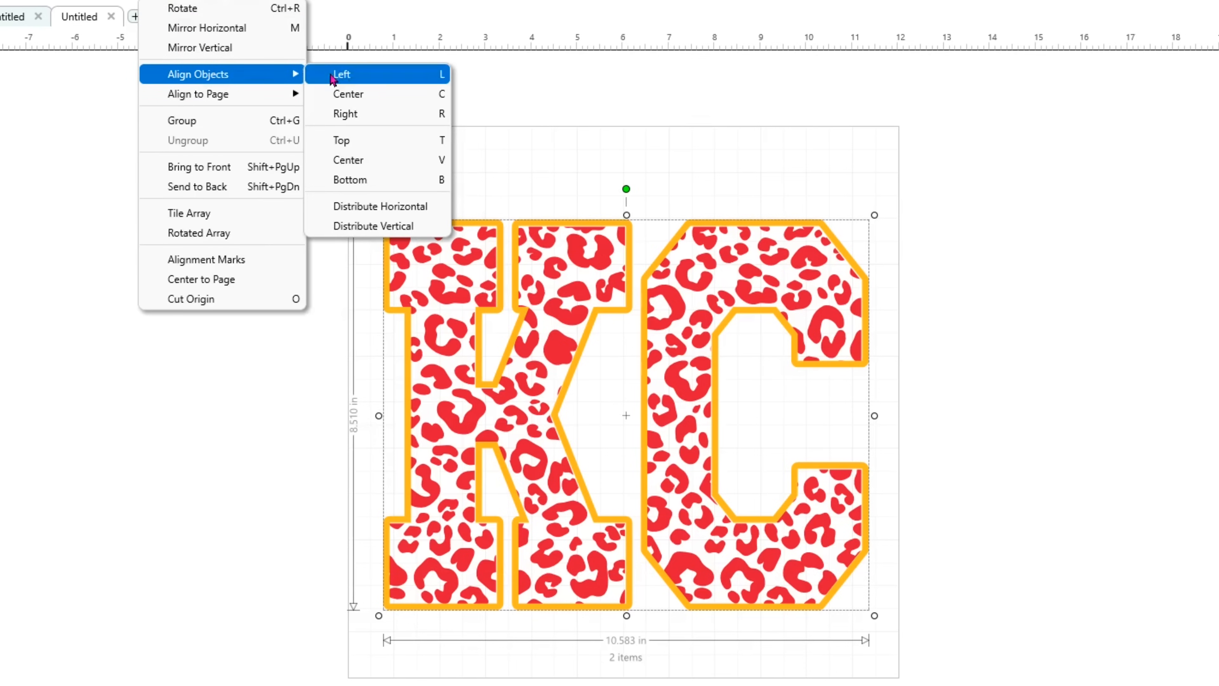
left_click(342, 94)
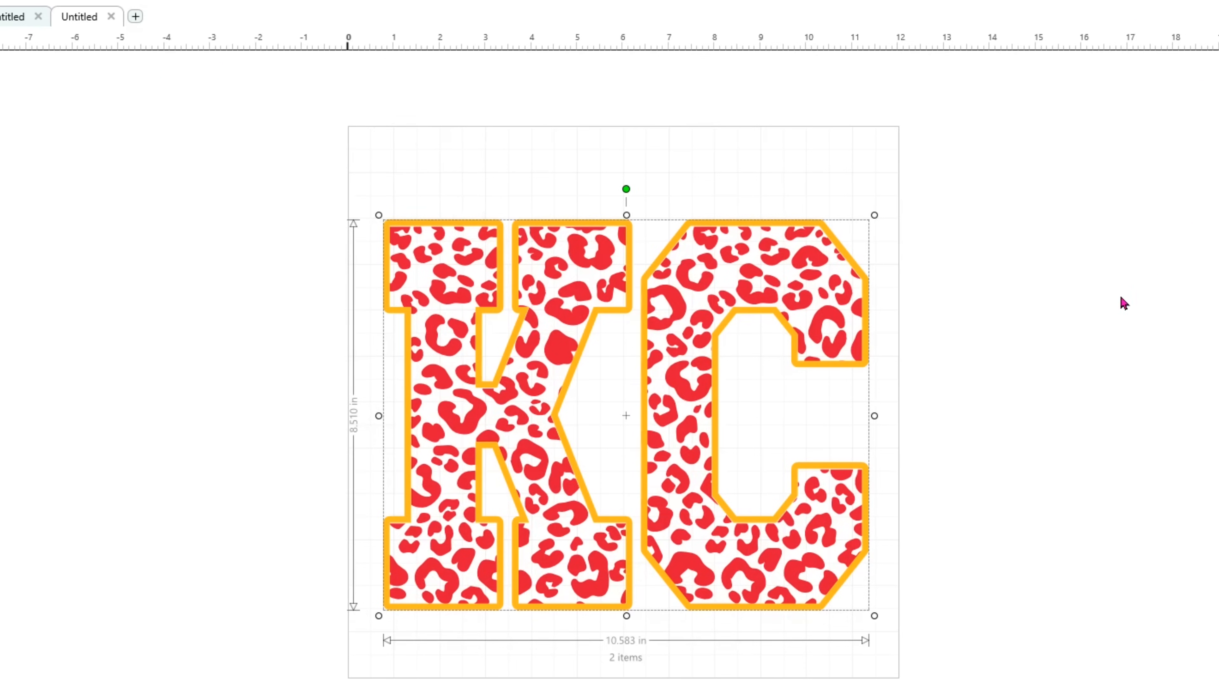
left_click(1109, 302)
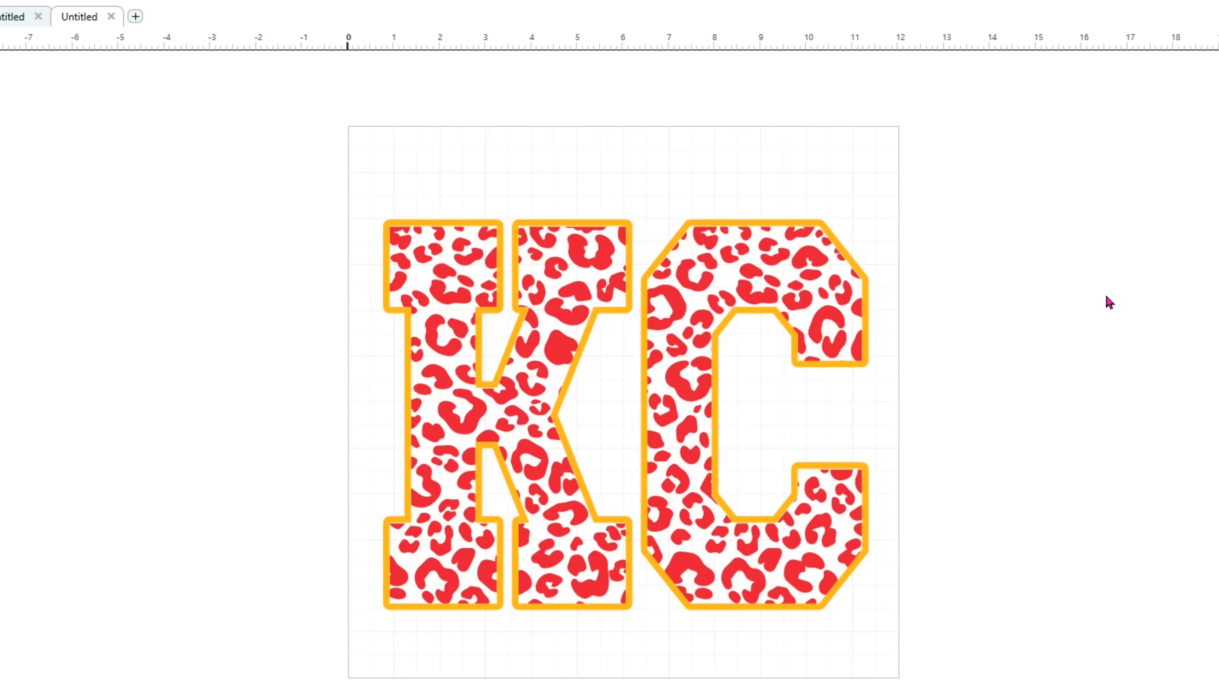
Build a Print and Cut Logo contour with 0.000 in offset around the KC design and ungroup the kiss-cut group.
left_click_drag(367, 151, 1003, 667)
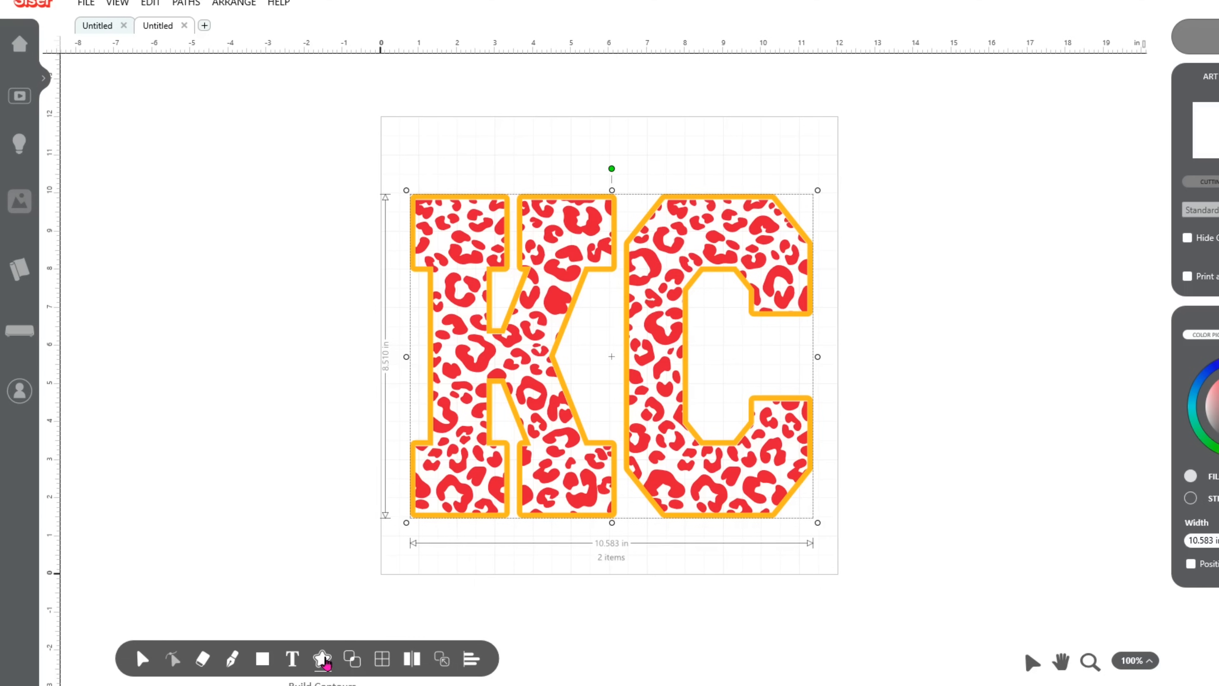
left_click(323, 660)
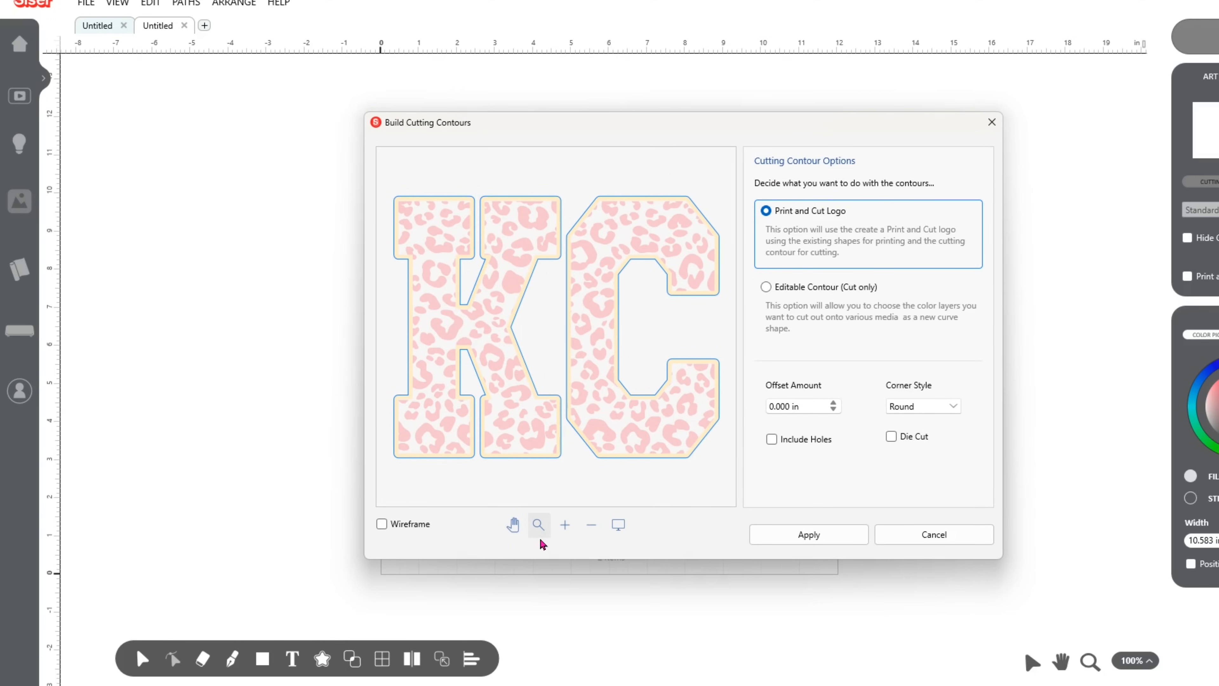
left_click(811, 534)
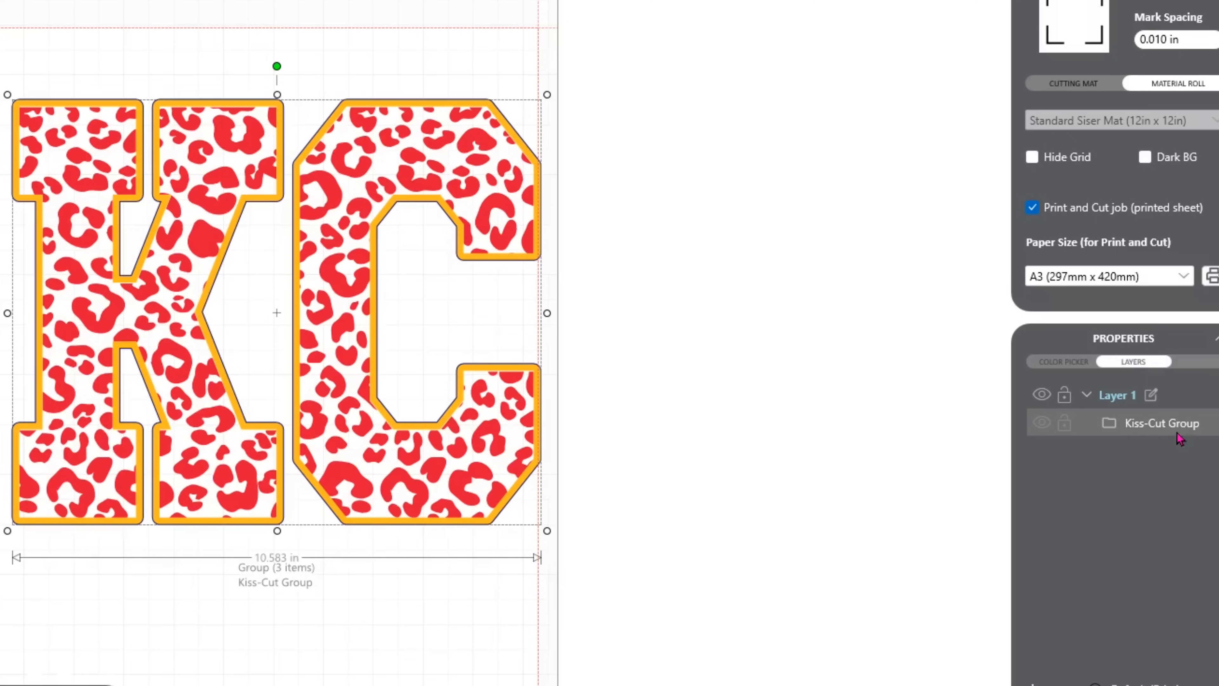
right_click(1156, 429)
left_click(1195, 490)
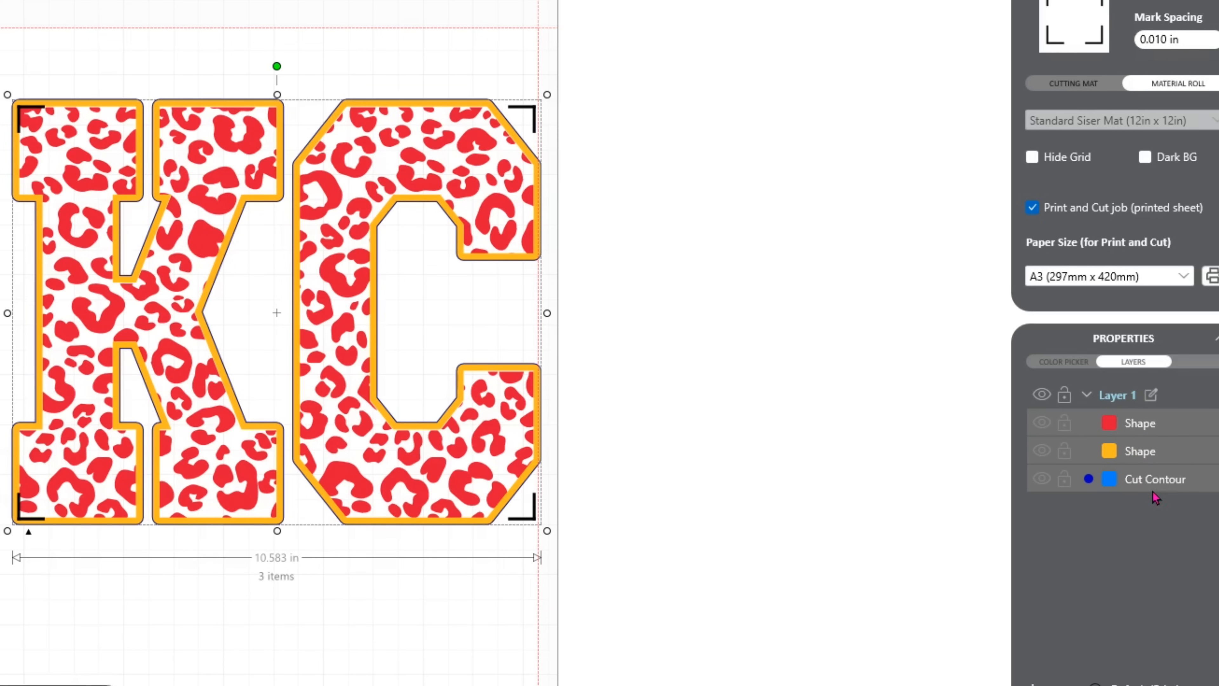
right_click(1167, 486)
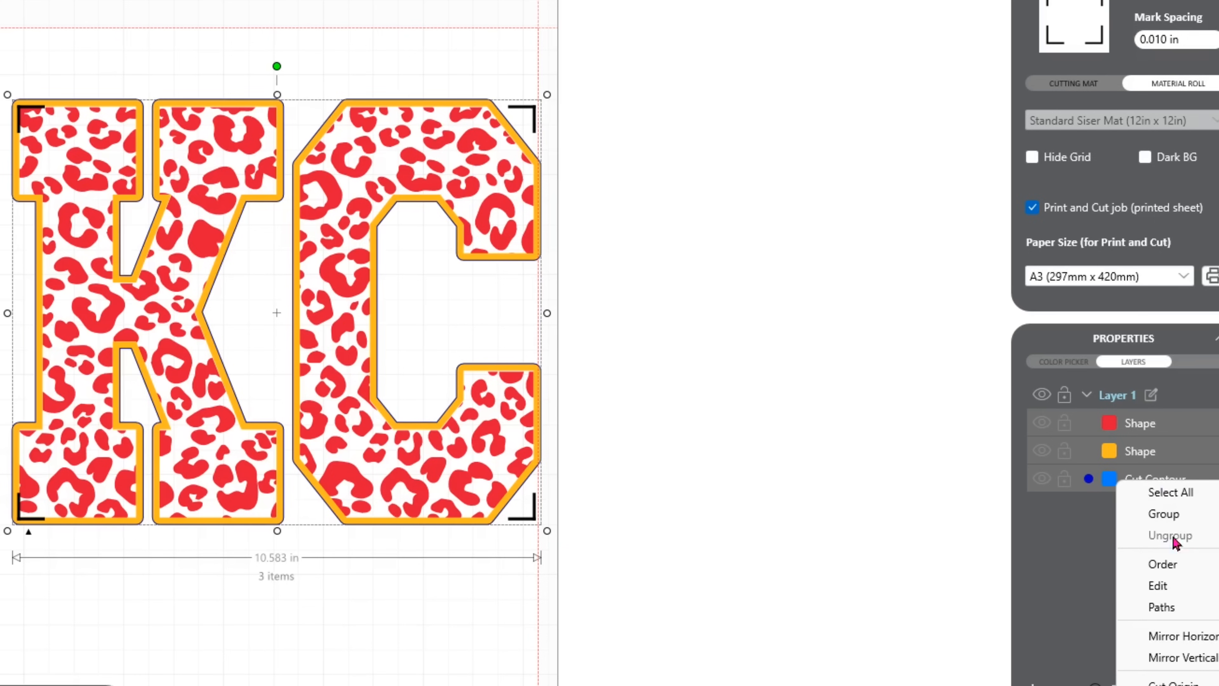
mouse_move(1174, 590)
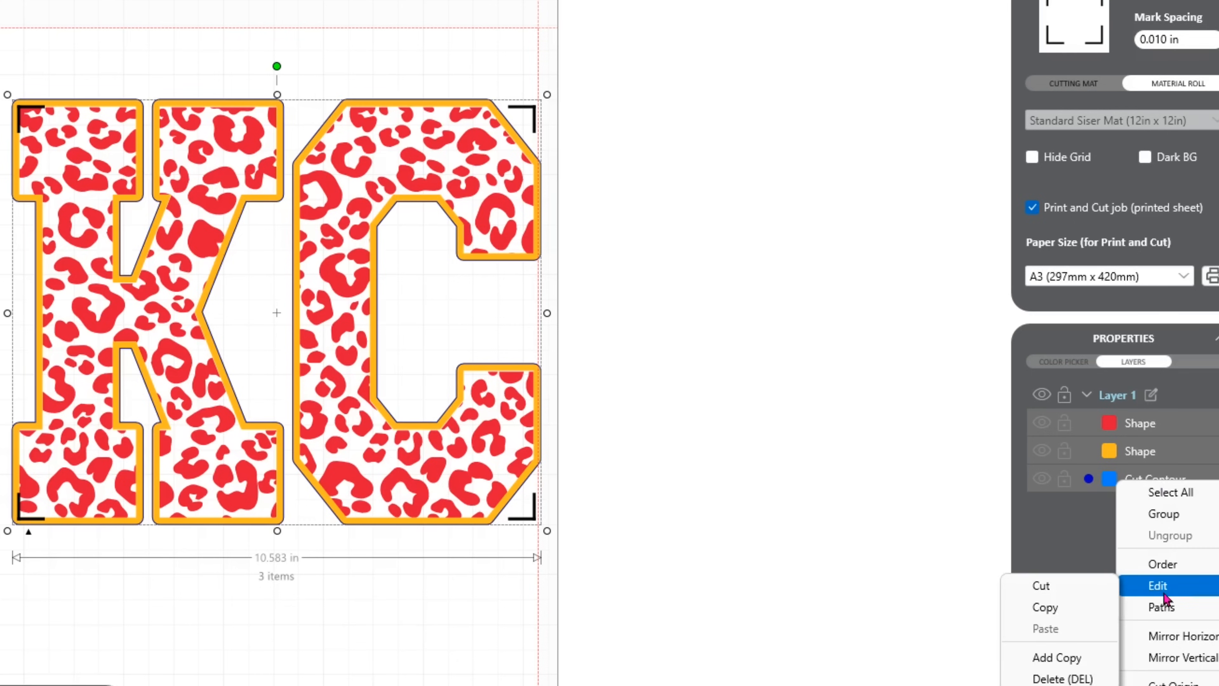
left_click(1068, 679)
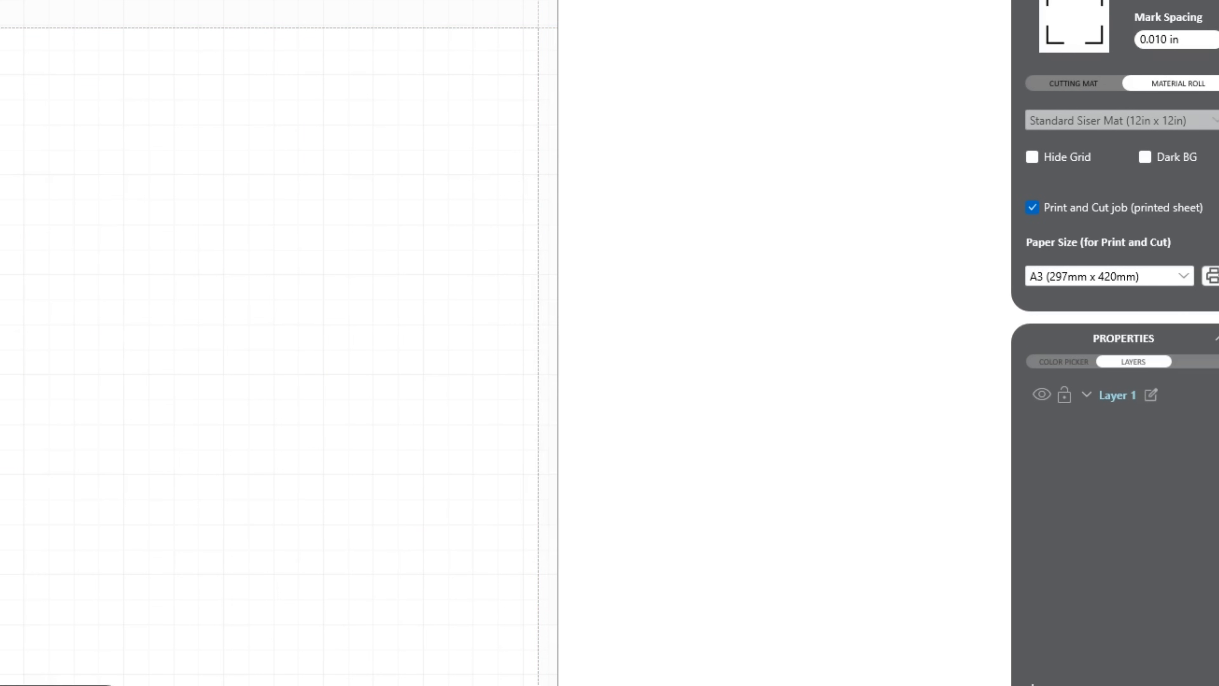
key("ctrl+z")
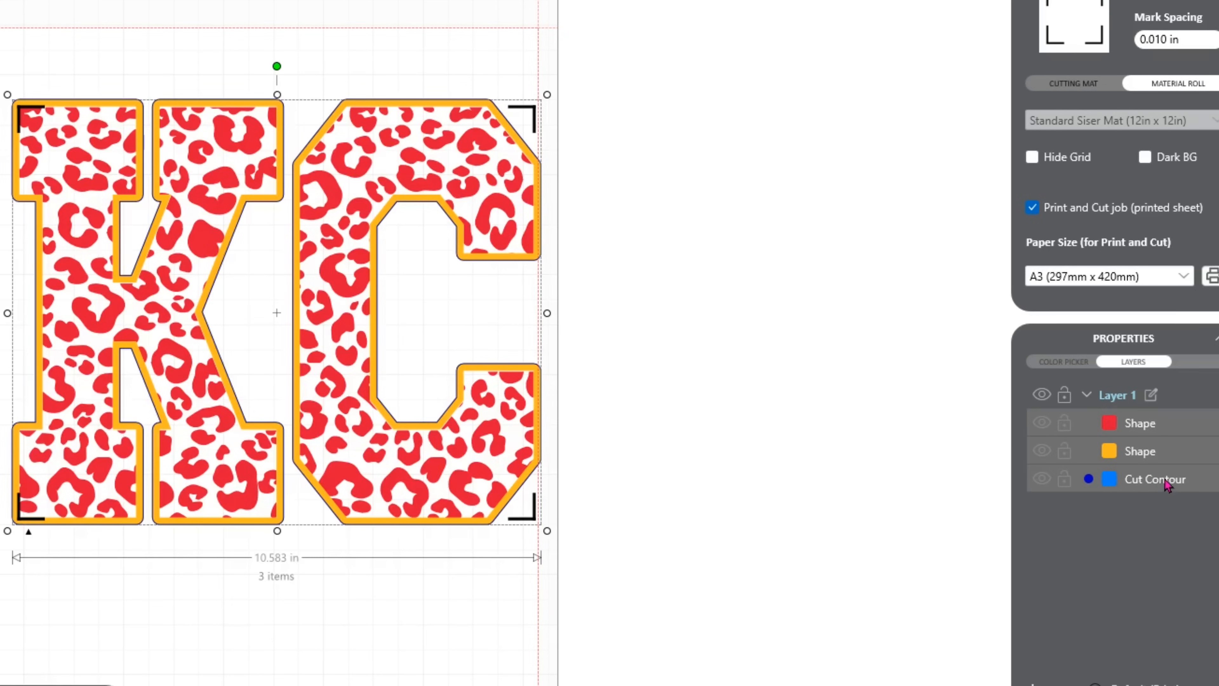
Delete only the Cut Contour from Layer 1, keeping the red and gold shapes.
left_click(797, 542)
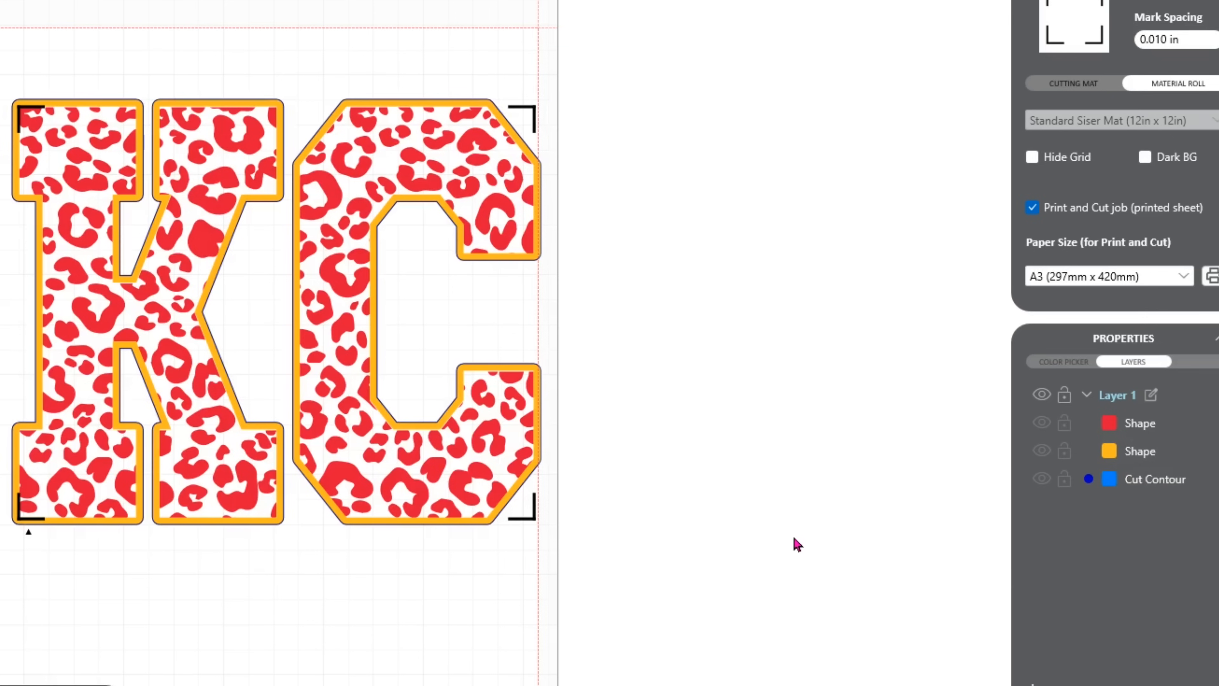
left_click(1177, 483)
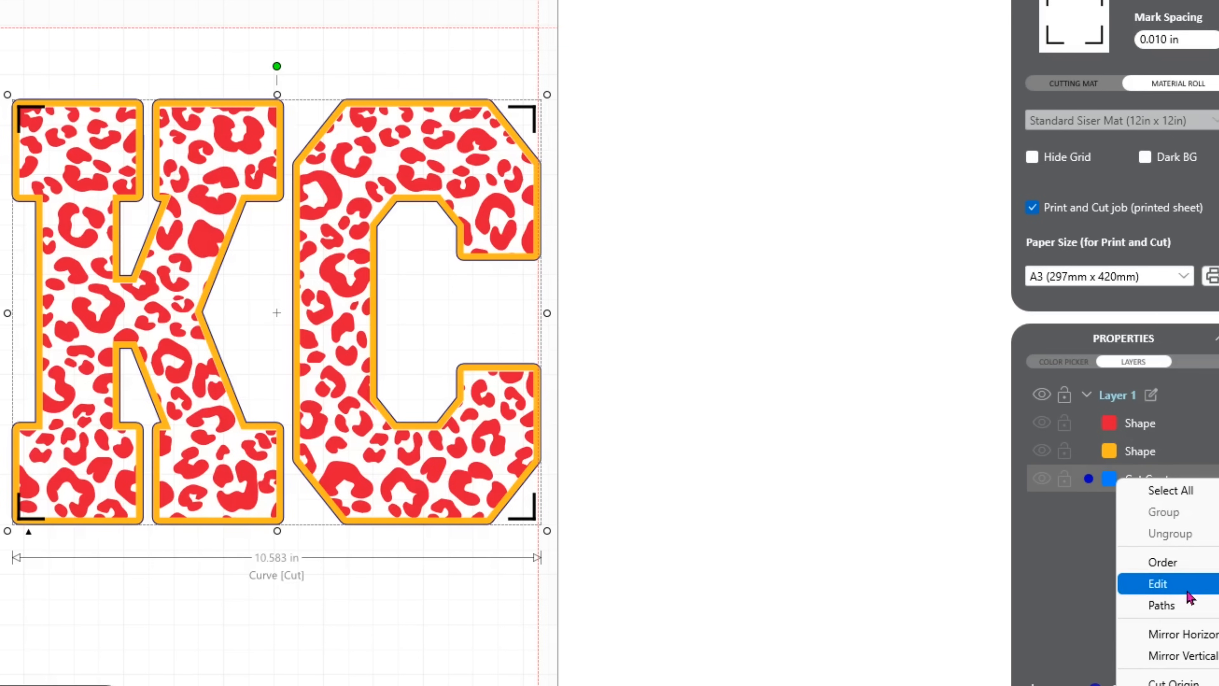
mouse_move(1162, 583)
left_click(1064, 677)
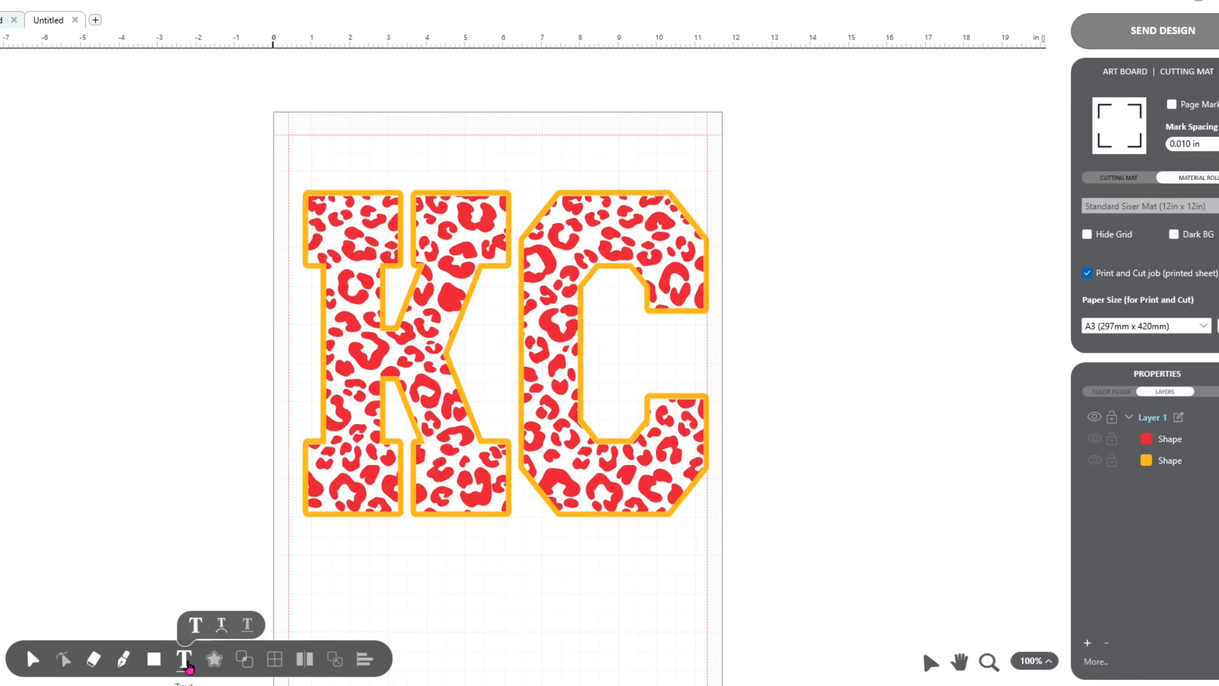
Start a new text object and enter the word "chiefs".
left_click(186, 661)
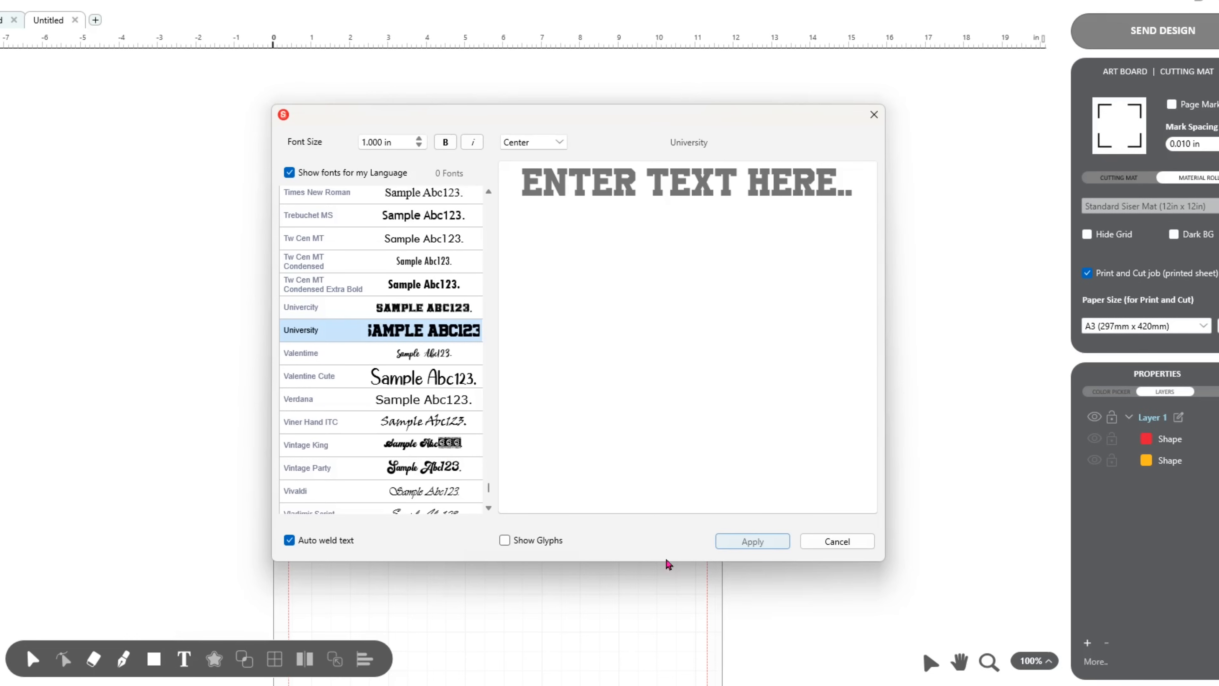
left_click(677, 192)
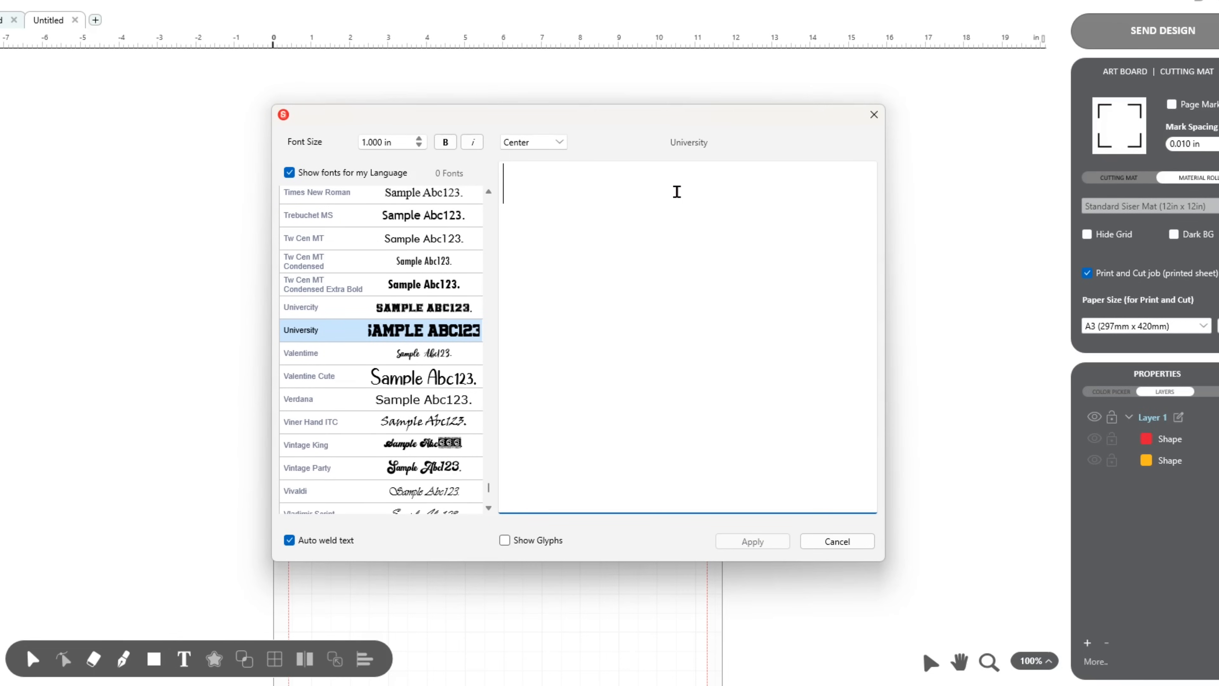
type("CHIEFS")
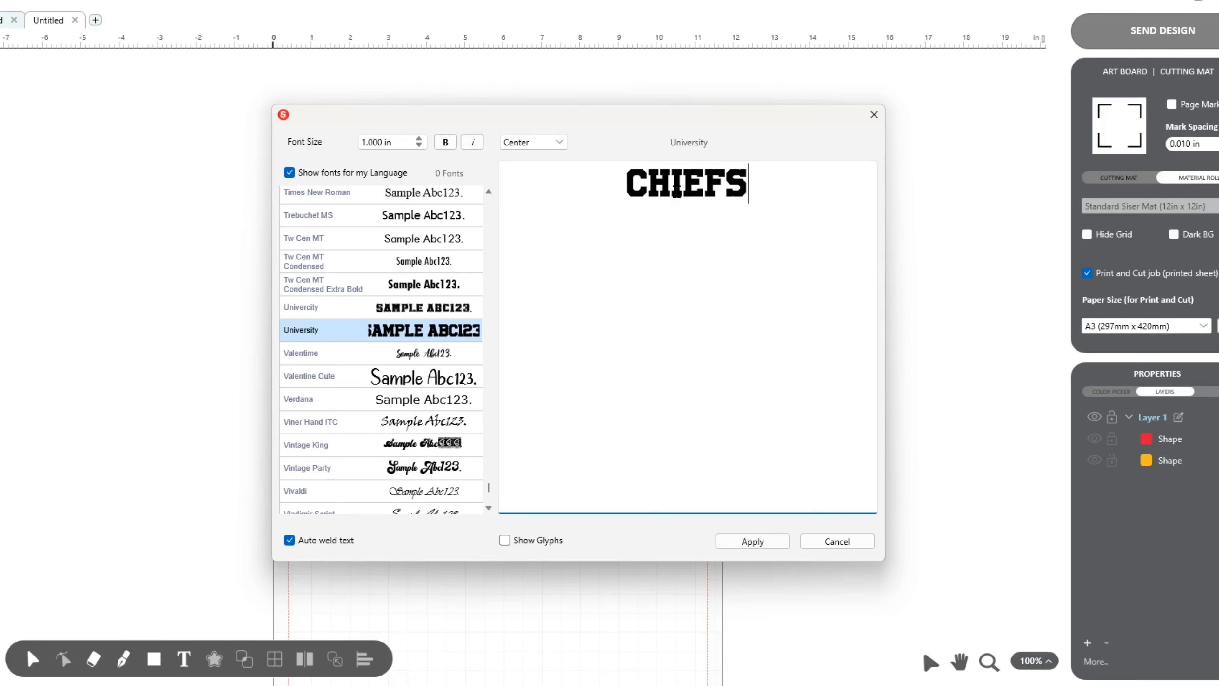
key("BackSpace")
key("BackSpace")
key("BackSpace")
key("BackSpace")
key("BackSpace")
type("HIEFS")
Change the font of the new text to masterbaker.
scroll(407, 311, "up", 10)
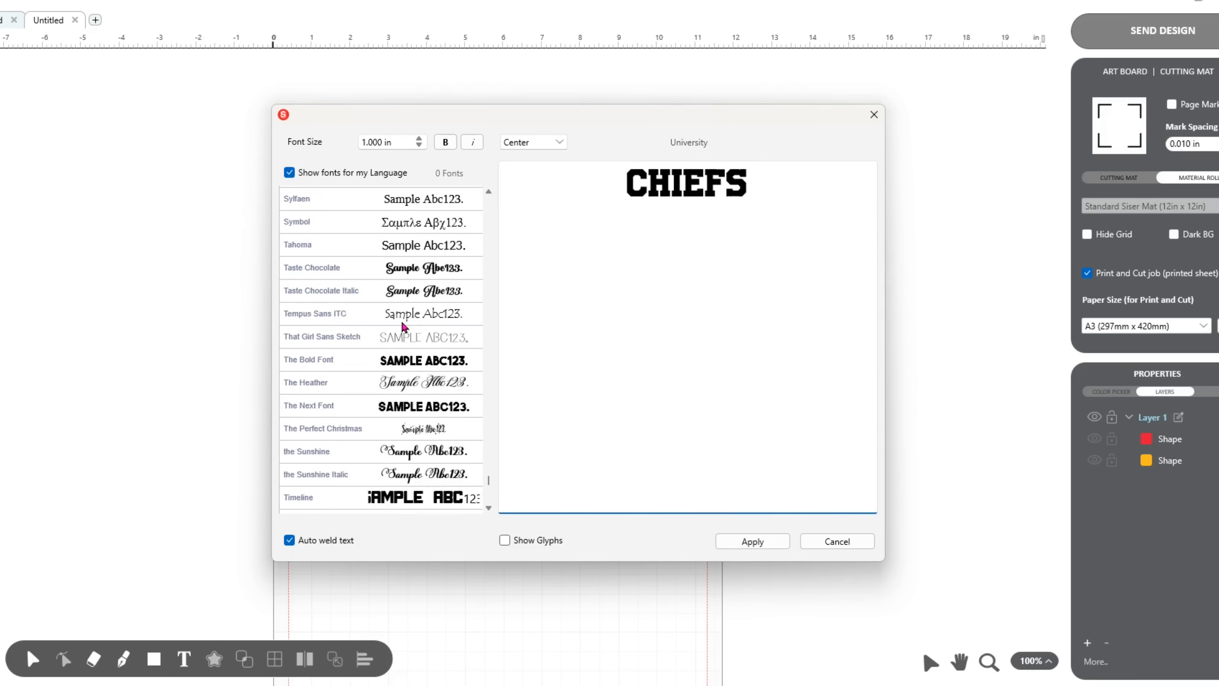
scroll(407, 311, "up", 15)
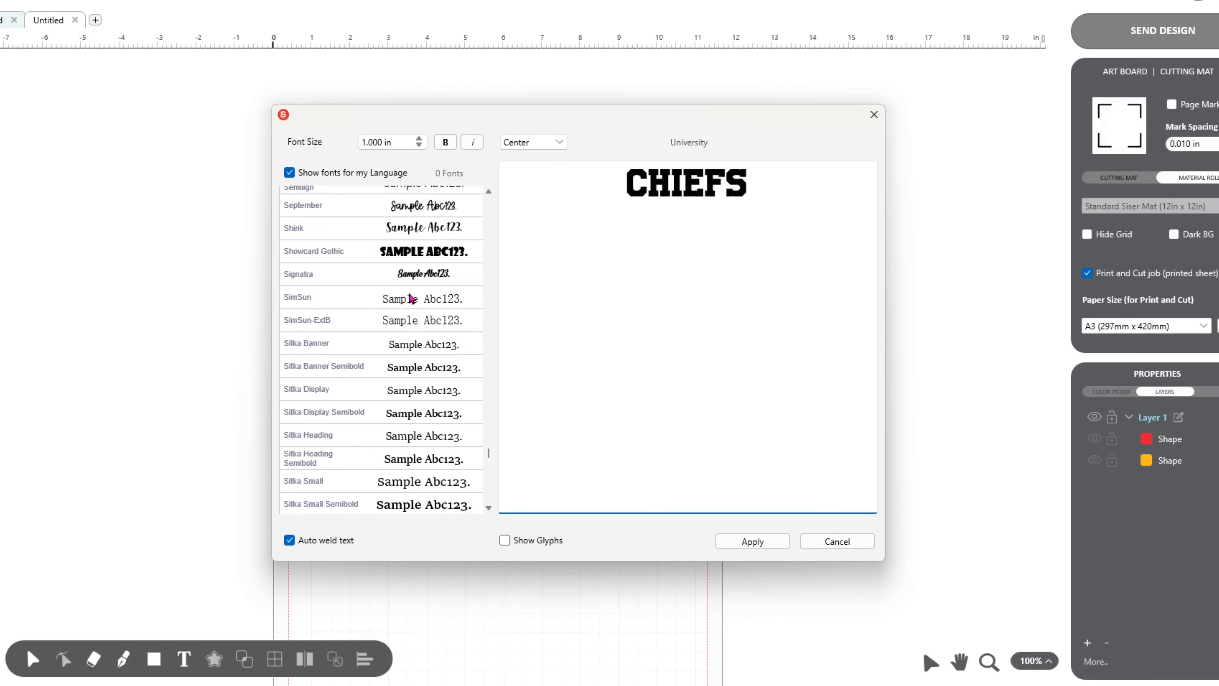
scroll(425, 241, "up", 15)
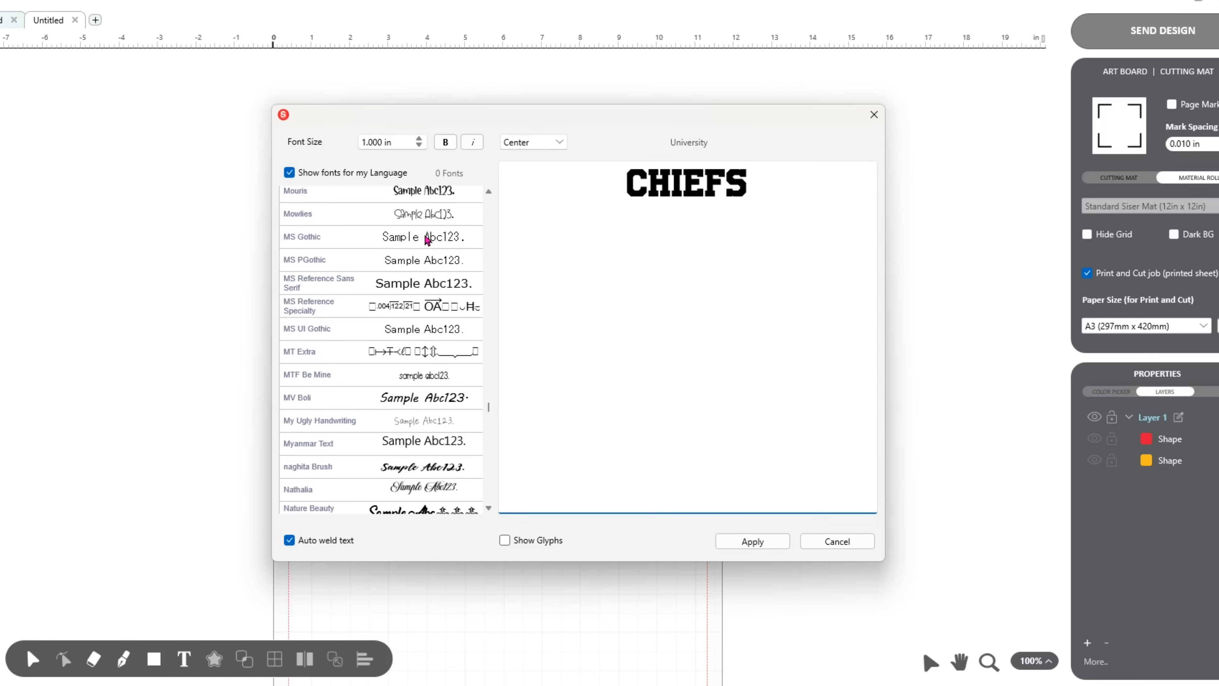
scroll(427, 241, "up", 5)
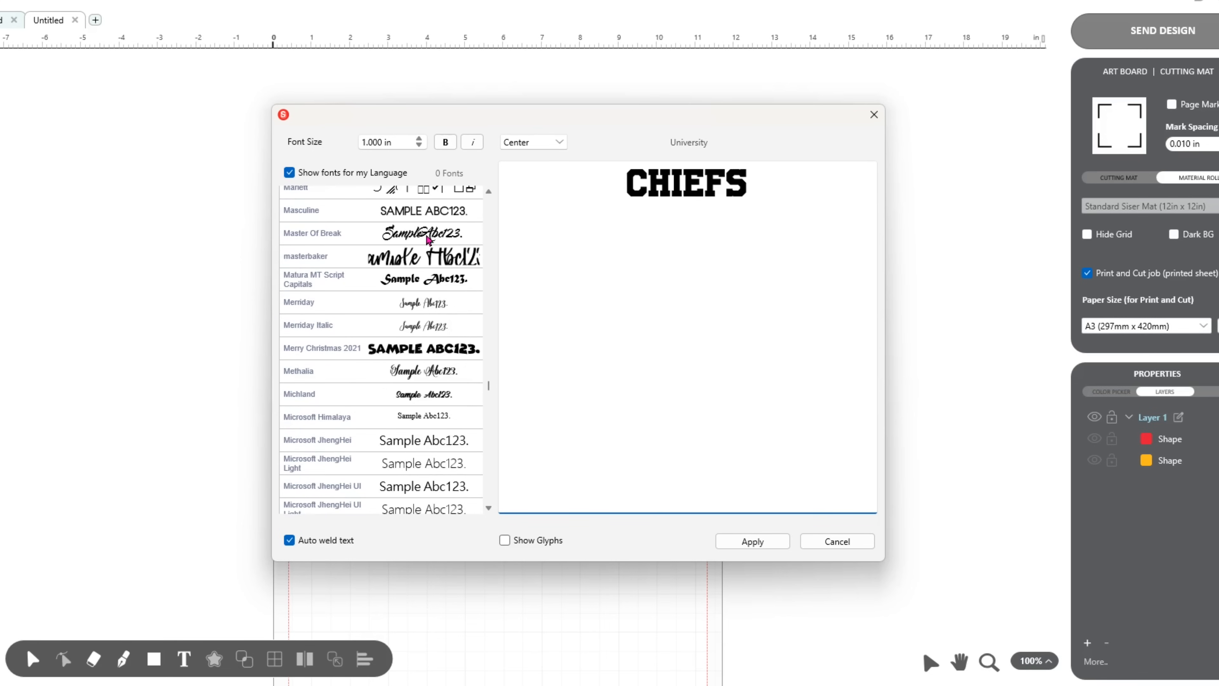
left_click(421, 262)
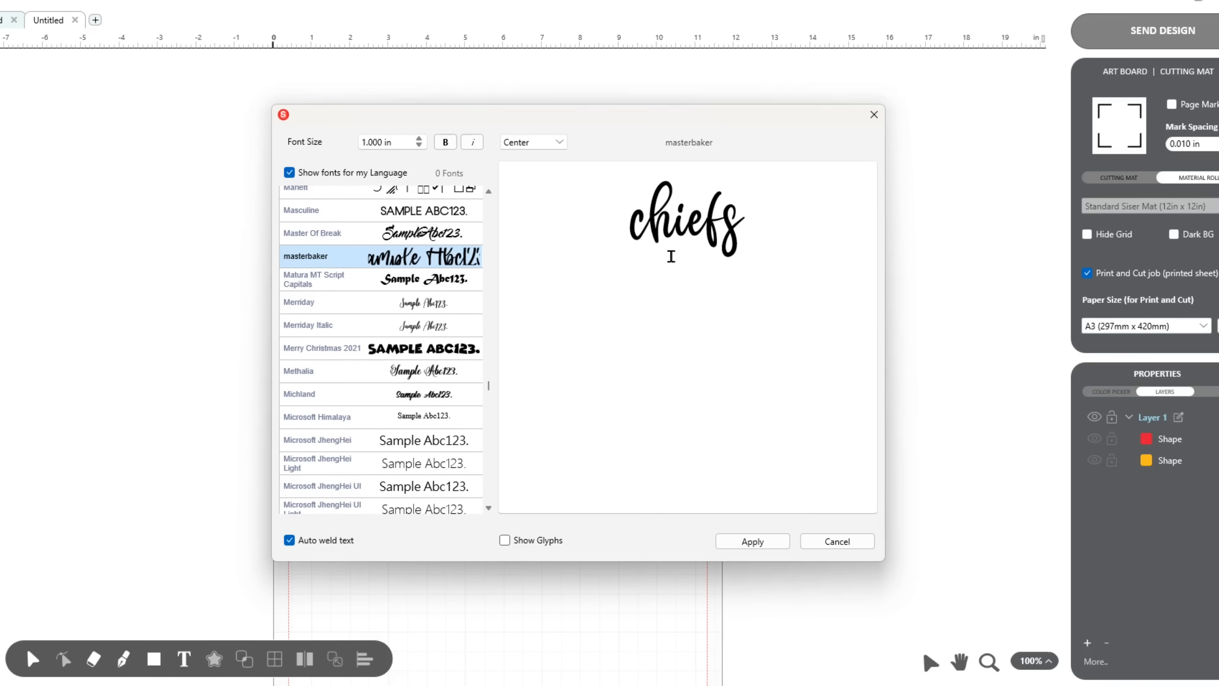
Capitalize the first letter so the text reads "Chiefs" and add it to the artboard.
left_click(646, 229)
key("Delete")
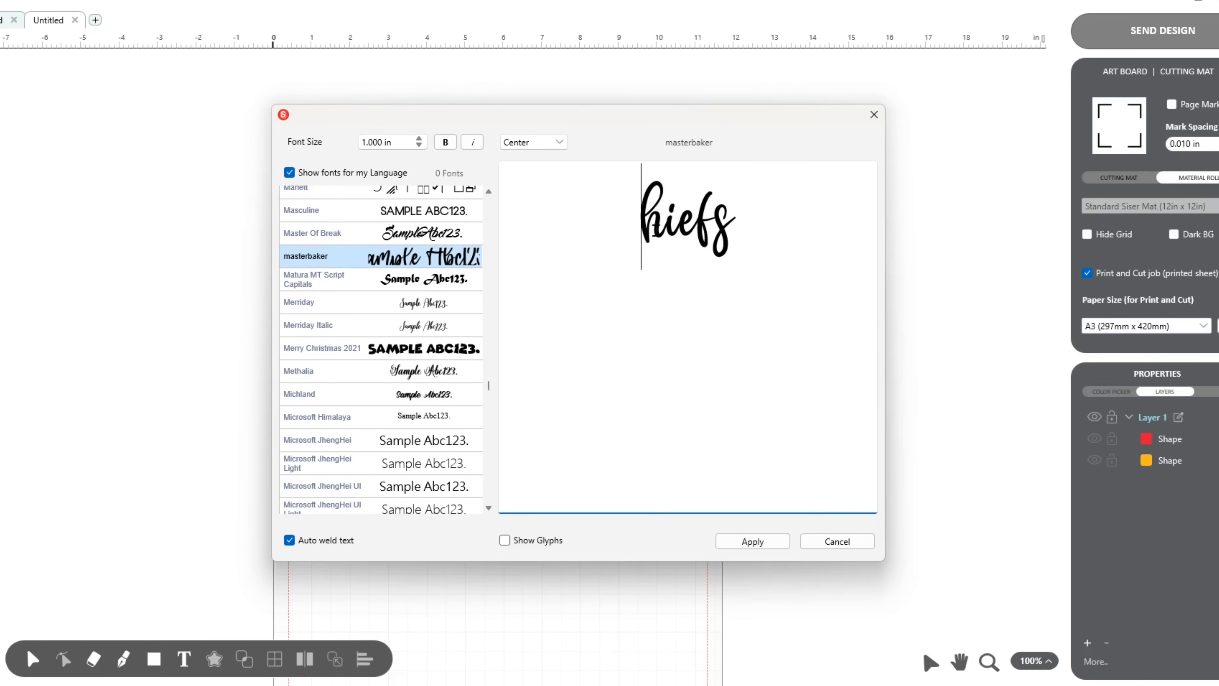
type("C")
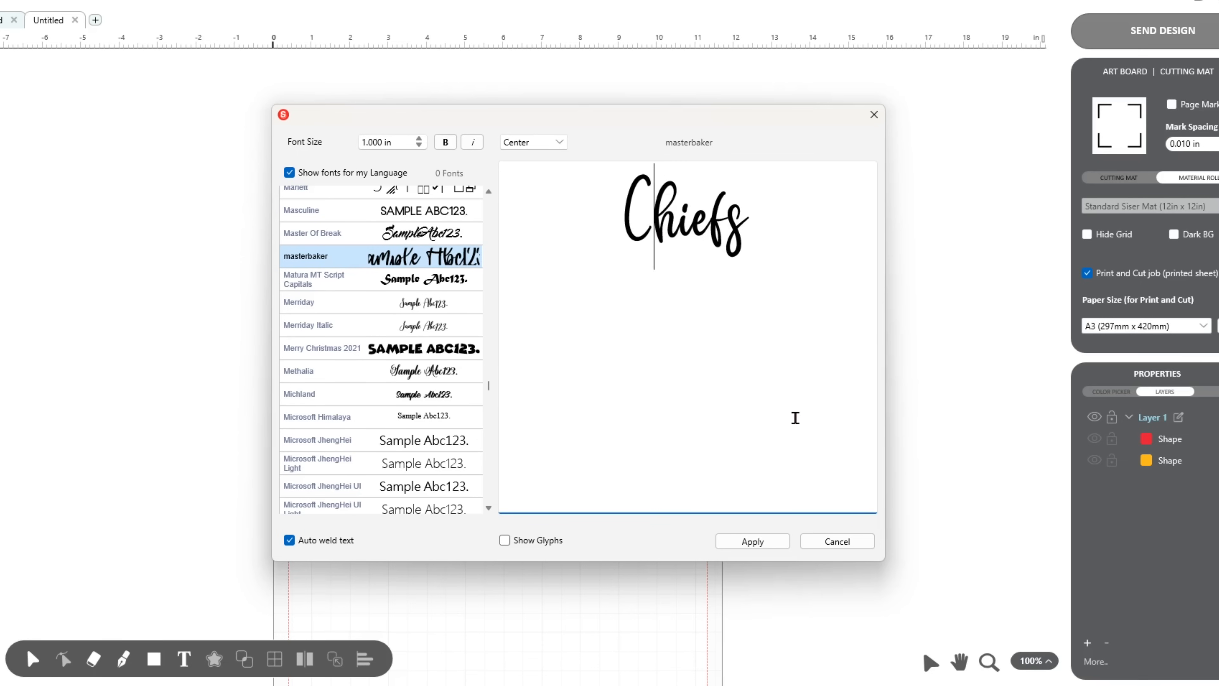
key("Left")
left_click(759, 545)
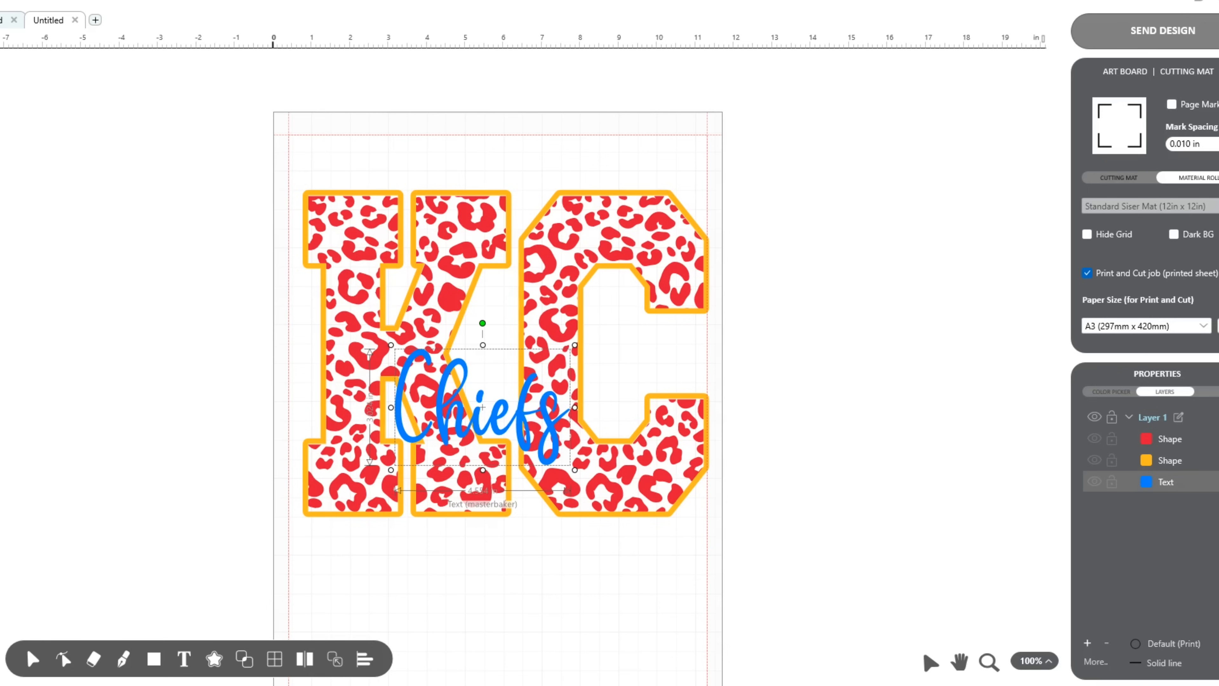
Set the fill color of the Chiefs text to black.
left_click(1106, 392)
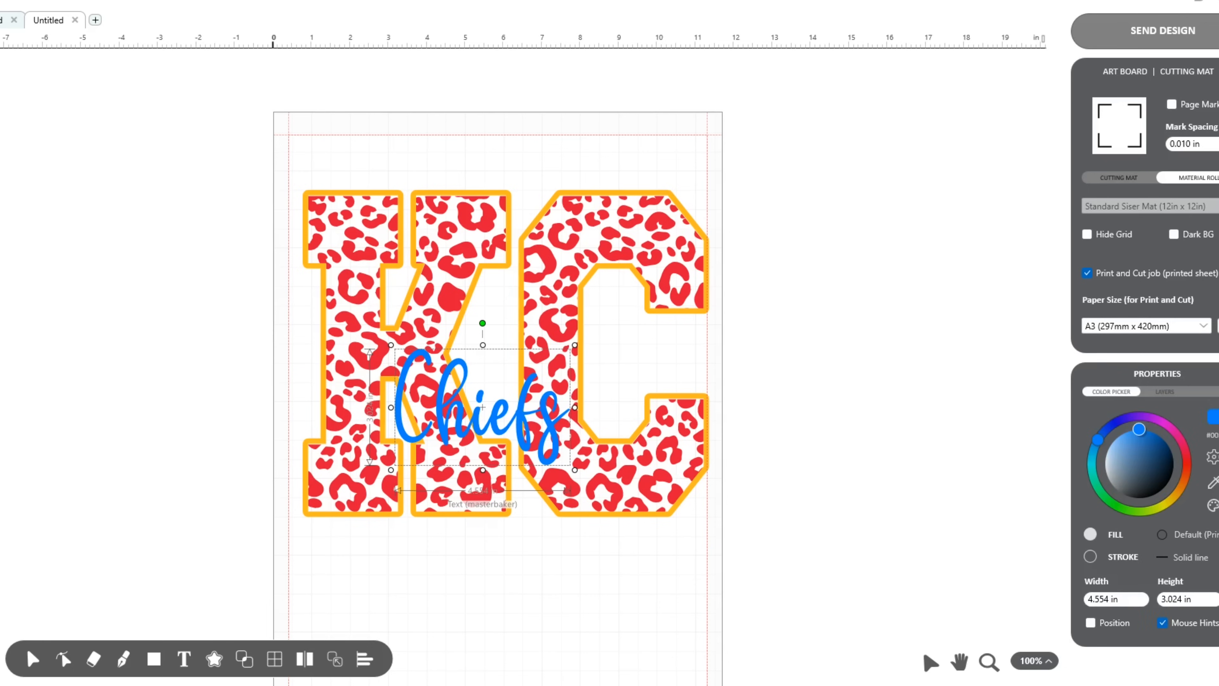
left_click(1214, 457)
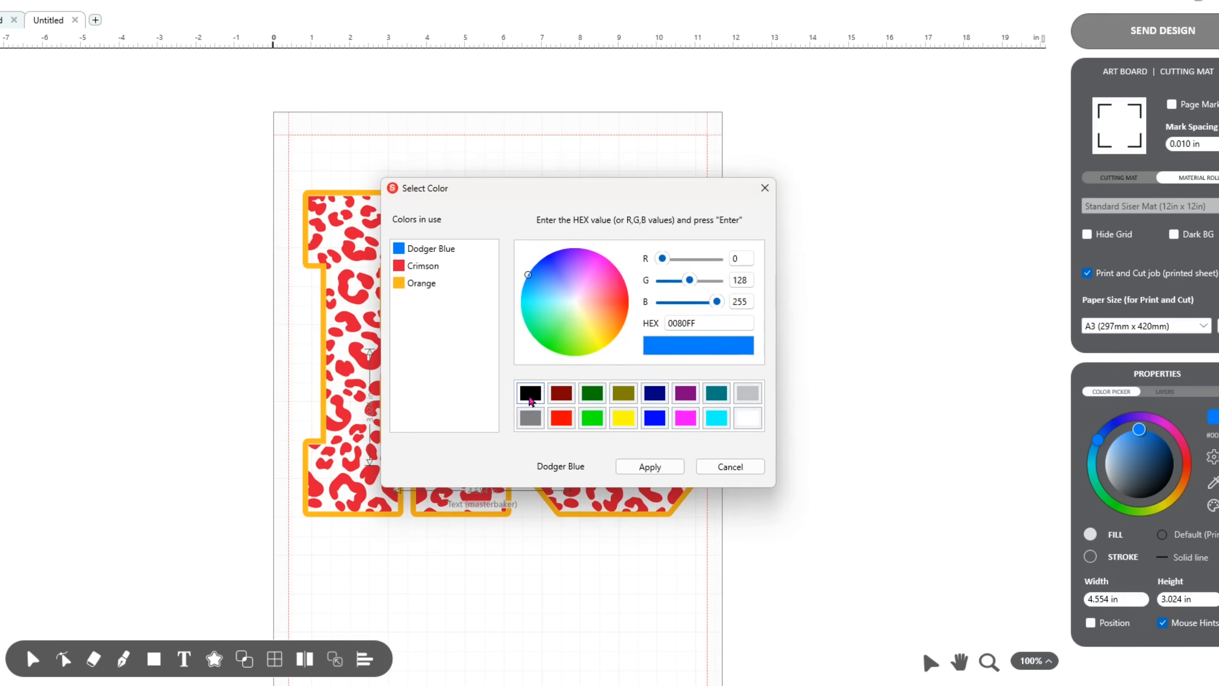
left_click(530, 393)
left_click(649, 466)
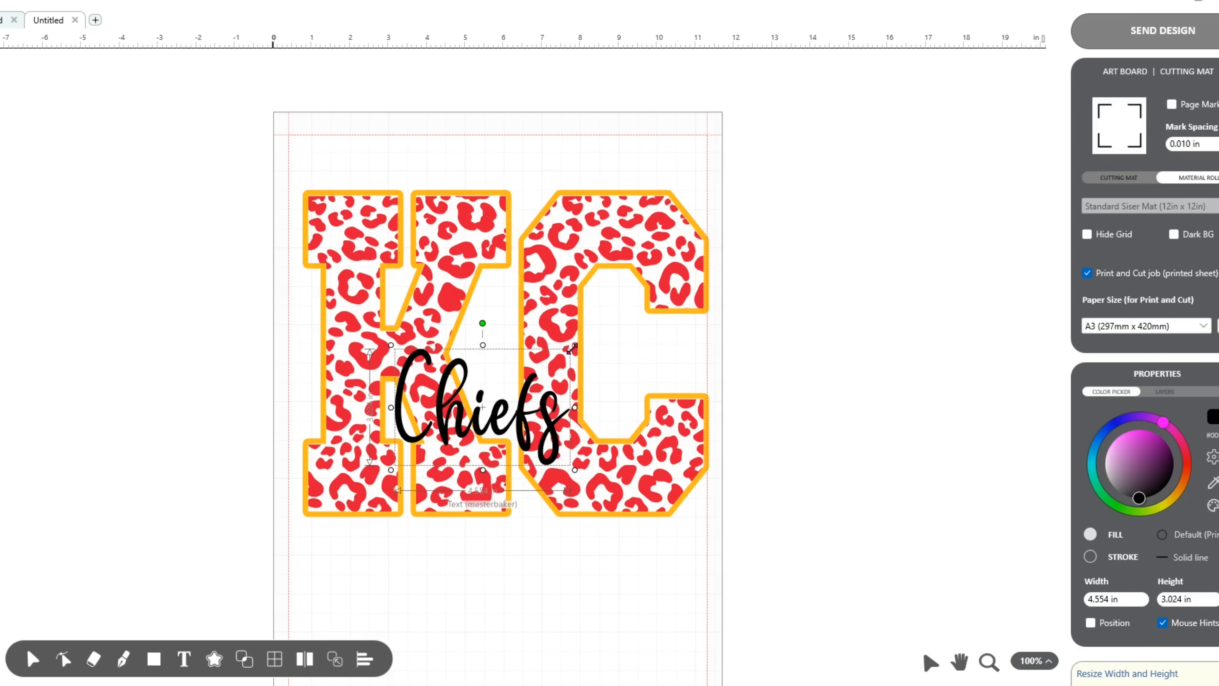
Enlarge the Chiefs text to about 7.89 by 5.24 in and move it left and slightly down over the KC letters.
left_click_drag(571, 349, 711, 283)
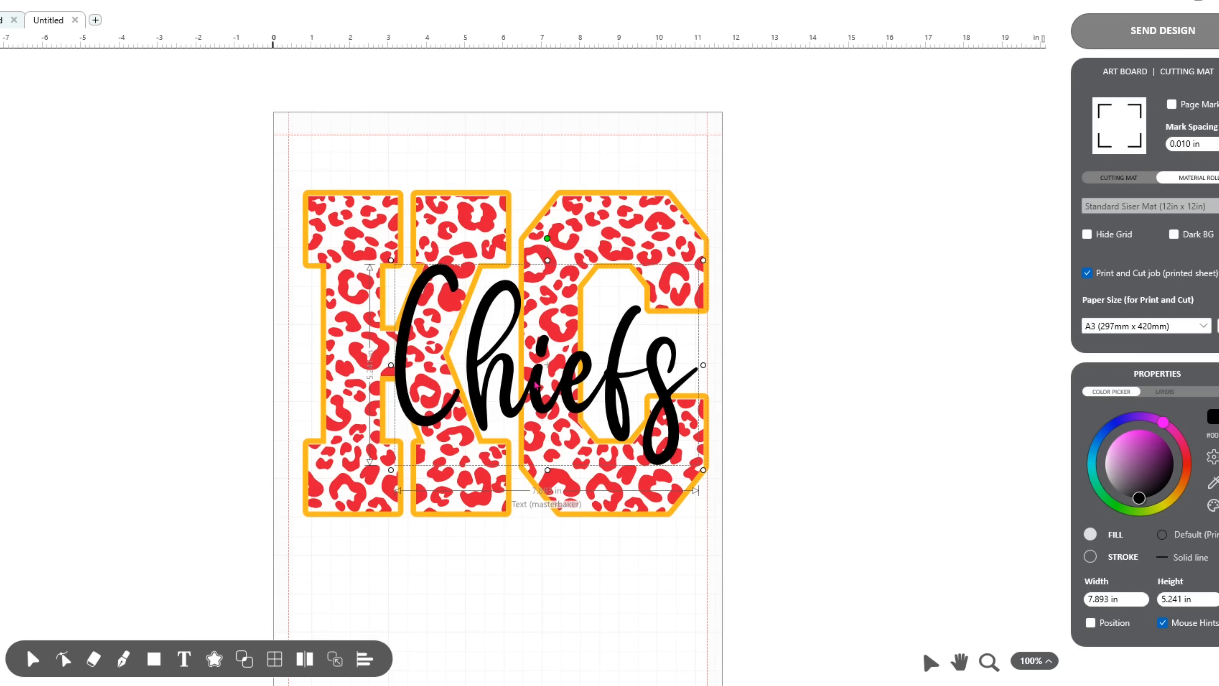
left_click_drag(532, 389, 475, 398)
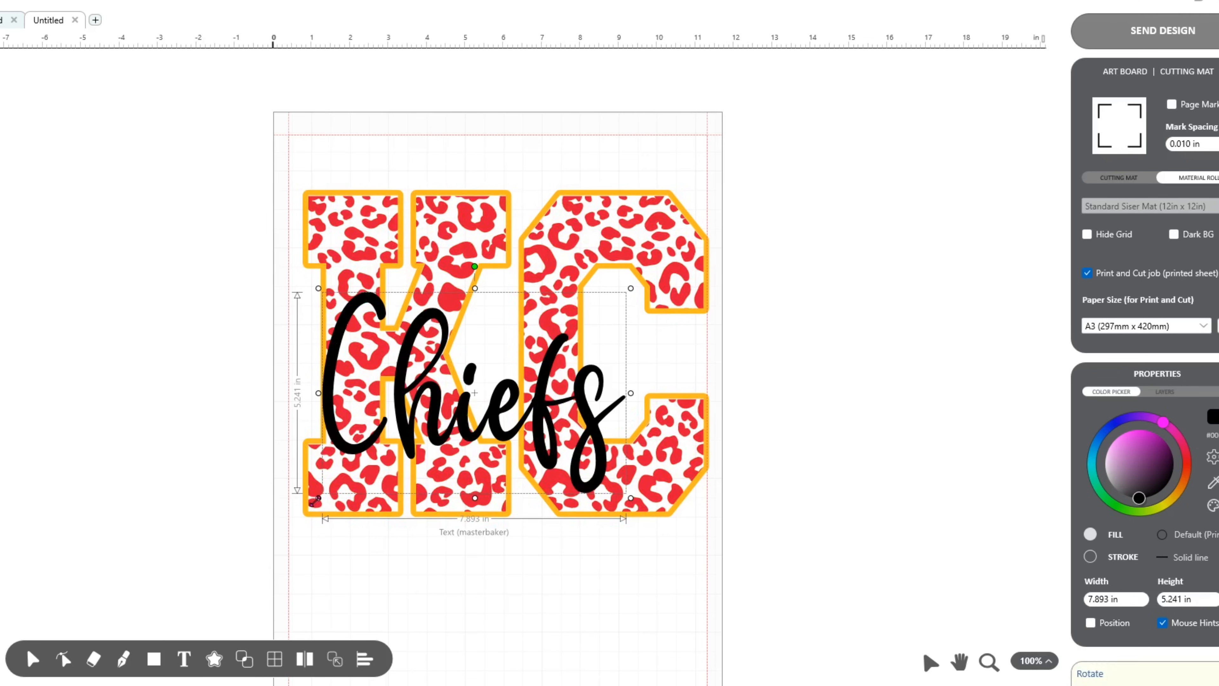
Enlarge the Chiefs text to about 9.01 by 5.98 in, tilt it upward to the right and shift it over the KC letters.
left_click_drag(318, 497, 276, 526)
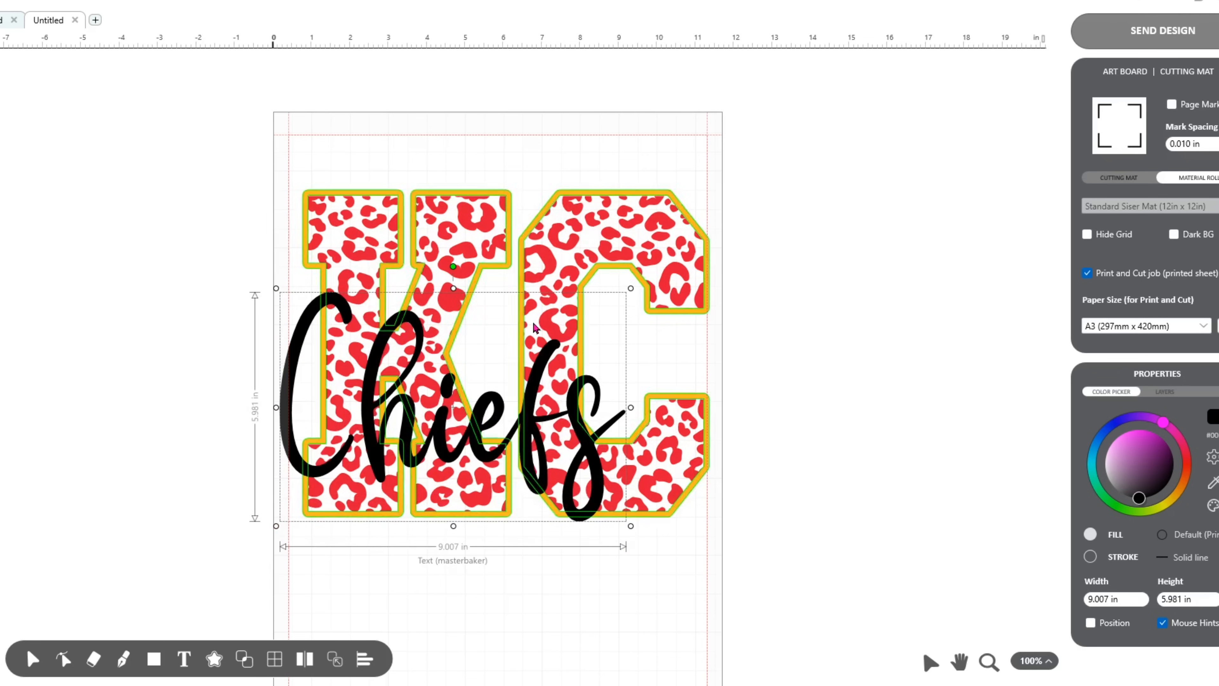
left_click_drag(453, 265, 431, 269)
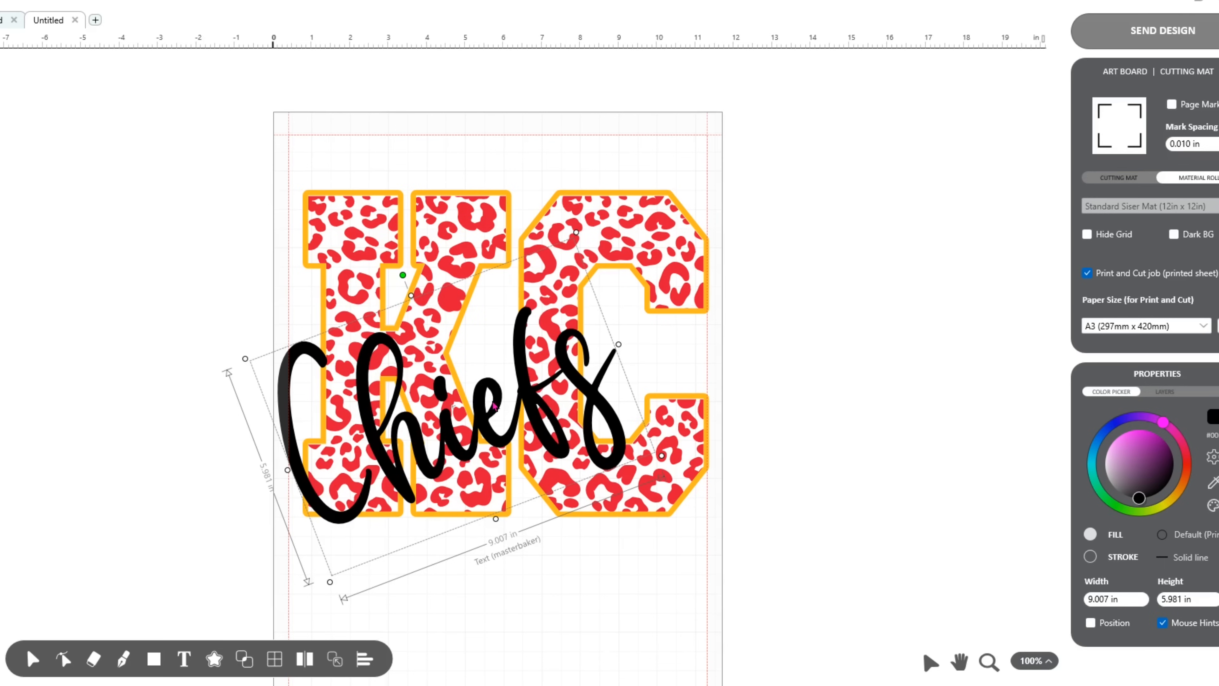
left_click_drag(482, 398, 511, 365)
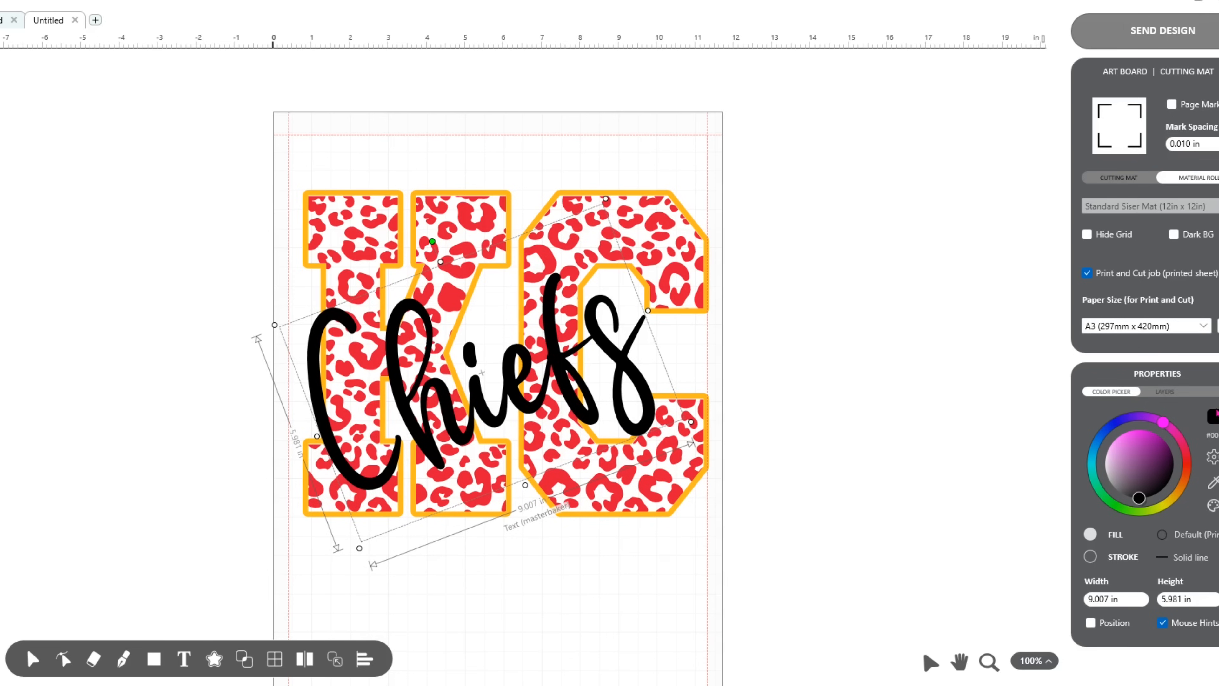
Change the fill color of the Chiefs text to the orange already used in the design (FFB81C).
left_click(1217, 419)
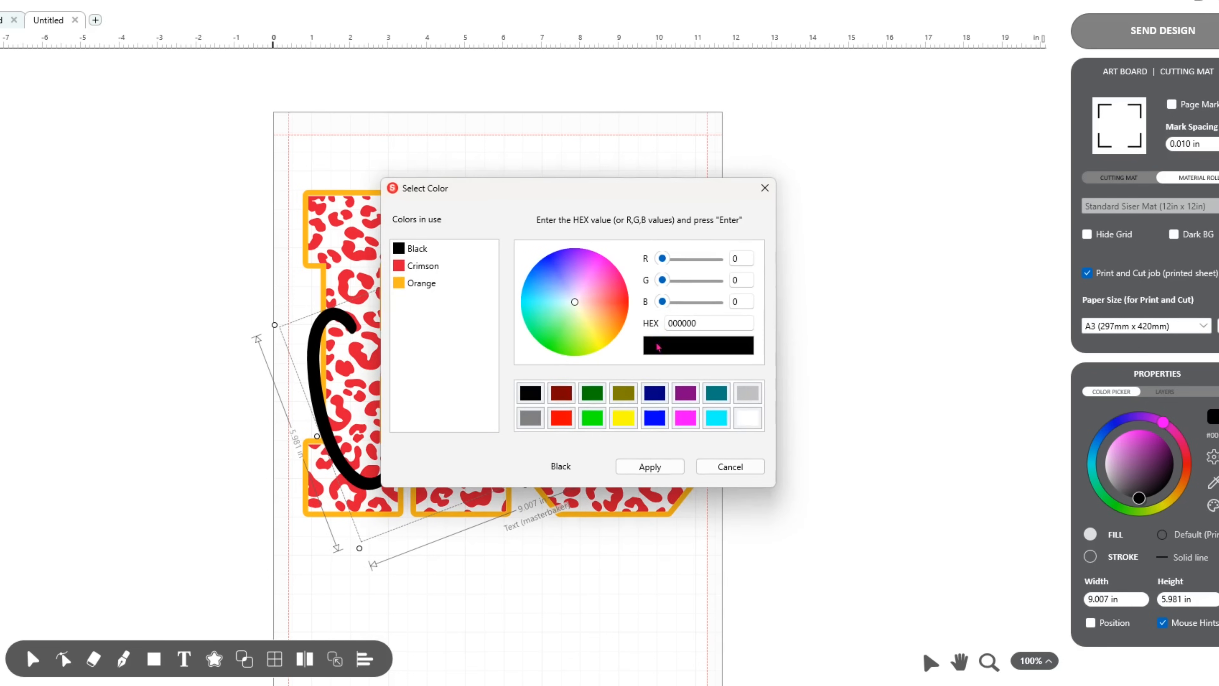
left_click(411, 286)
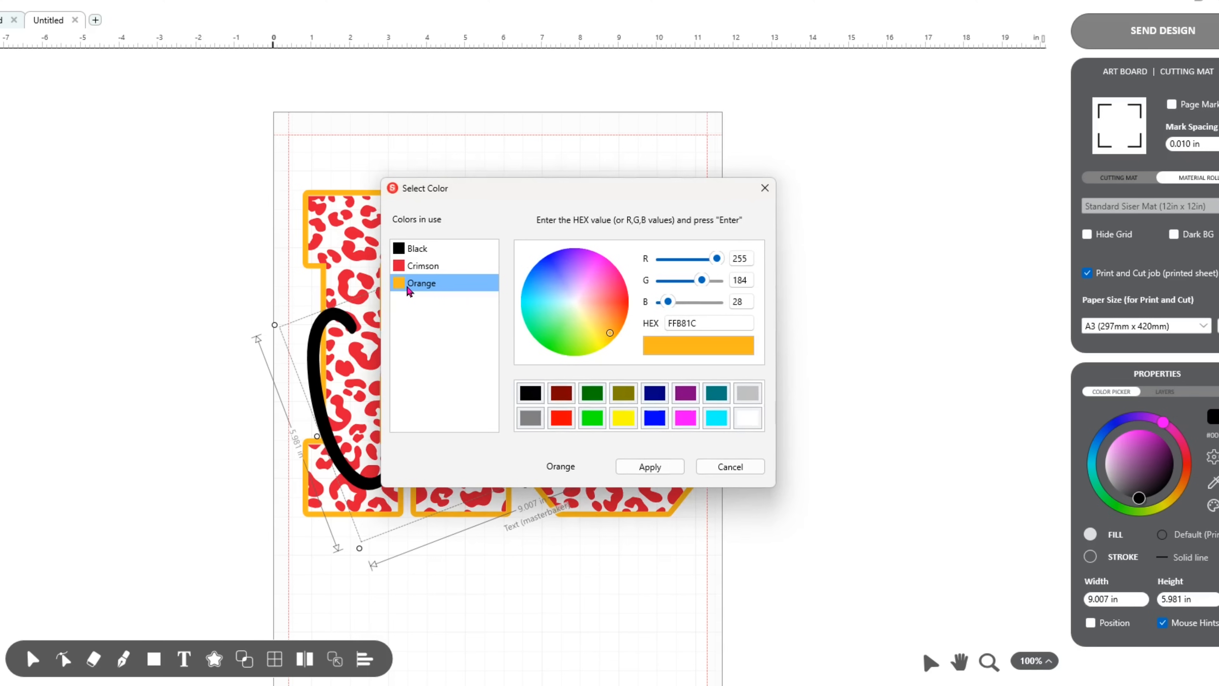
left_click(643, 469)
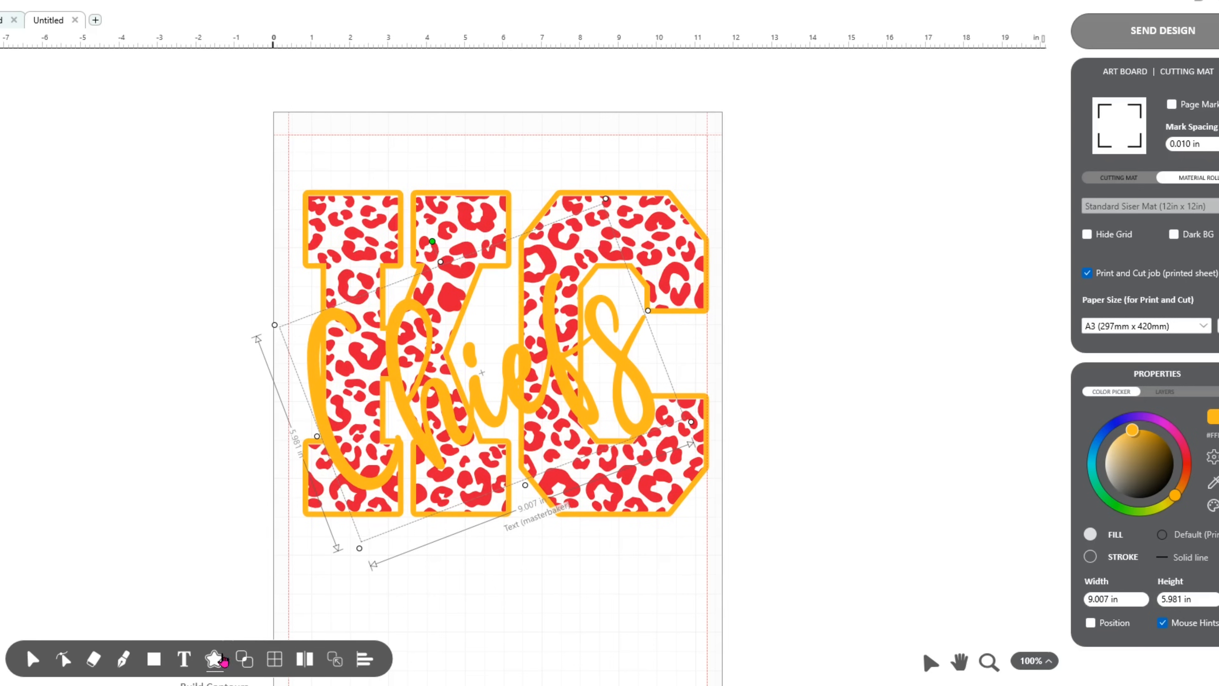
Start a cutting contour for the Chiefs text as an Editable Contour (Cut only) with holes included.
left_click(215, 662)
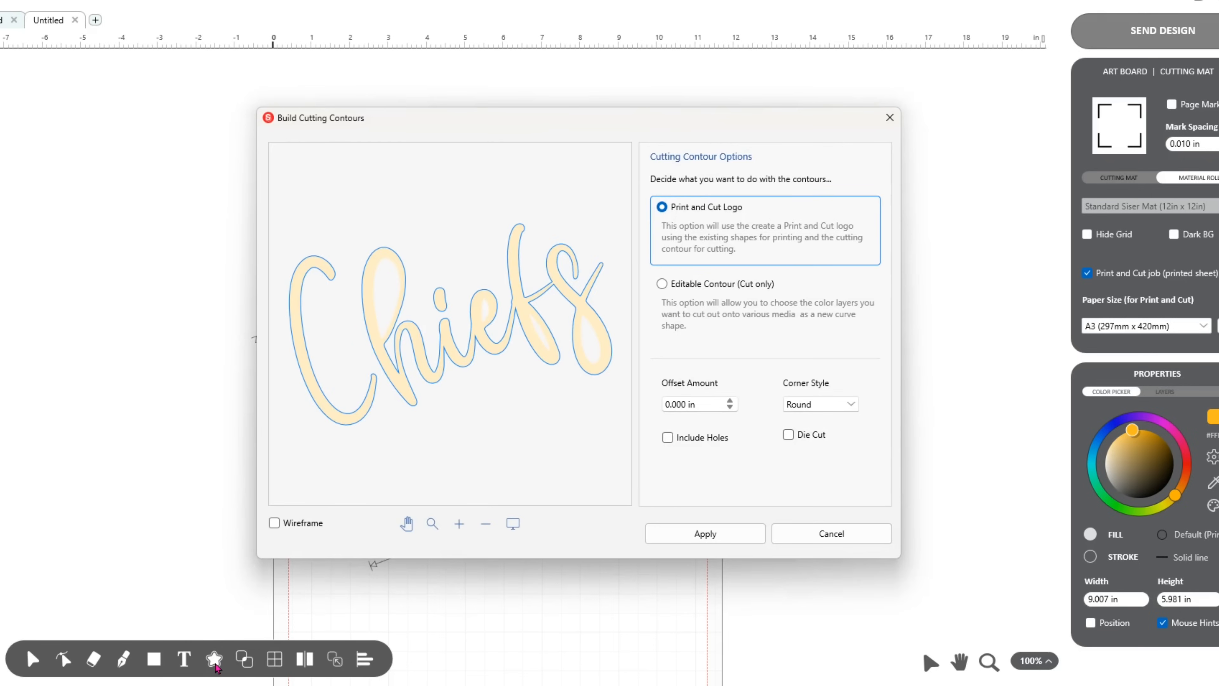
left_click(663, 284)
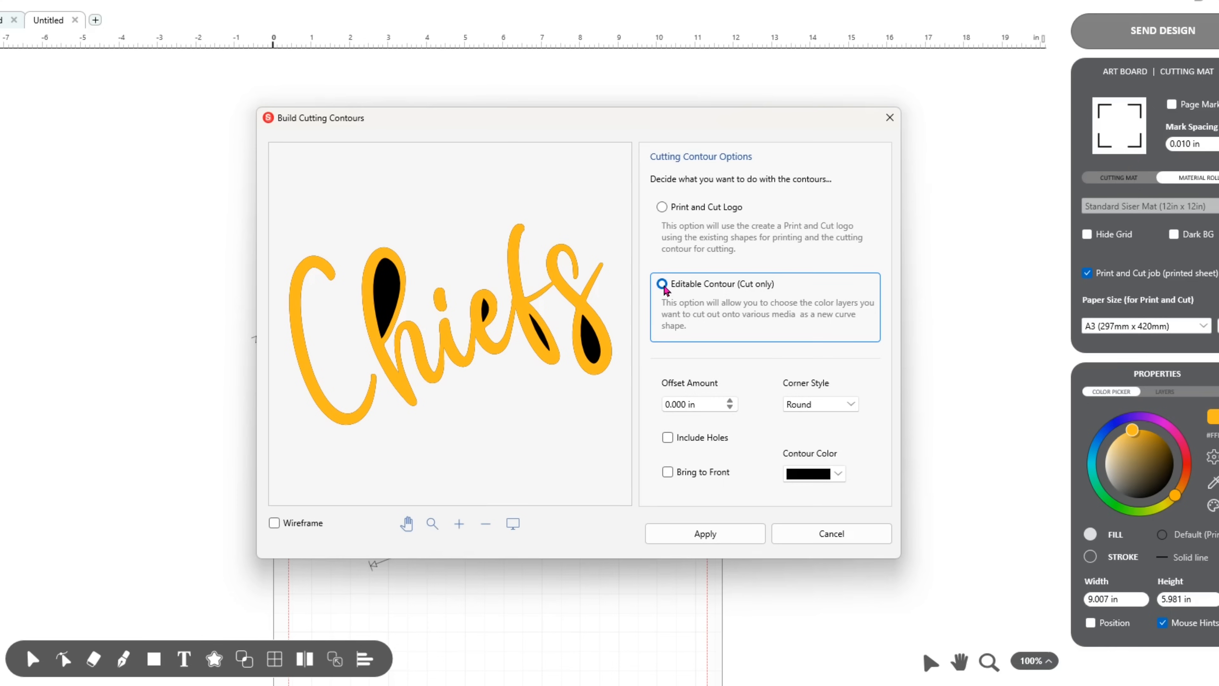
left_click(668, 437)
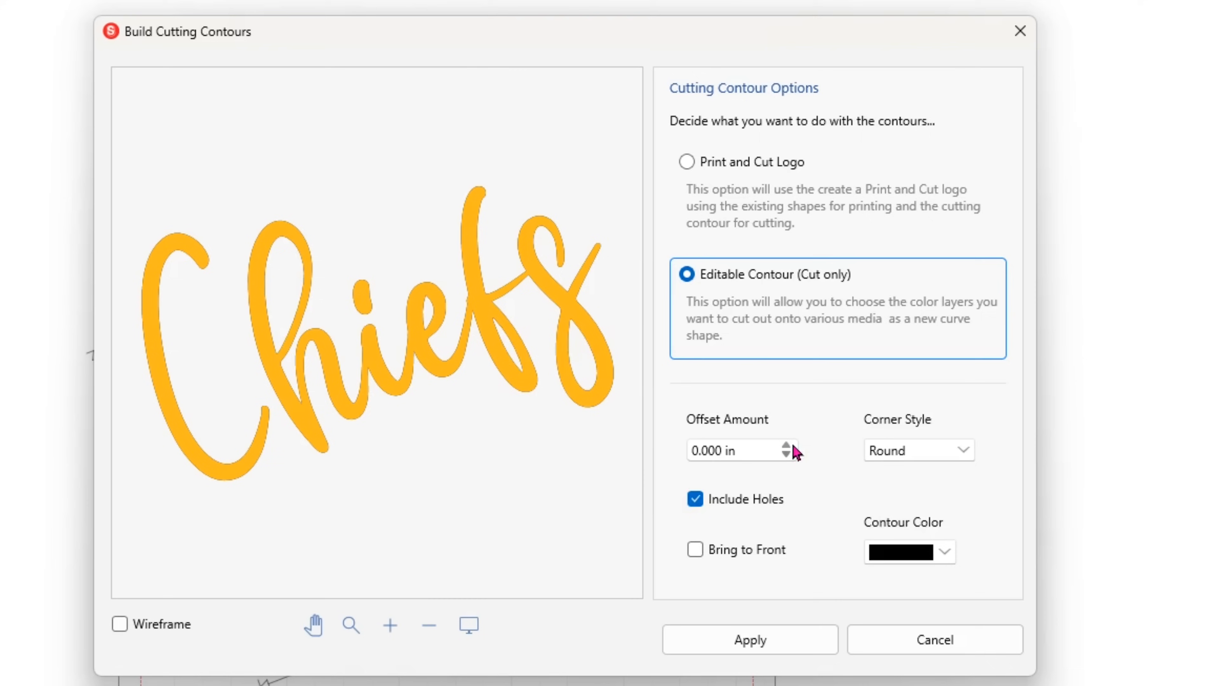
Set the contour offset to 0.083 in and apply the black, round-cornered contour to the Chiefs text.
left_click(729, 401)
left_click(786, 446)
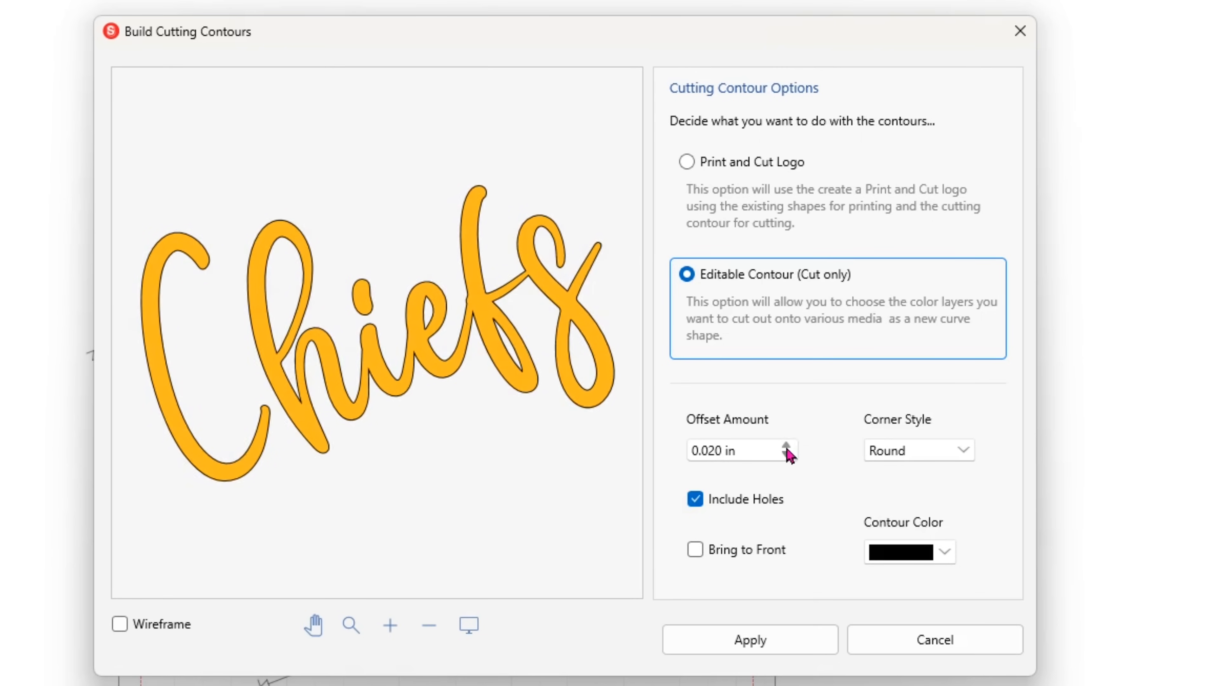
left_click(786, 446)
left_click(786, 446)
left_click(786, 446)
left_click(786, 446)
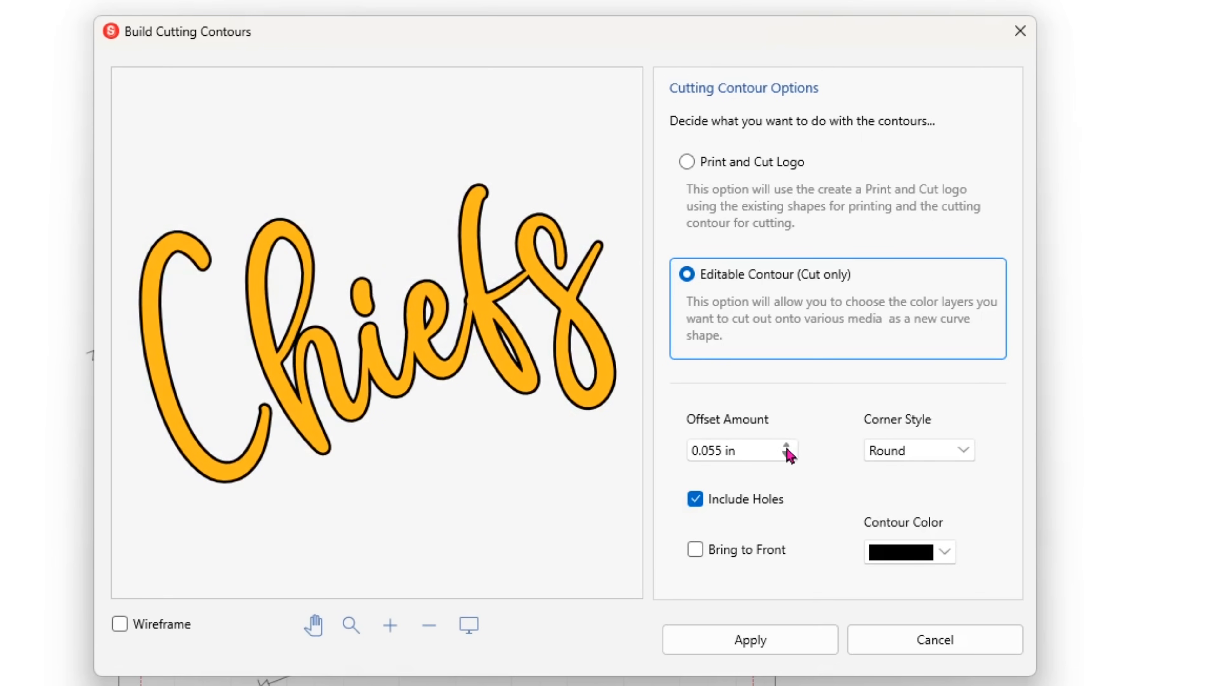
left_click(786, 446)
left_click(786, 446)
left_click(786, 447)
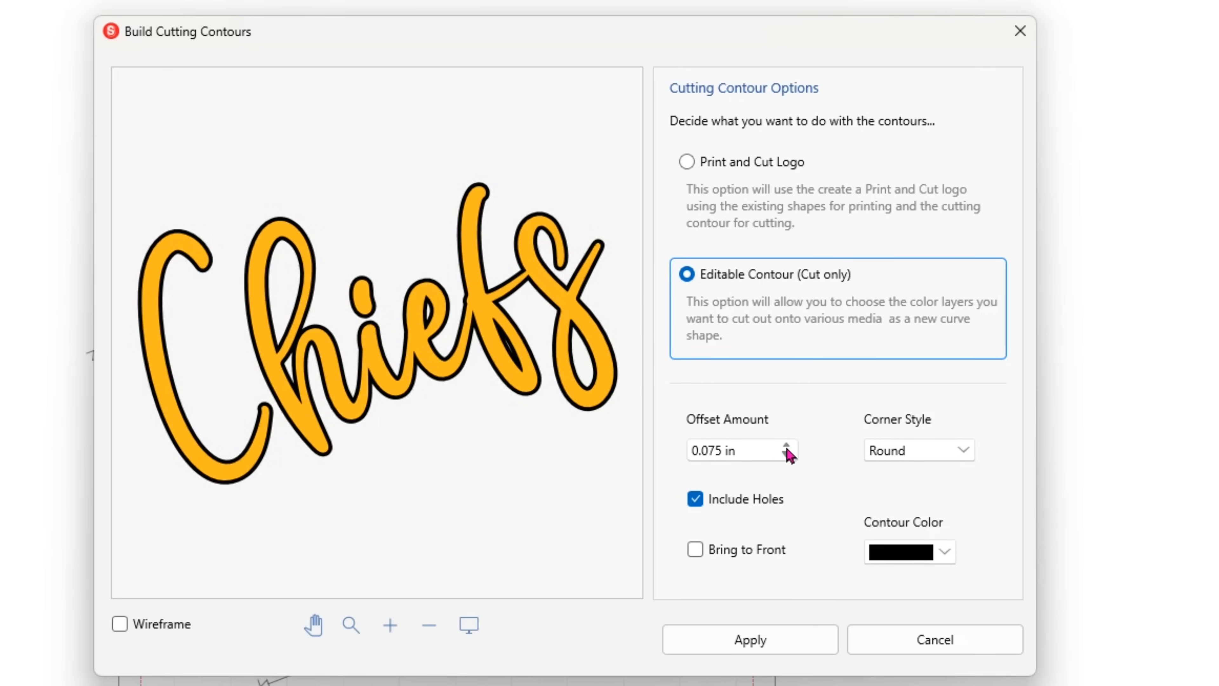
left_click(786, 446)
left_click(786, 446)
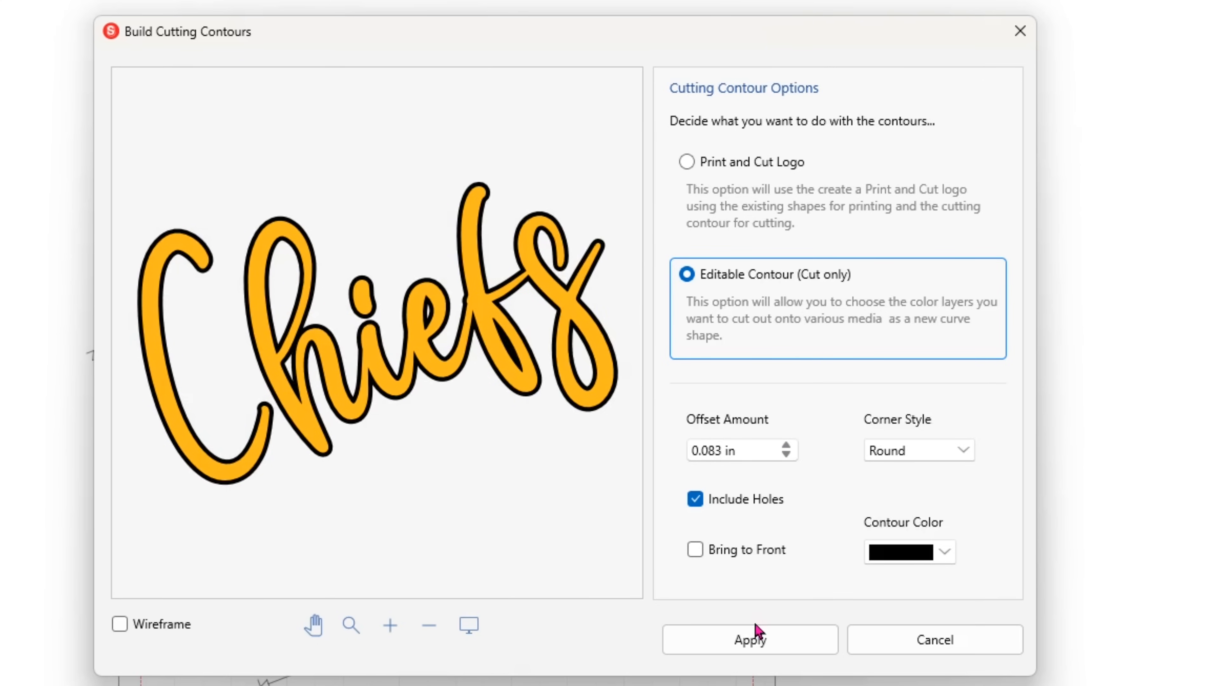
left_click(759, 641)
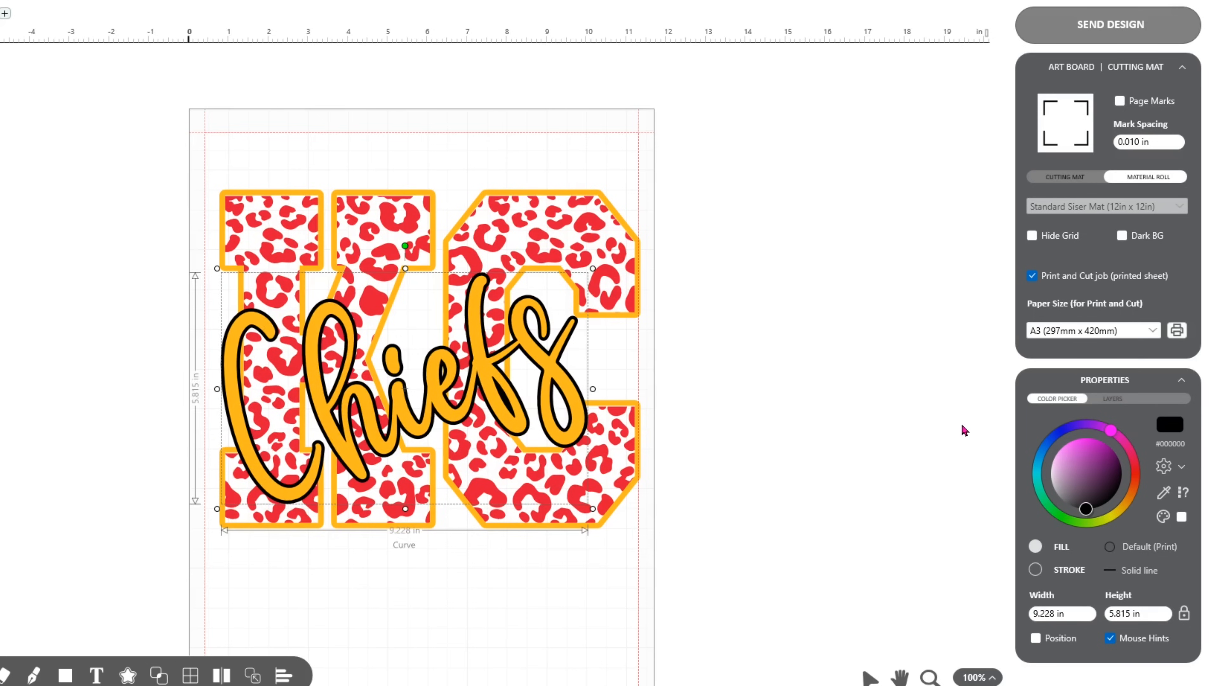
Recolor the Chiefs text inside its black outline to the crimson already used in the design (E31837).
left_click(1208, 470)
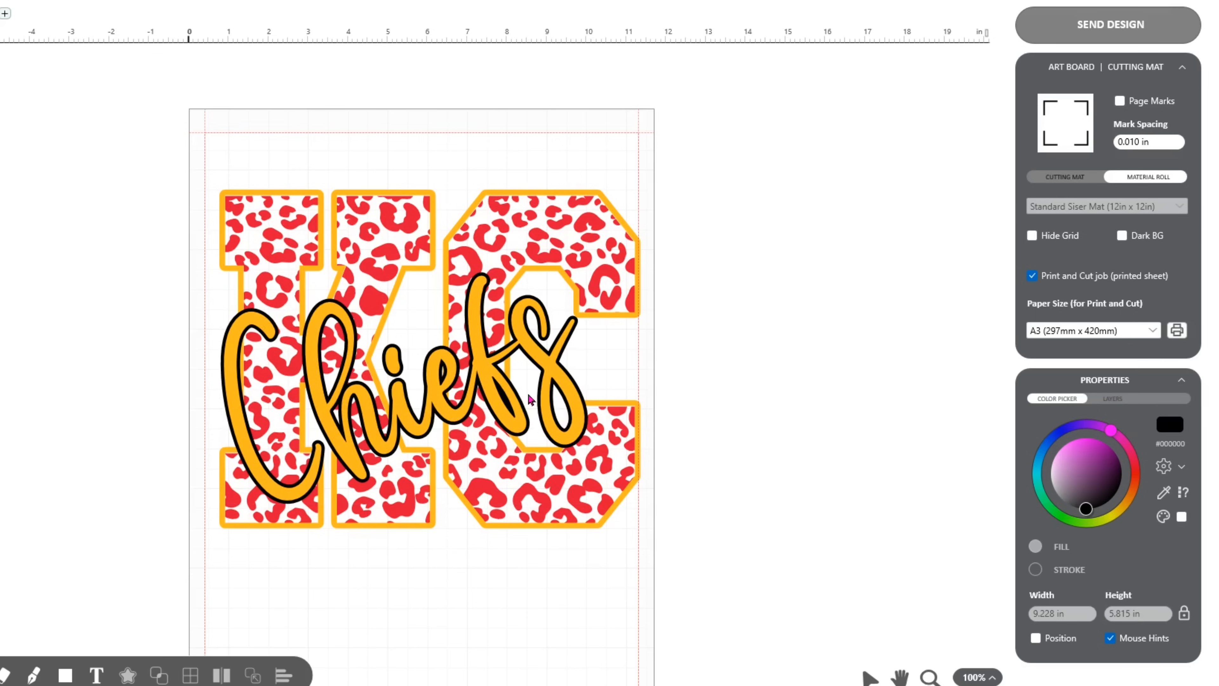
left_click(442, 403)
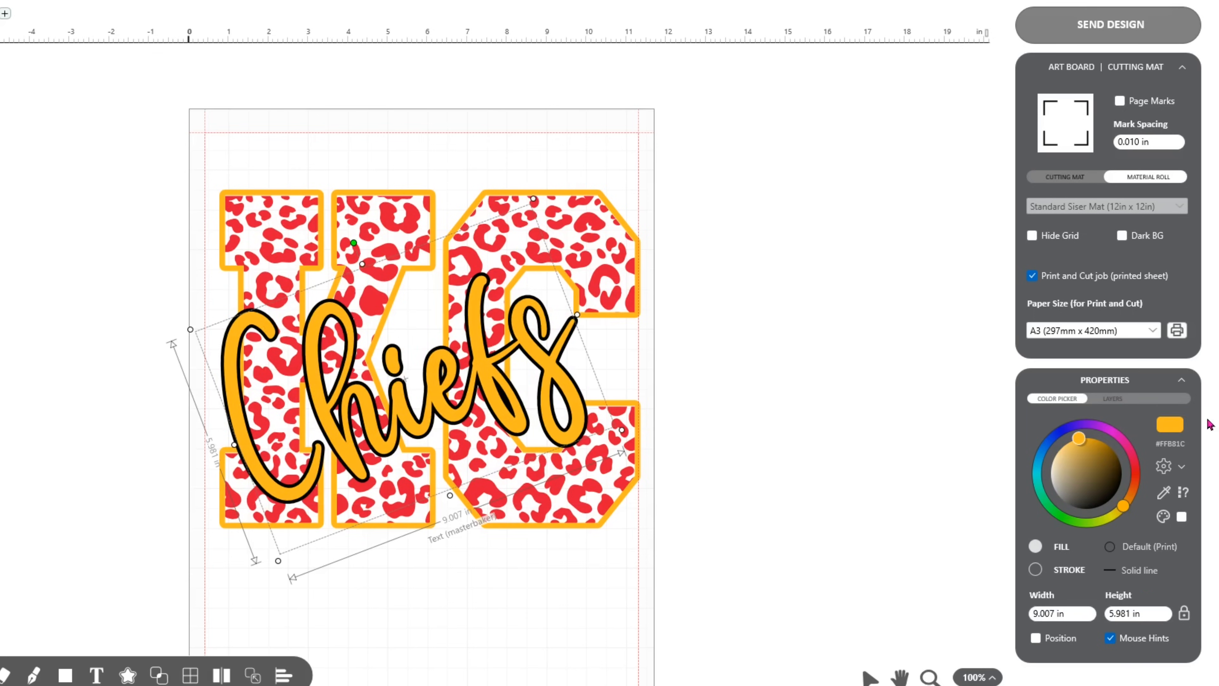
left_click(1176, 427)
left_click(348, 277)
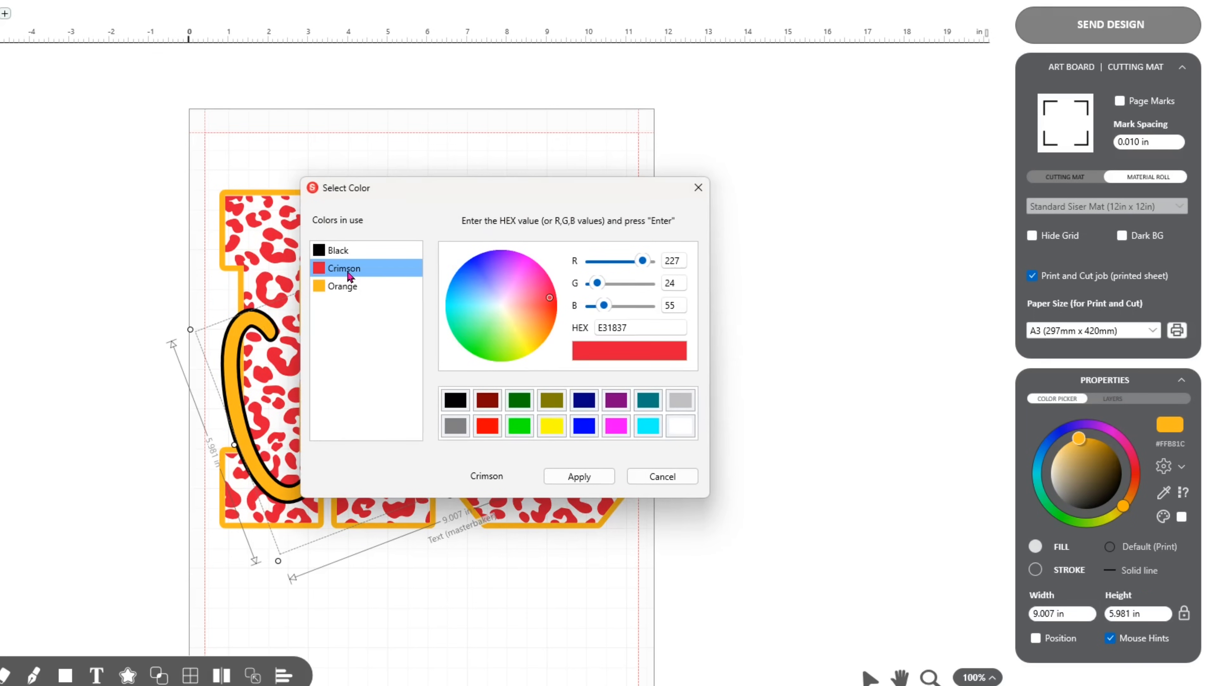
left_click(579, 477)
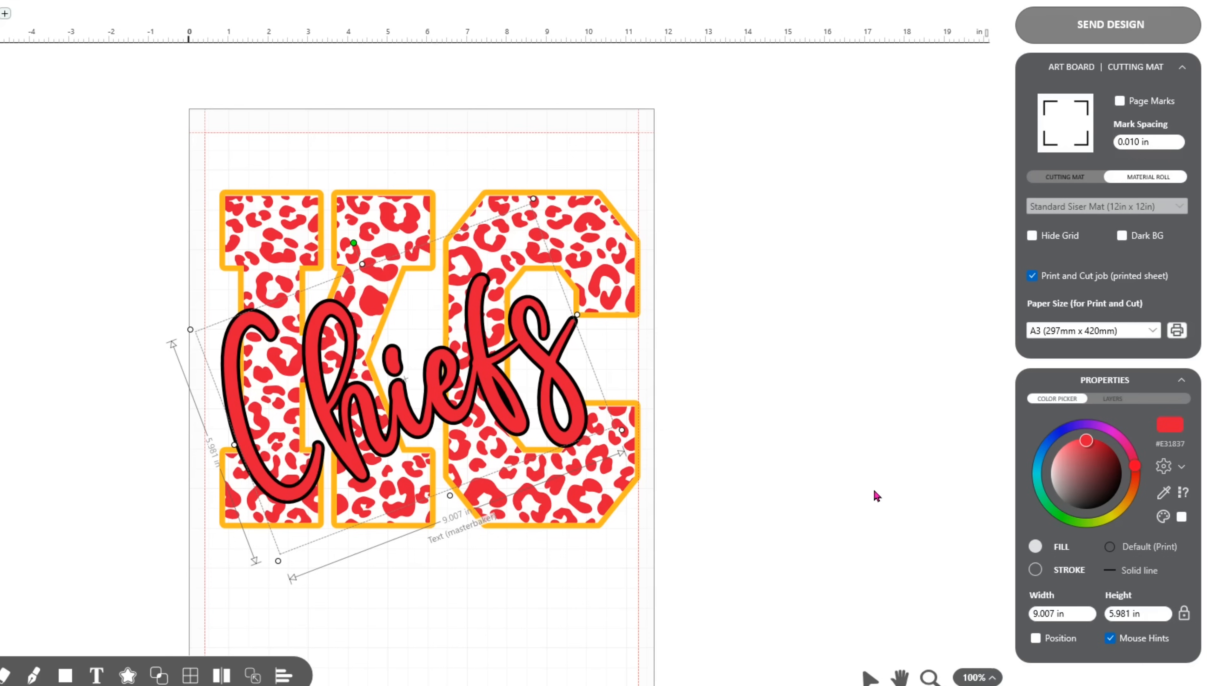
left_click(875, 495)
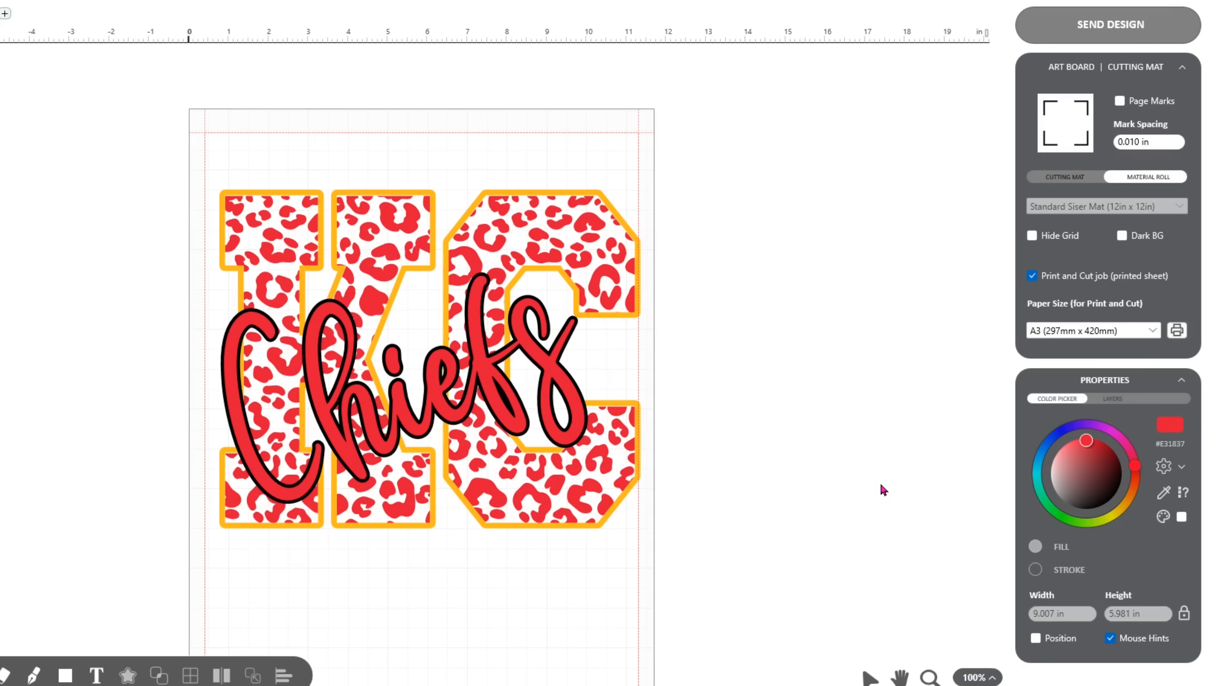
Build a Print and Cut Logo contour around the whole design with 0.000 in offset and nudge the group up and left on the artboard.
key("ctrl+a")
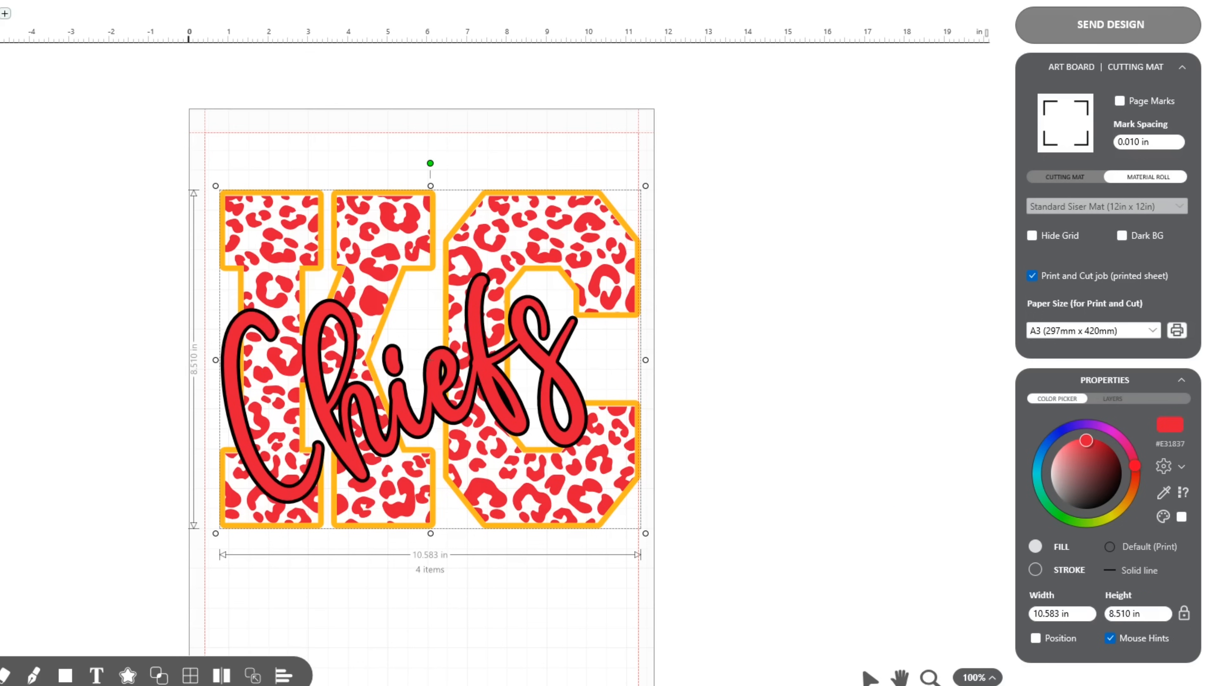
left_click(128, 676)
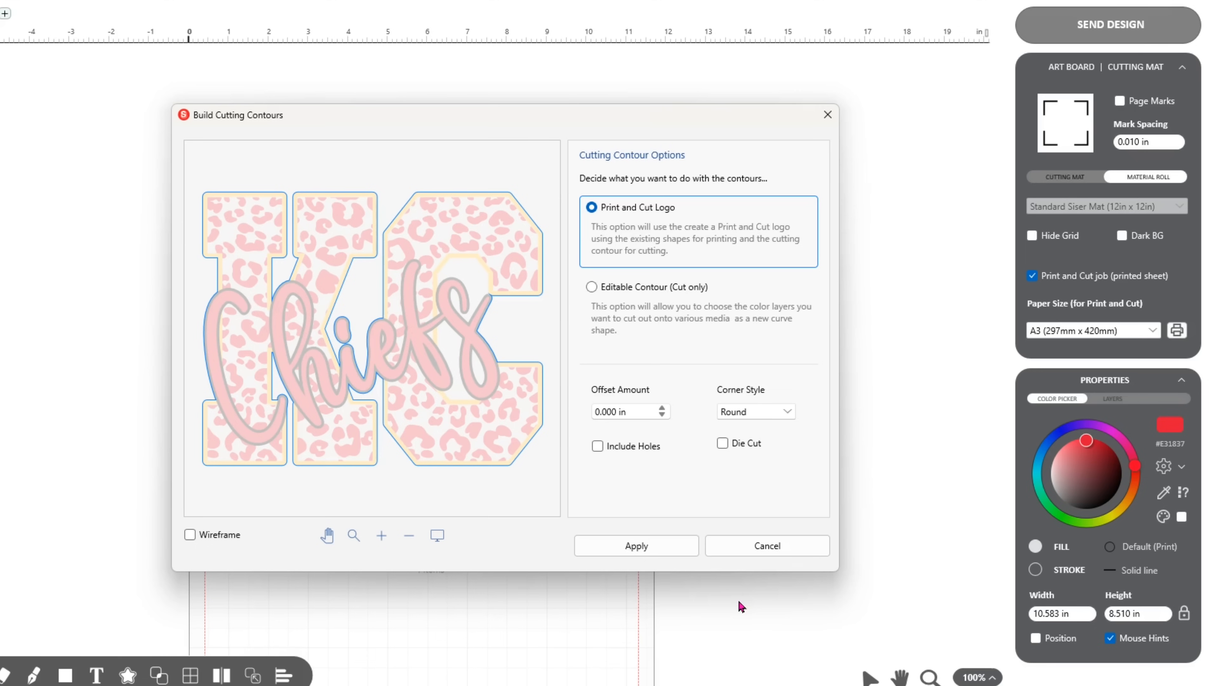
left_click(656, 550)
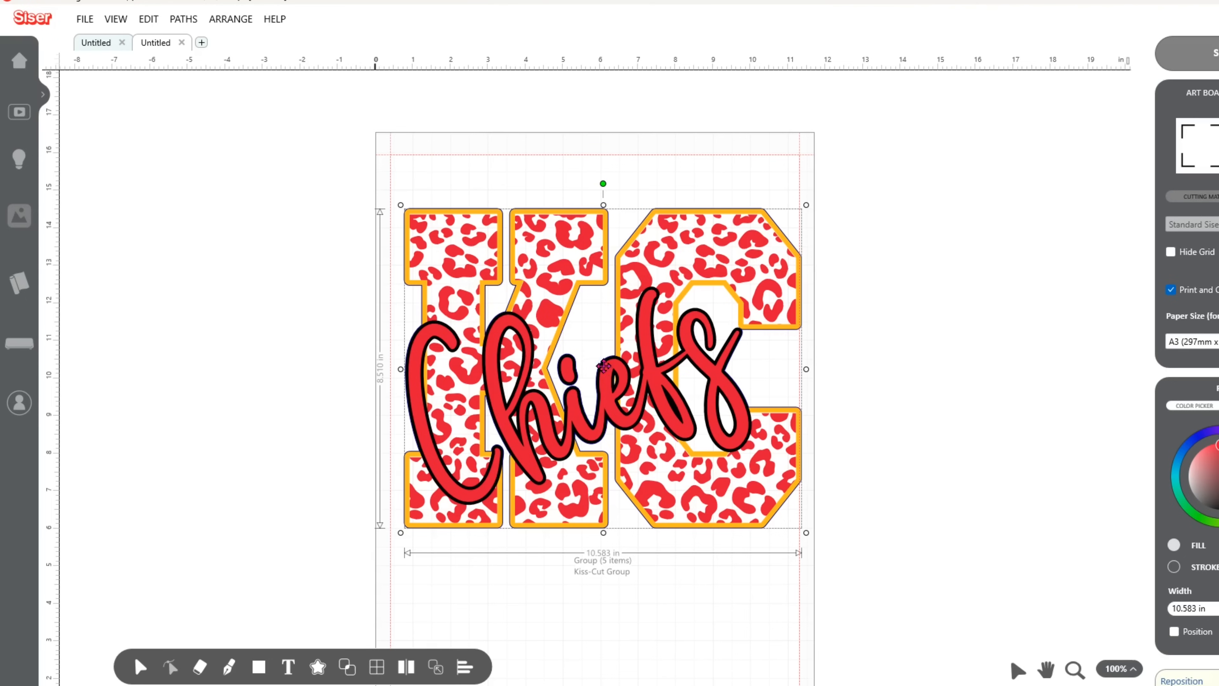
left_click_drag(606, 372, 596, 362)
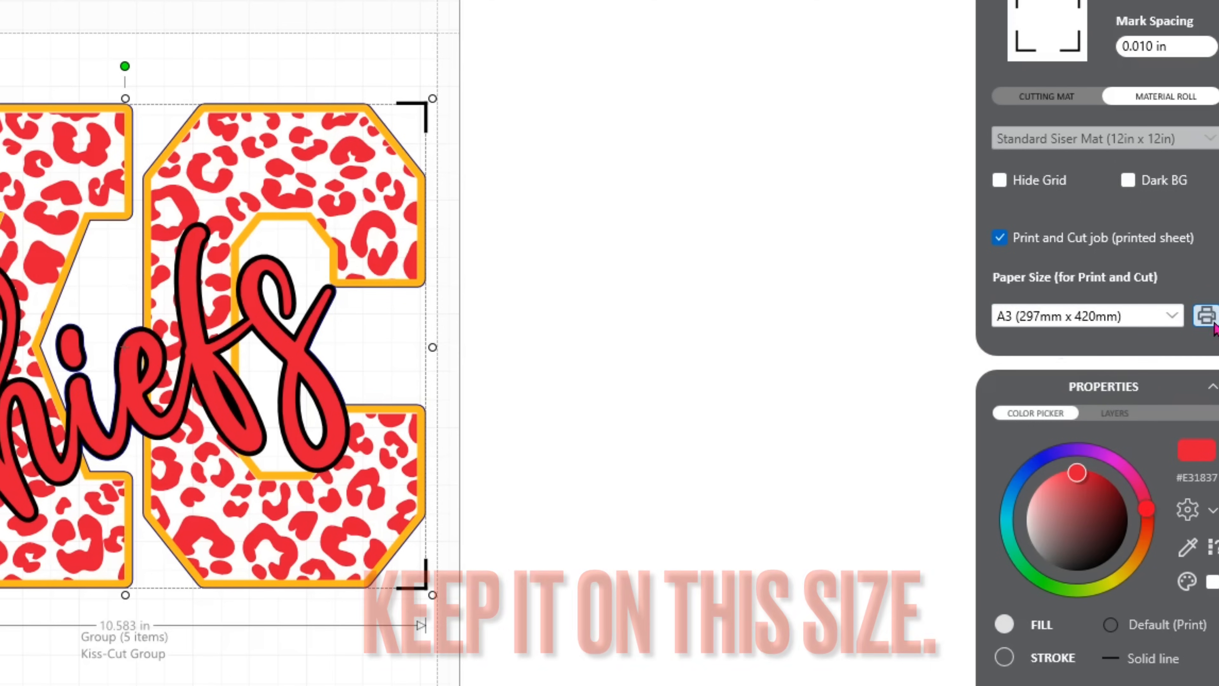
Open the EPSON ET-2760 Series printer properties from the print setup and look through the printing presets.
left_click(1206, 315)
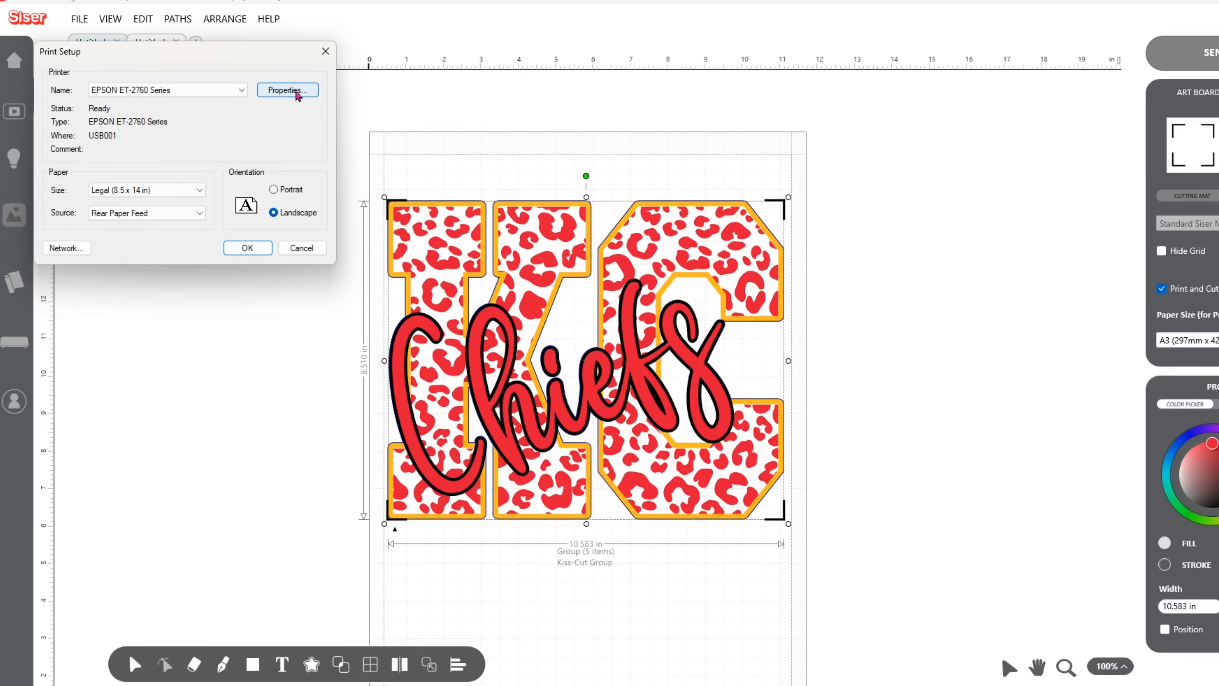
left_click(296, 91)
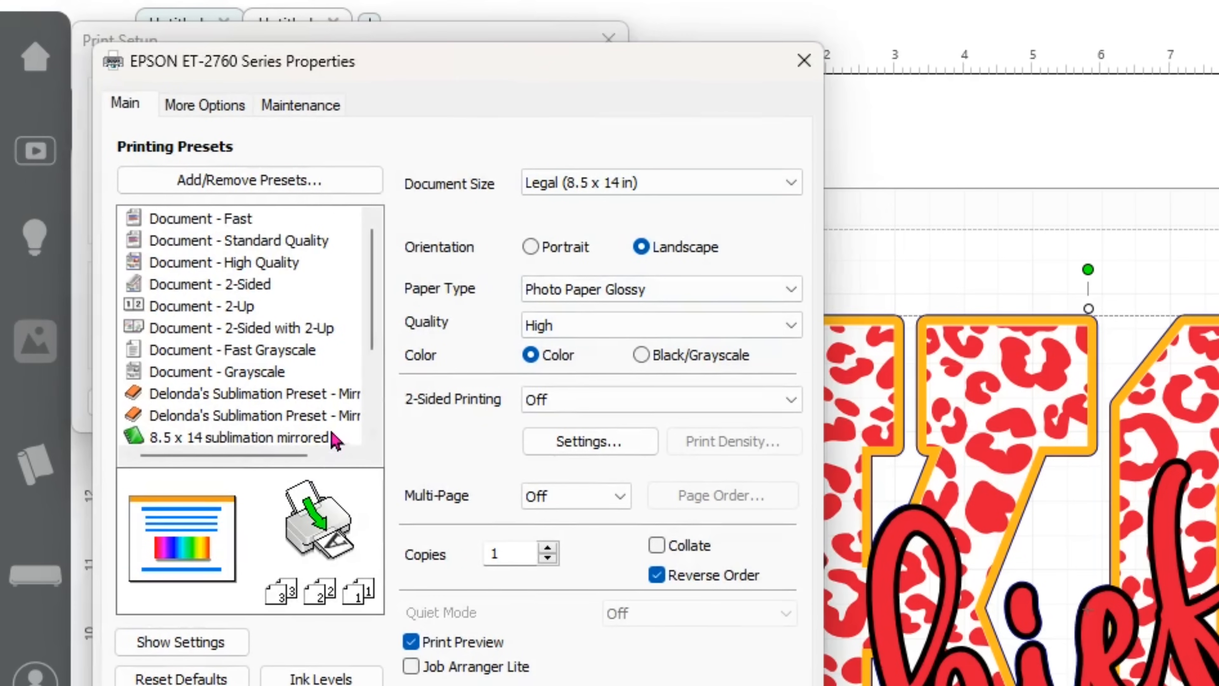
scroll(326, 425, "down", 2)
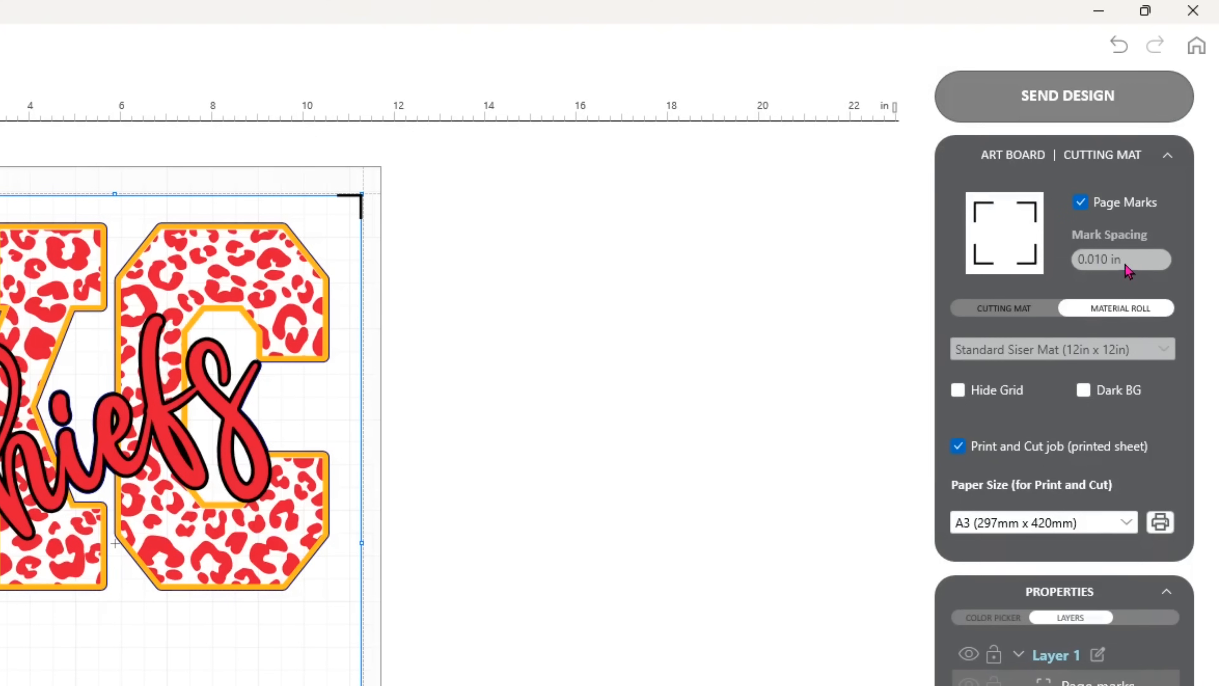
Turn off the page marks, set the mark spacing to 0.005 in and turn the page marks back on.
left_click(1081, 202)
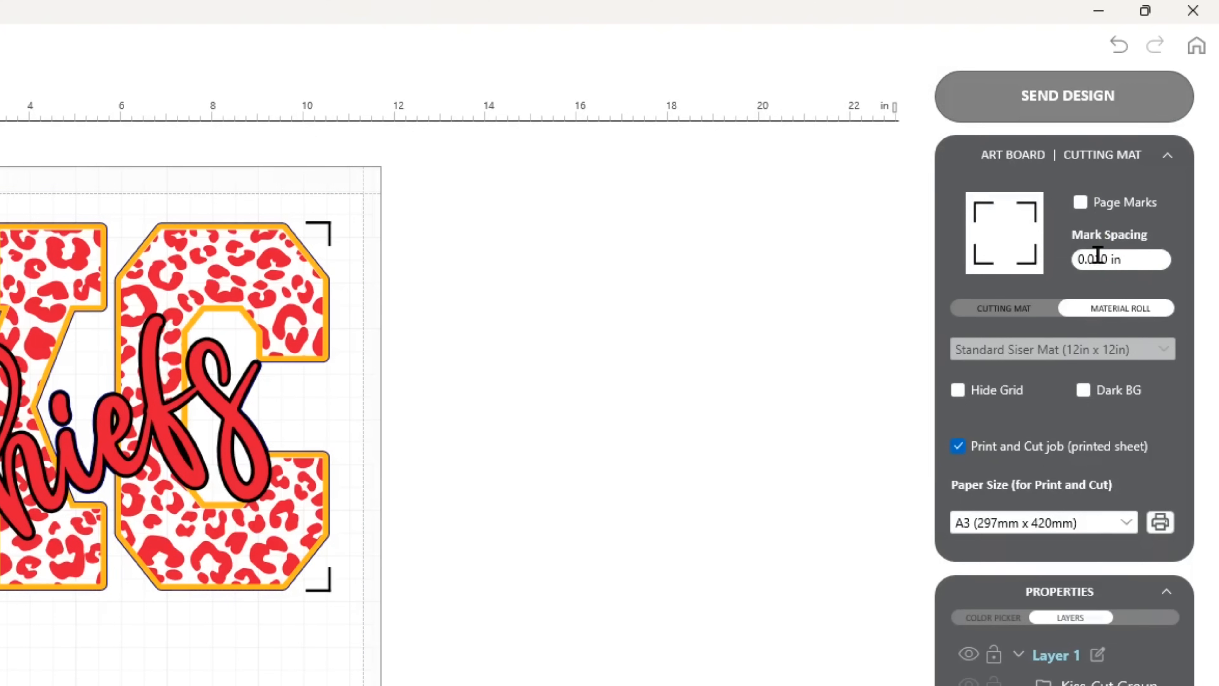
left_click_drag(1097, 255, 1103, 265)
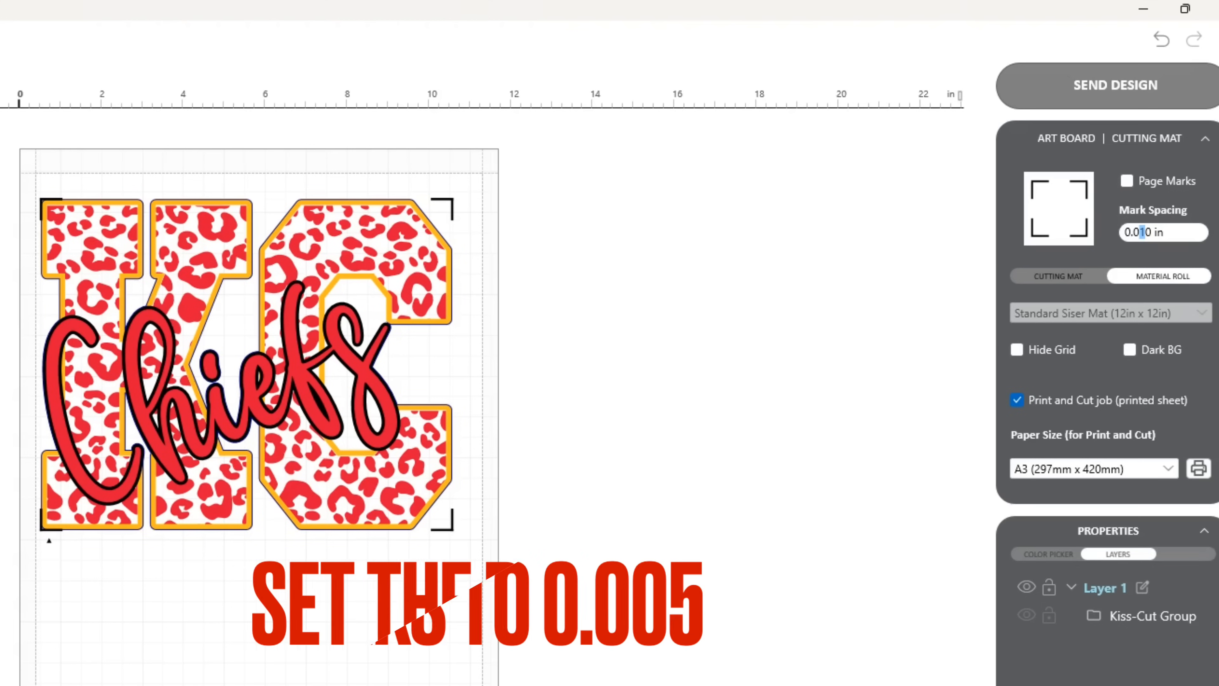
type("0")
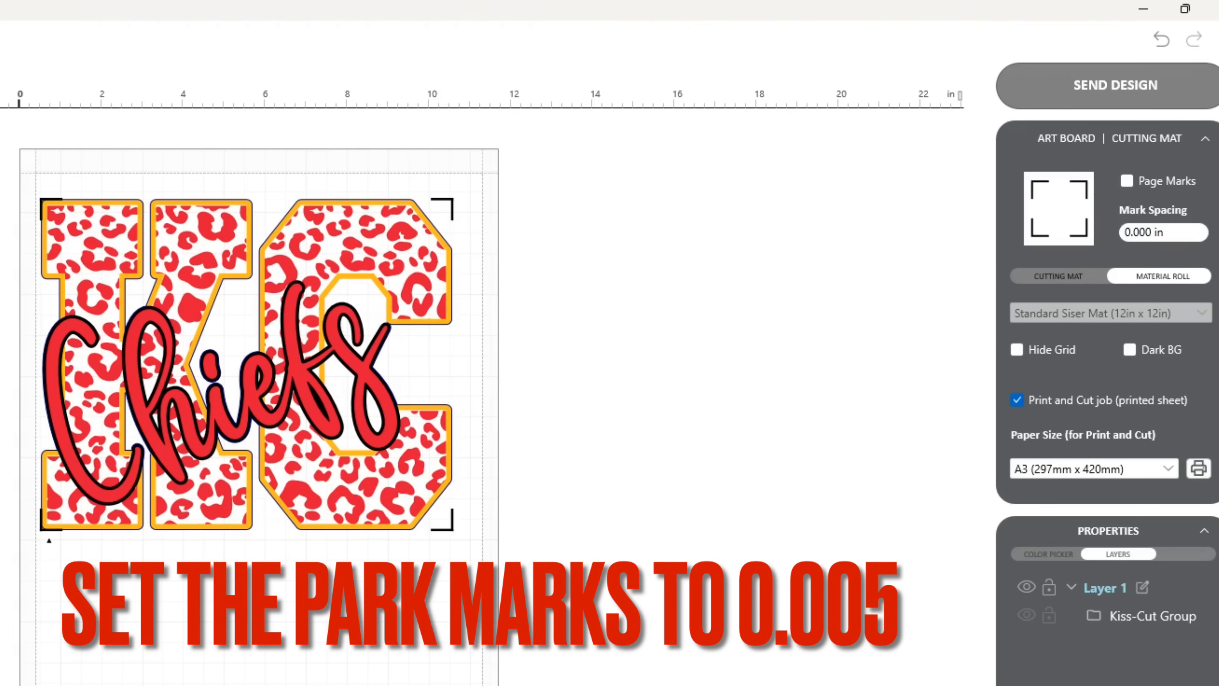
key("Delete")
type("5")
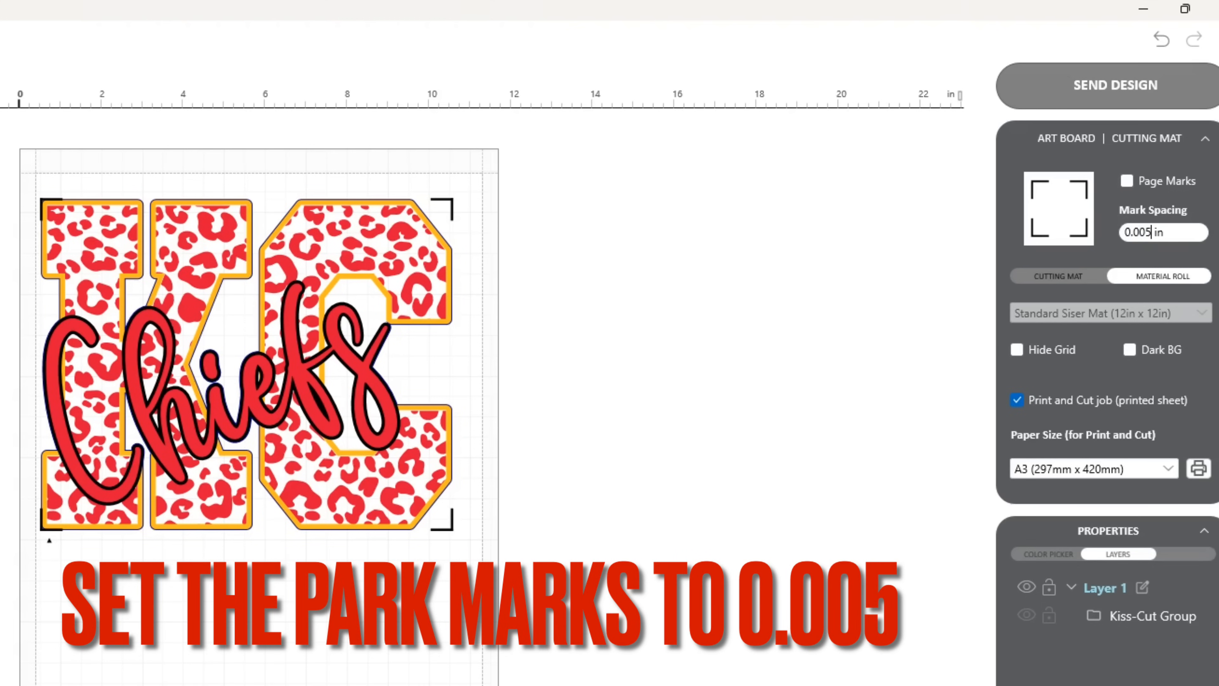
left_click(1127, 181)
Enlarge the KC Chiefs kiss-cut group to about 10.3 by 8.3 in within the page marks.
left_click(265, 482)
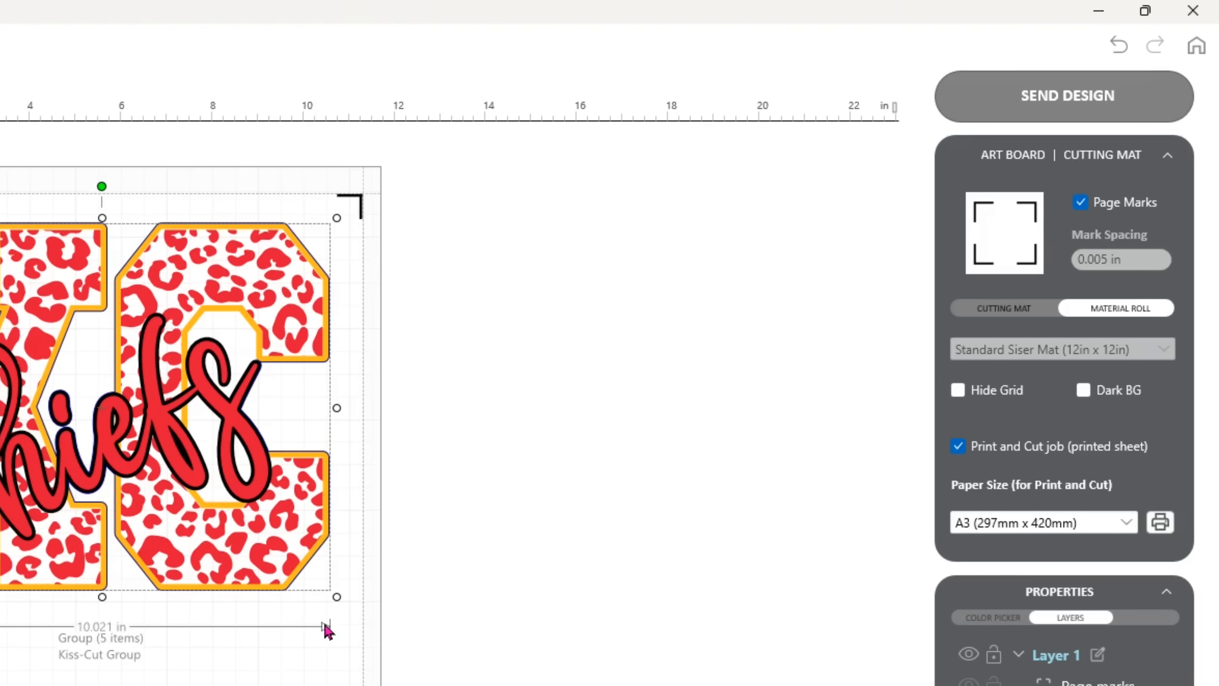
left_click_drag(337, 597, 350, 604)
Send all artwork that fits on the page to the print and cut view and recenter it on the 14 x 8.5 in paper.
left_click(1110, 115)
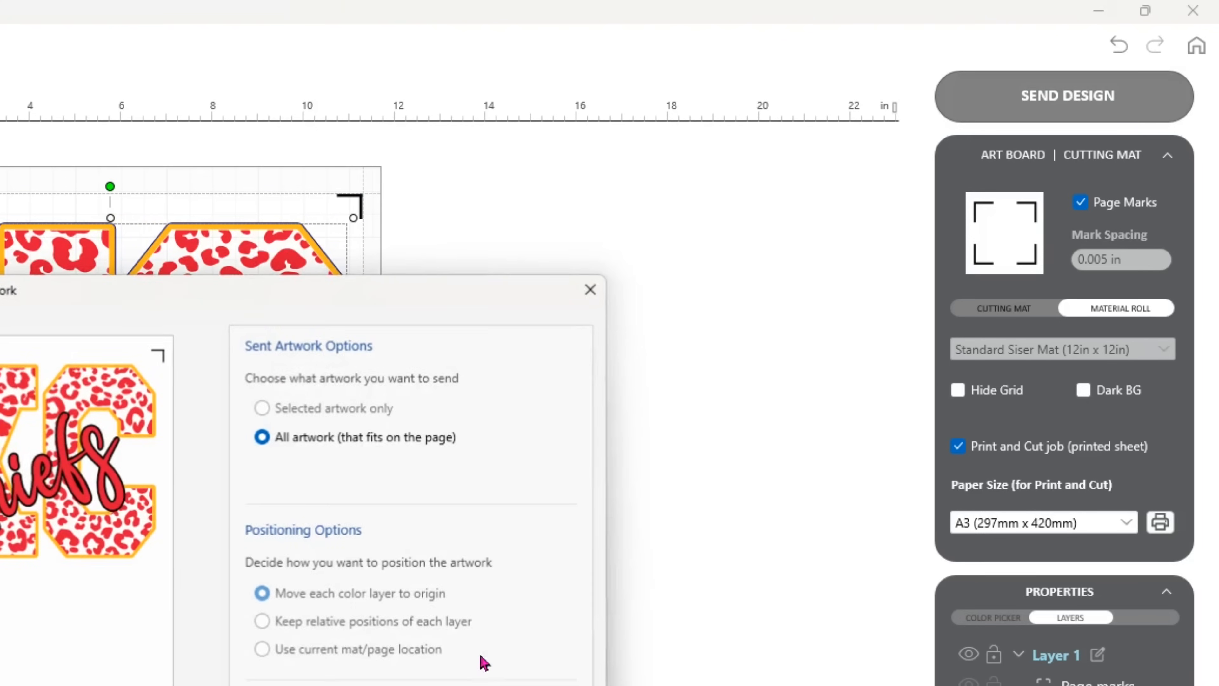
left_click(740, 493)
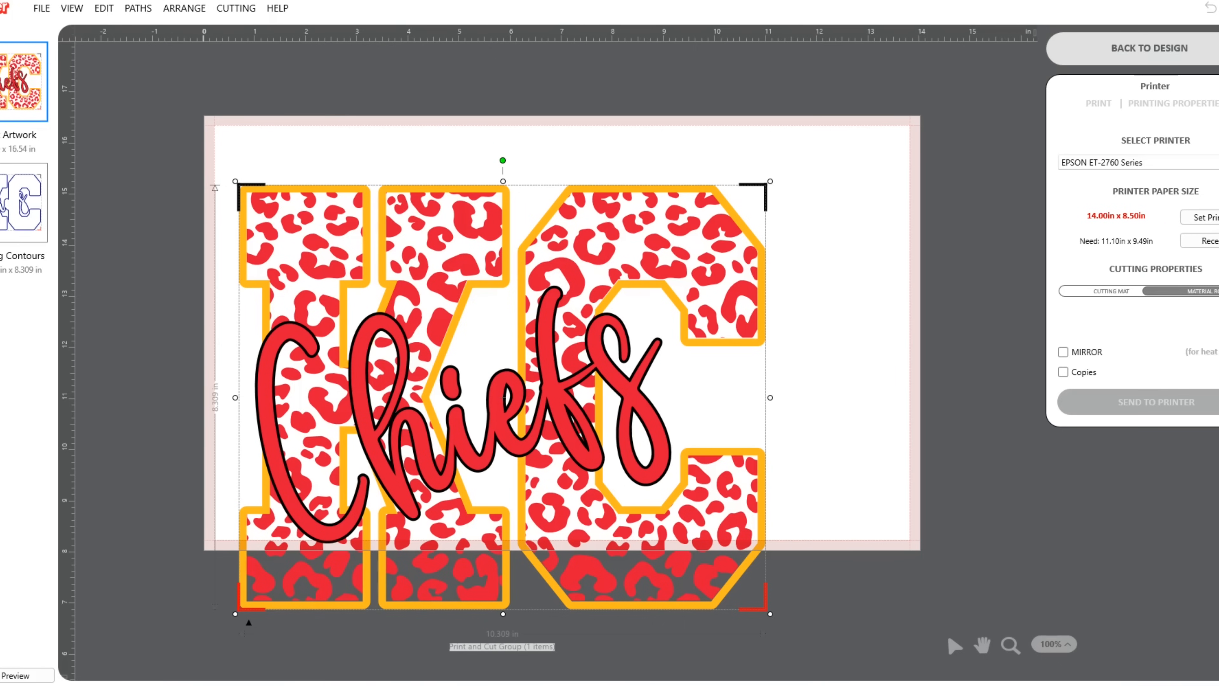
left_click(1204, 241)
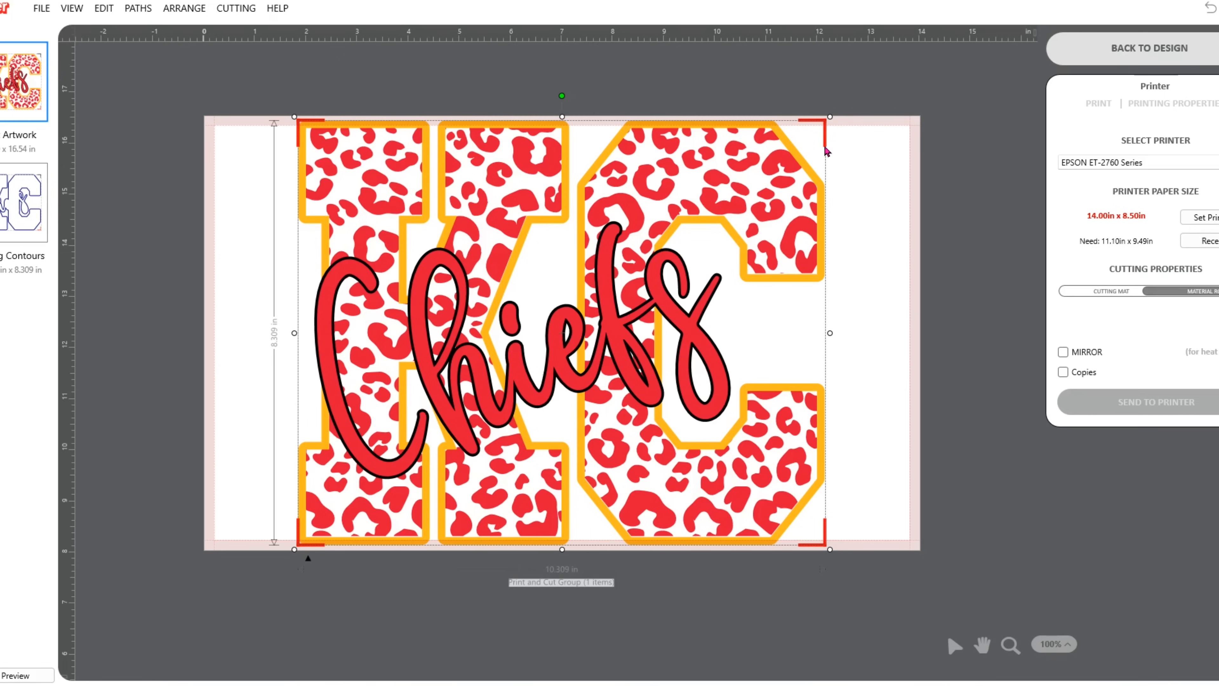
Shrink the print and cut group to about 10.018 x 8.075 in so its registration marks fit within the printable area.
left_click_drag(829, 115, 822, 123)
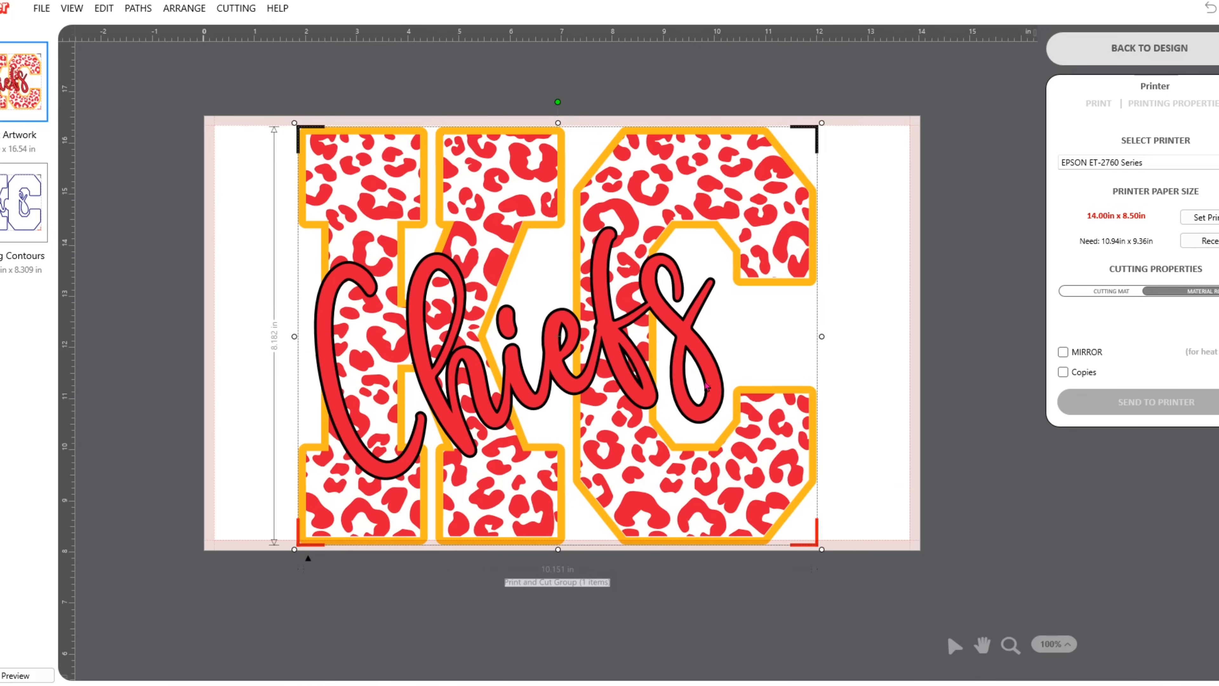
left_click_drag(820, 546, 815, 546)
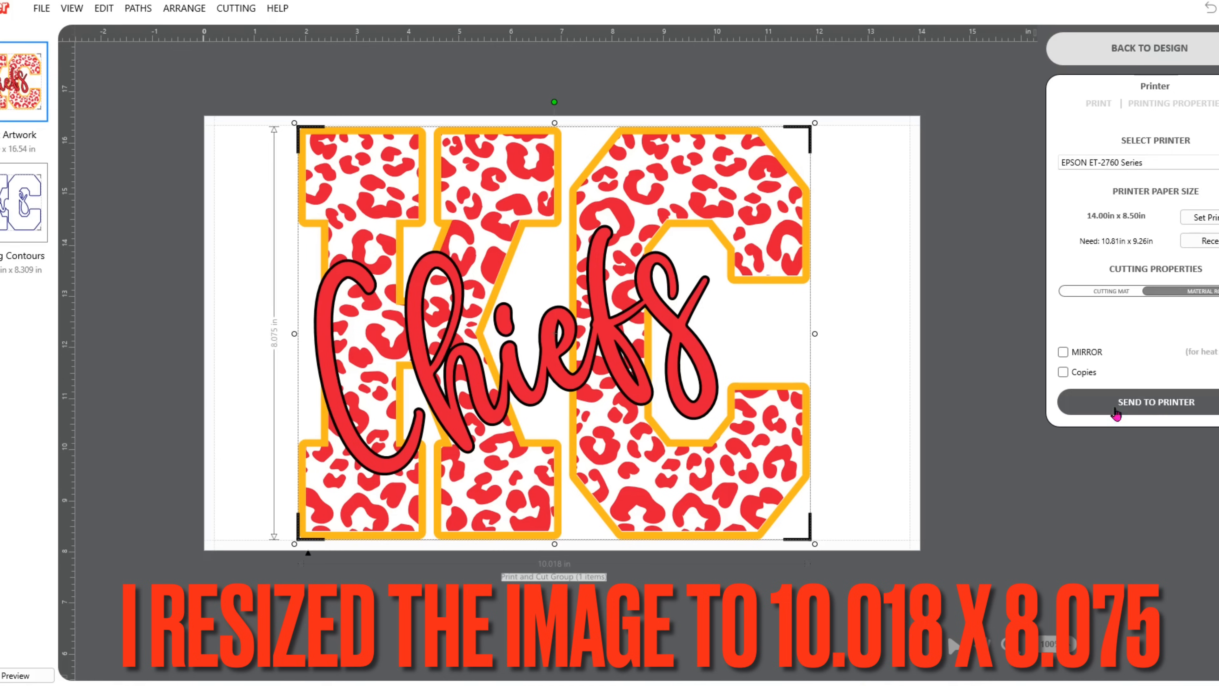
Send the design to the EPSON ET-2760 Series with the 8.5 x 14 sublimation mirrored preset in landscape orientation, up to the print preview.
left_click(1150, 404)
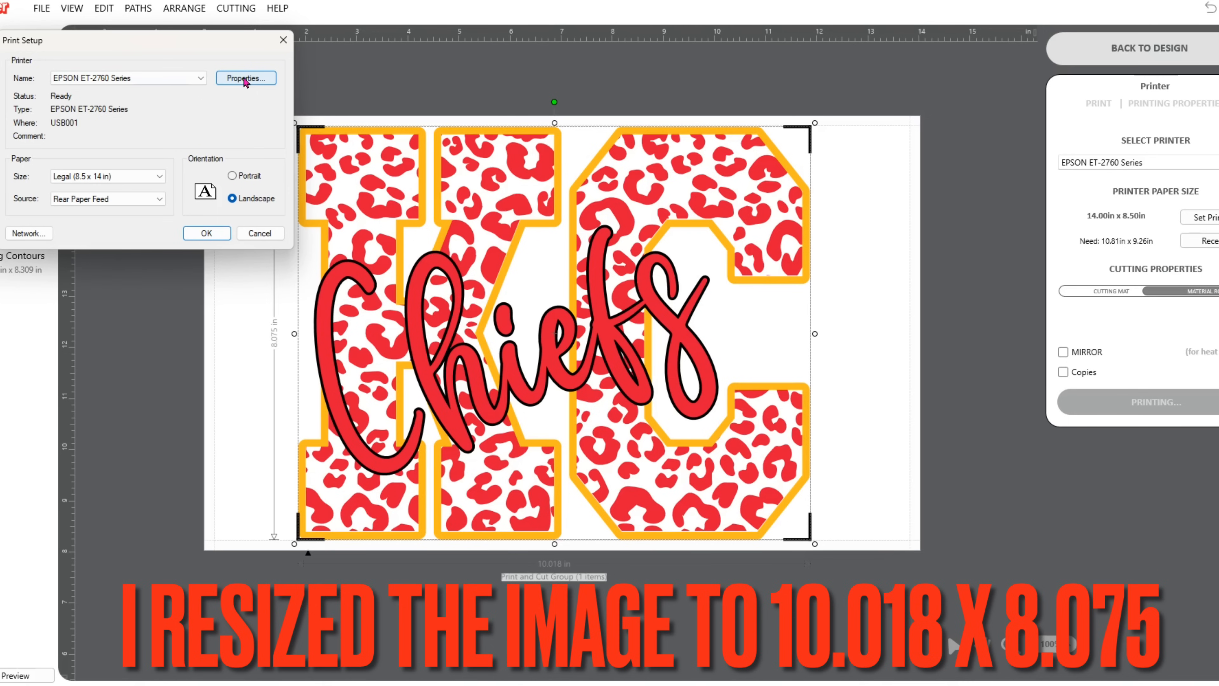
left_click(246, 80)
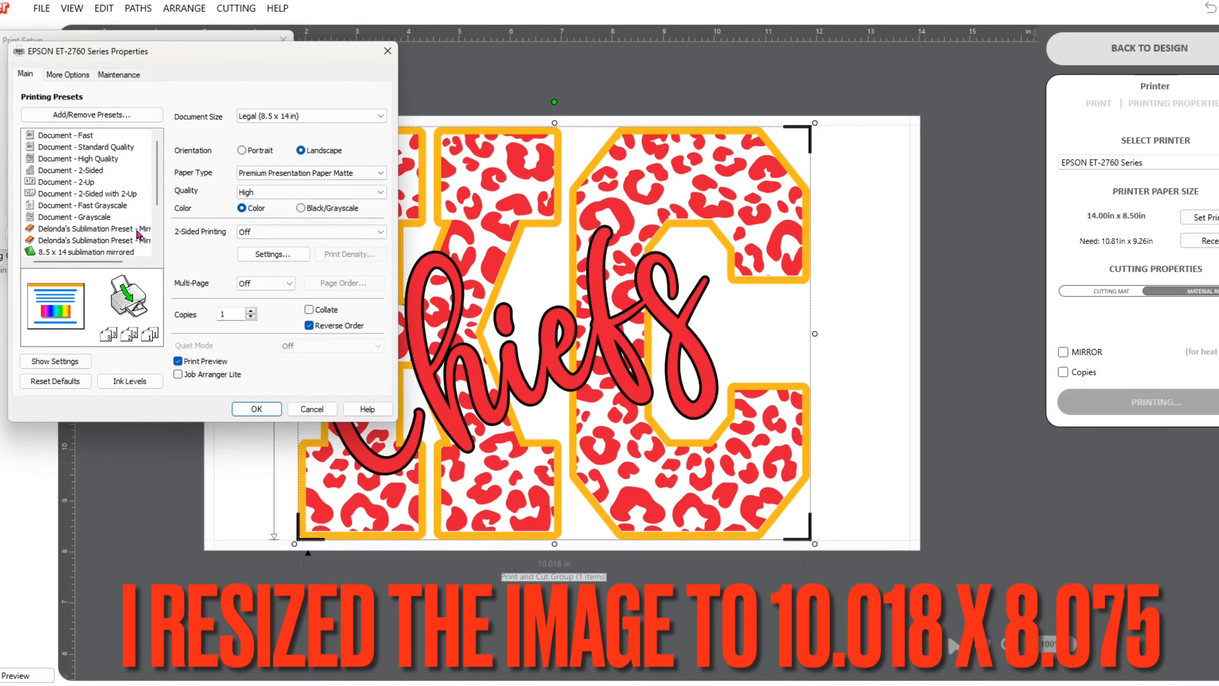
left_click(108, 252)
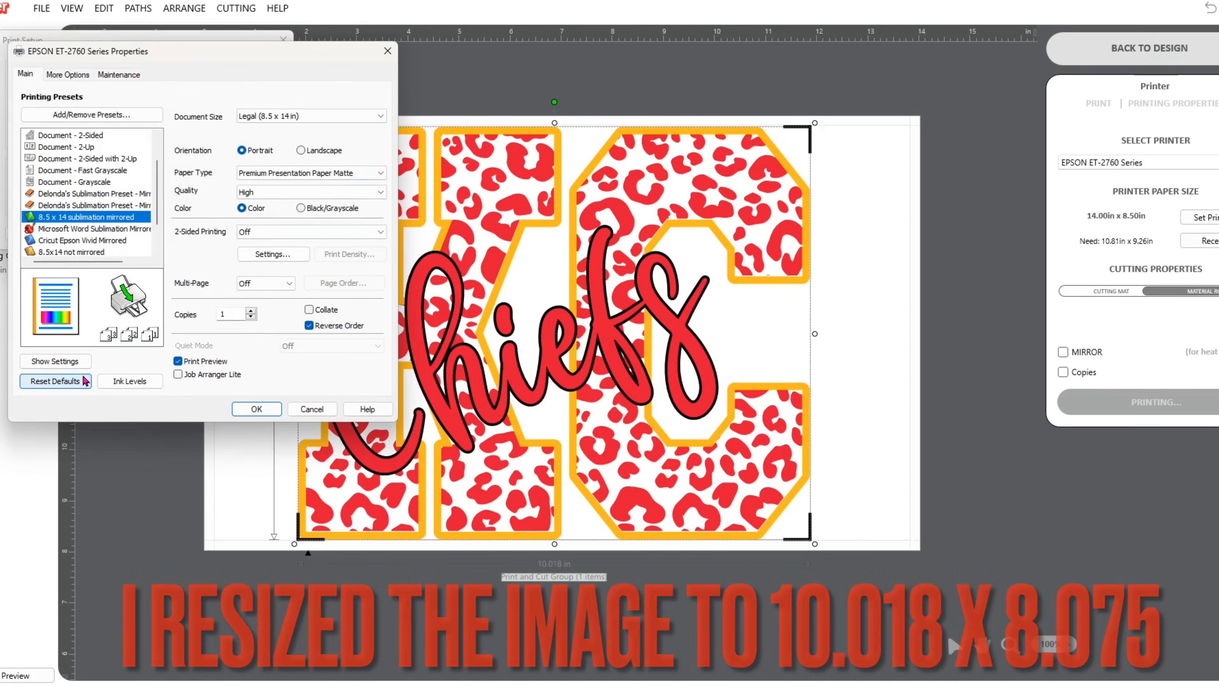
left_click(301, 151)
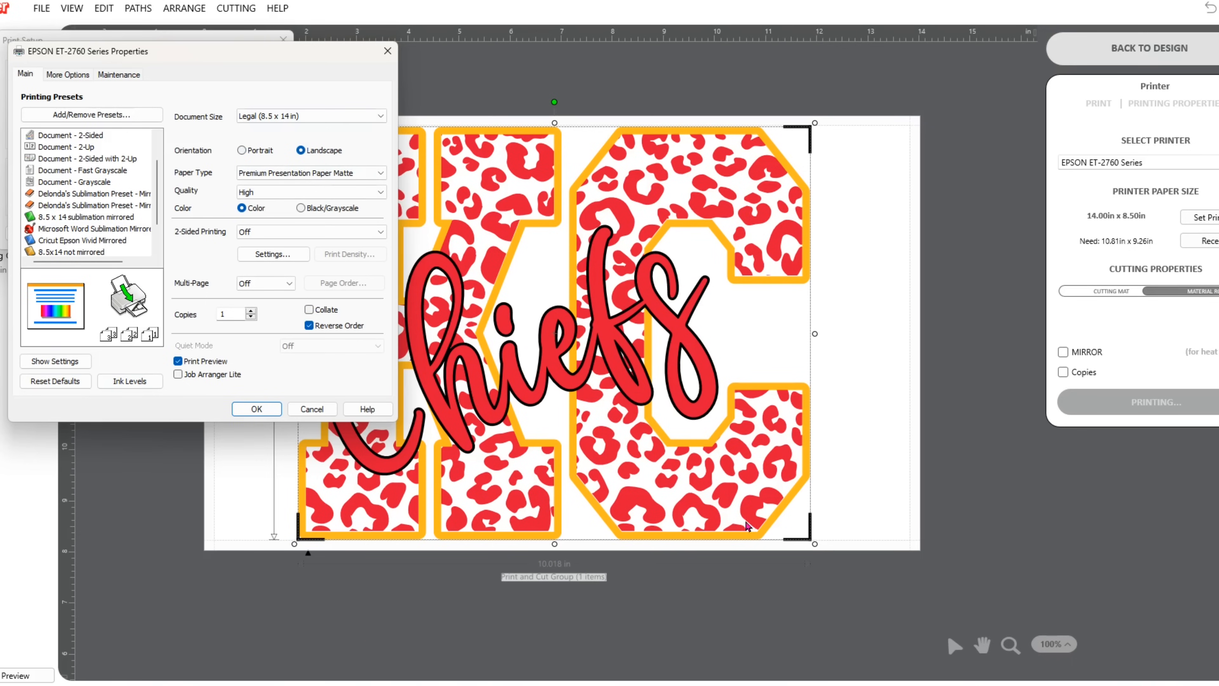
left_click(259, 410)
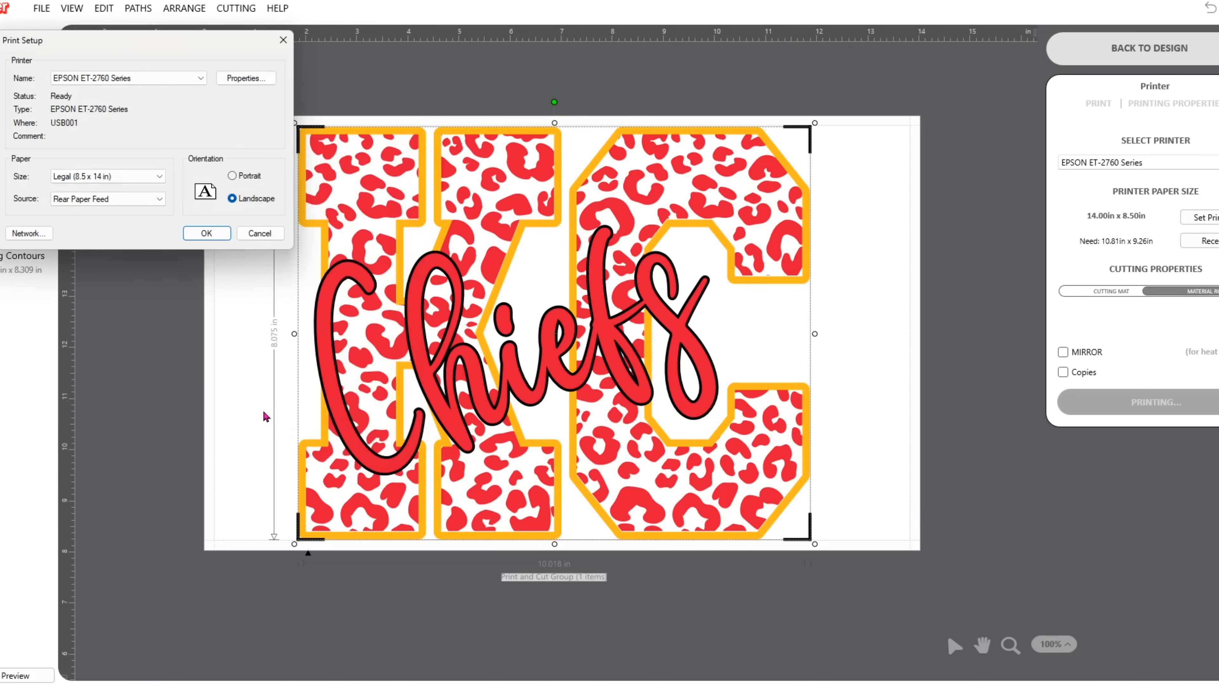
left_click(206, 233)
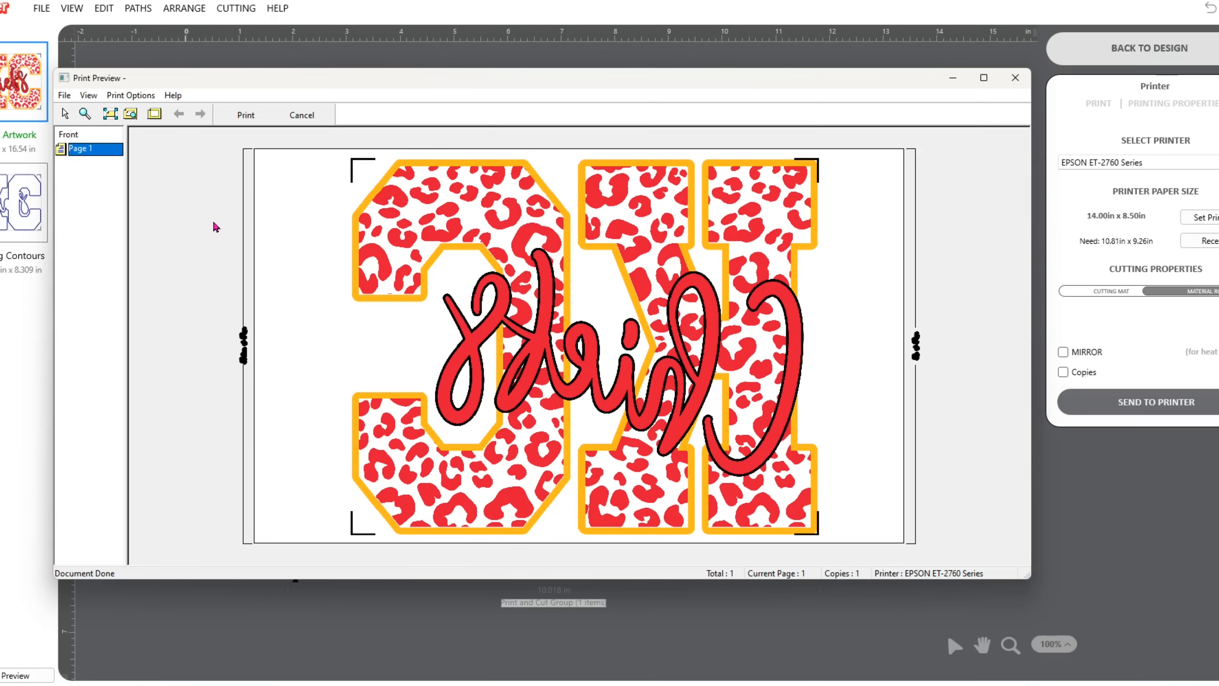